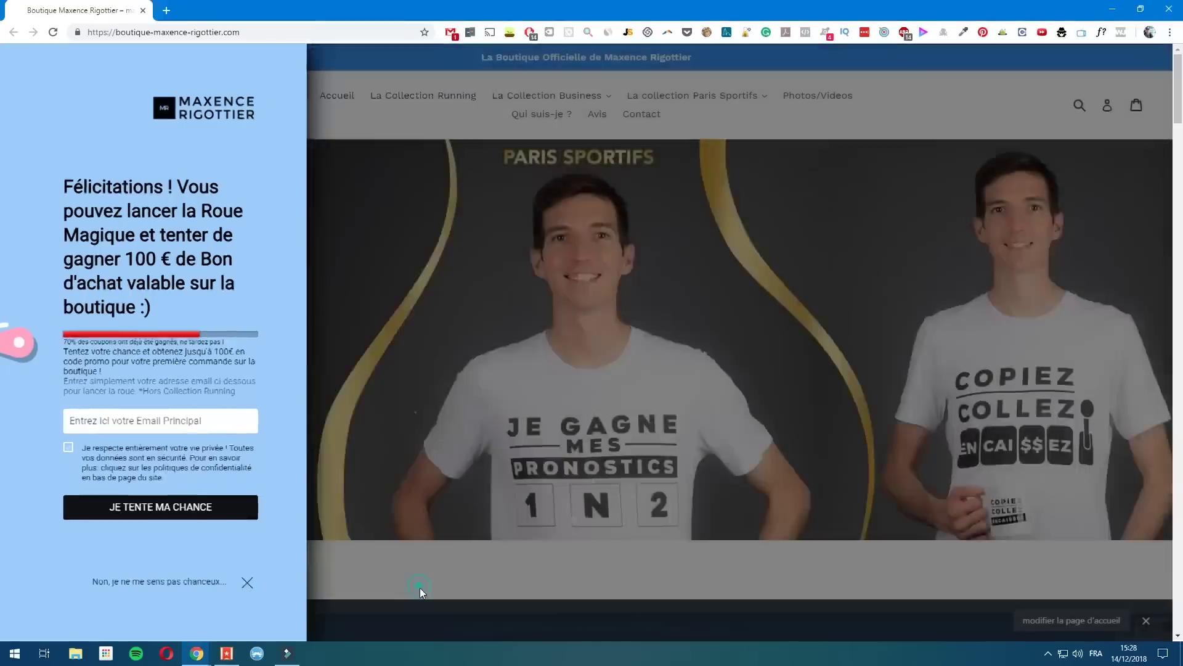
Dismiss the prize-wheel popup and check which theme the store uses with Commerce Inspector.
left_click(424, 585)
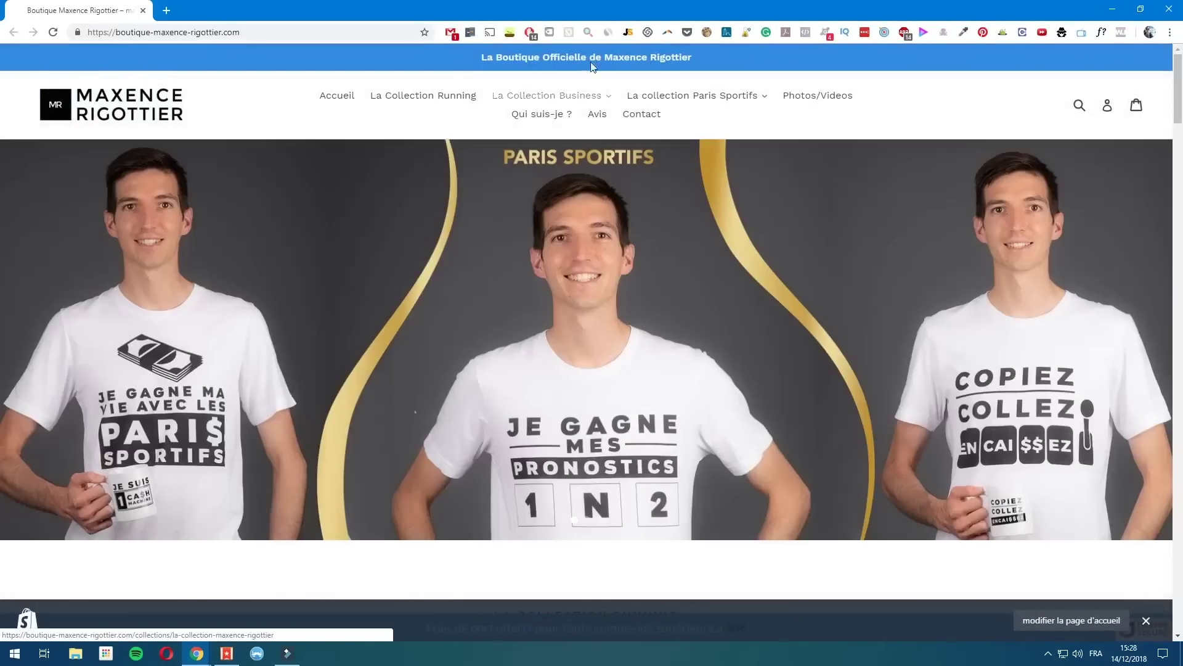
left_click(588, 32)
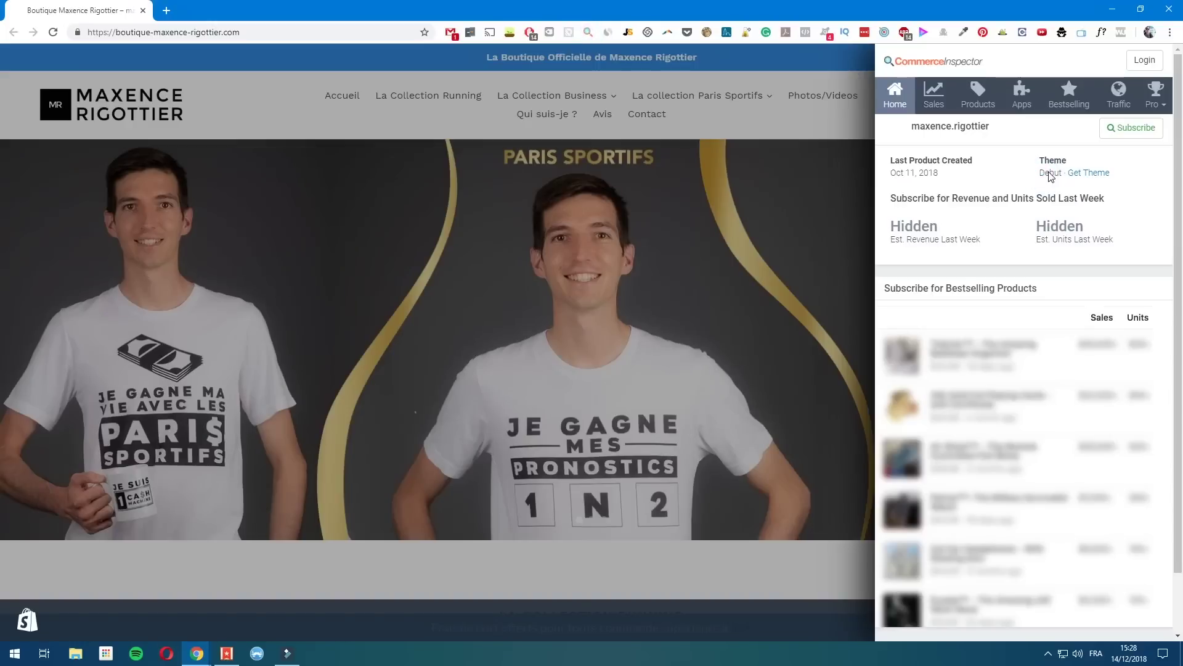
left_click(793, 122)
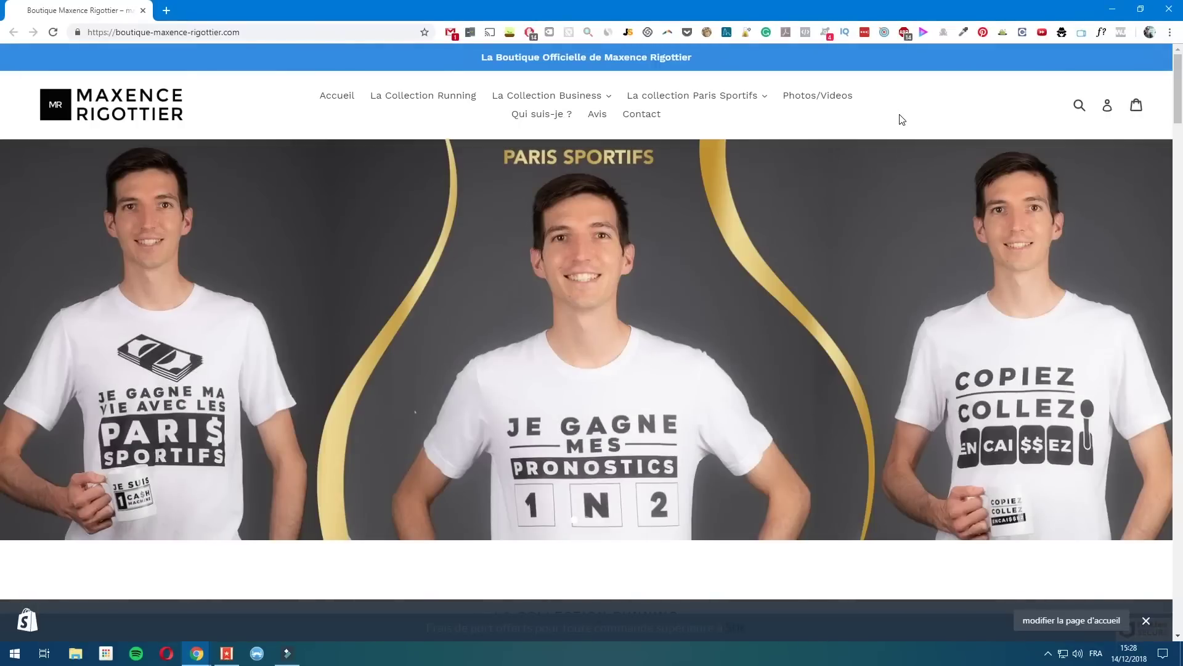
Examine the whole home page, from the running products and partnership section through the press logos and videos to the footer.
scroll(901, 117, "down", 10)
scroll(809, 325, "down", 12)
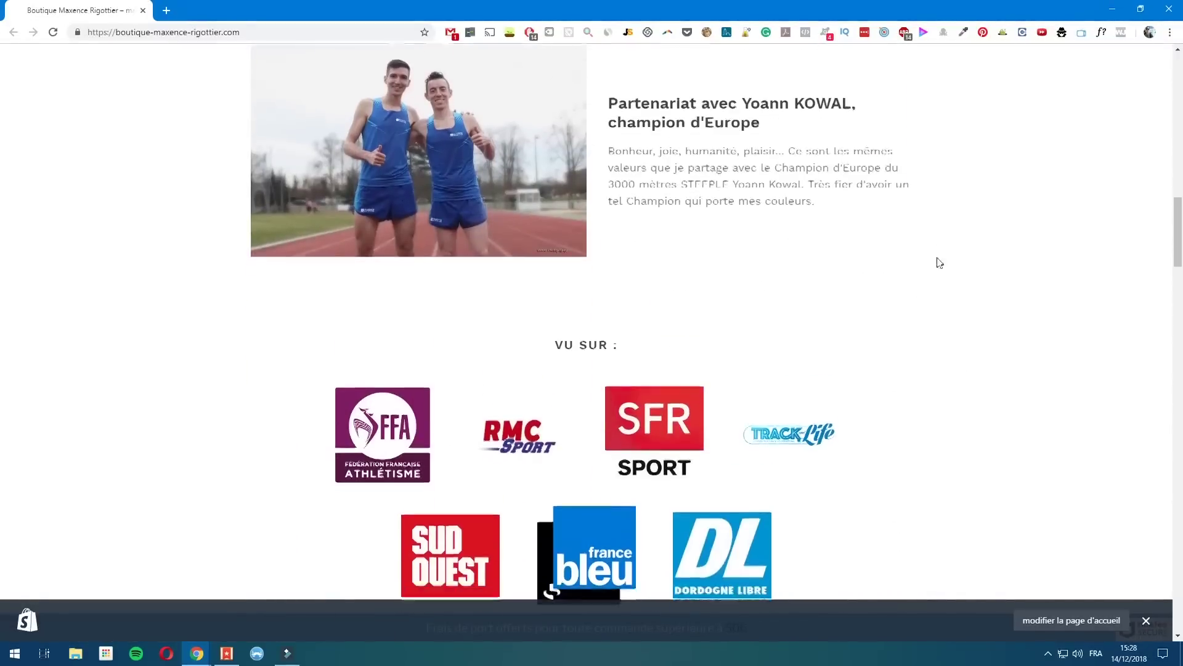
scroll(994, 421, "up", 4)
scroll(994, 421, "up", 15)
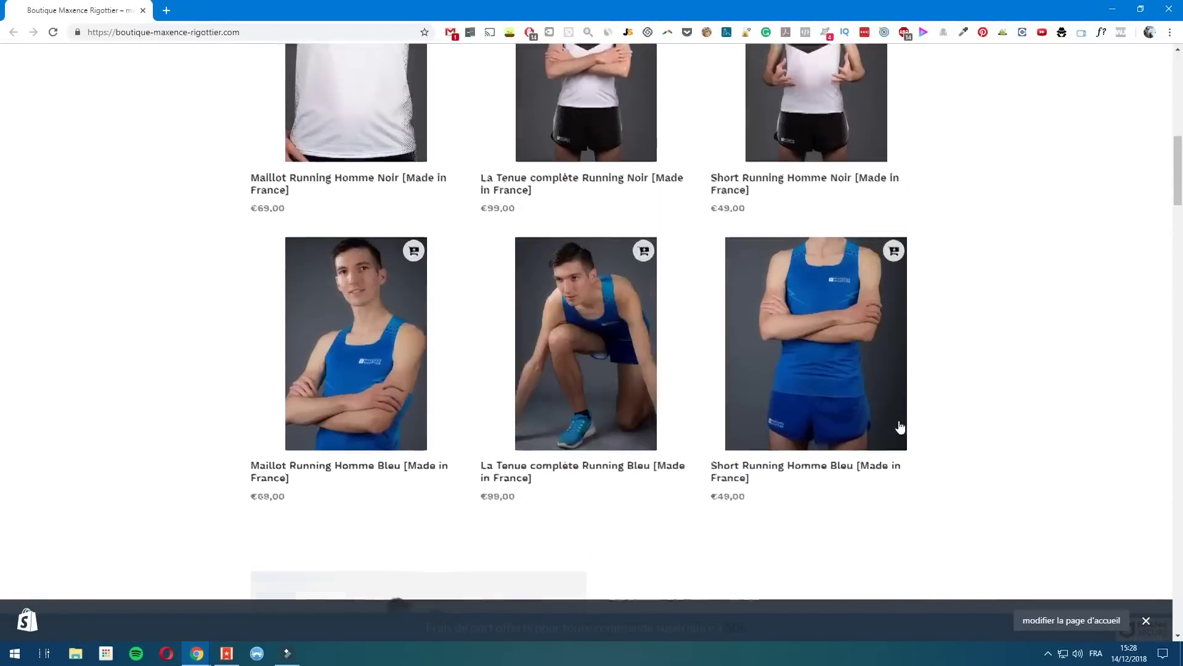
scroll(708, 419, "down", 5)
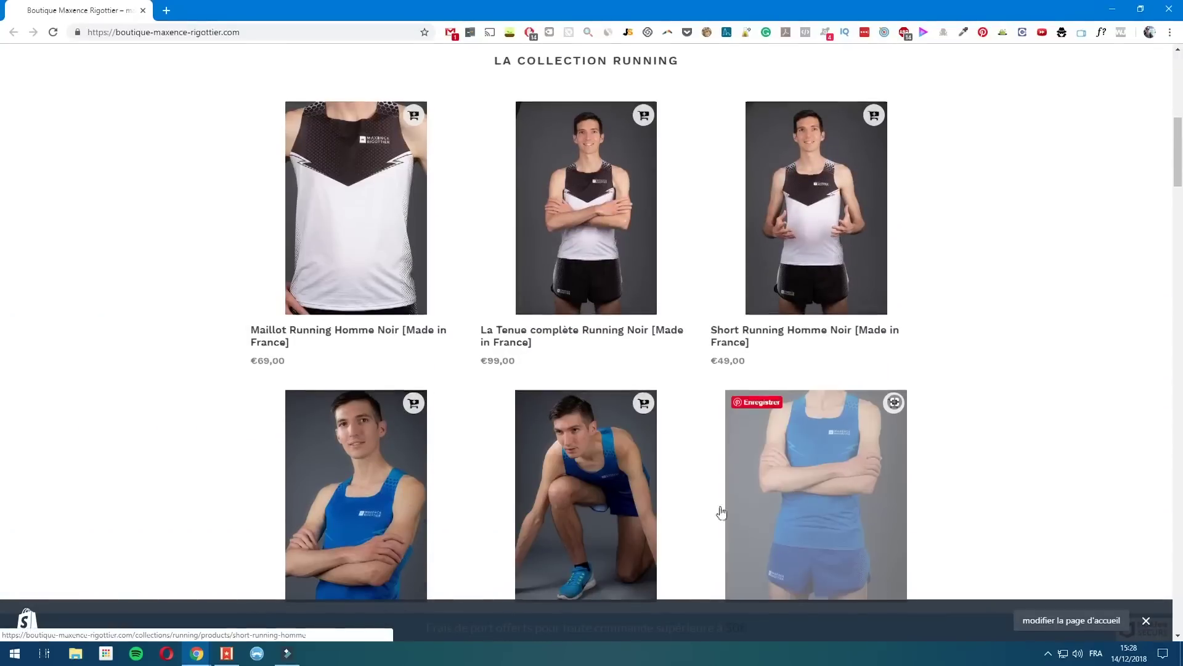
scroll(721, 510, "down", 2)
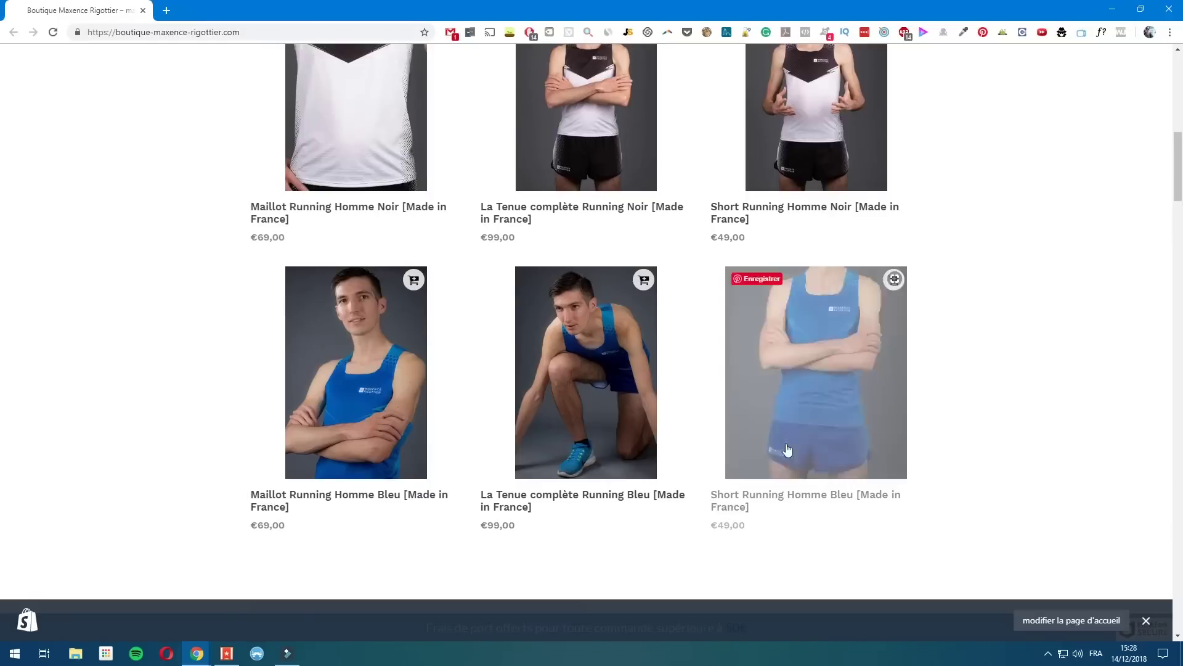
scroll(718, 539, "down", 5)
scroll(830, 462, "down", 5)
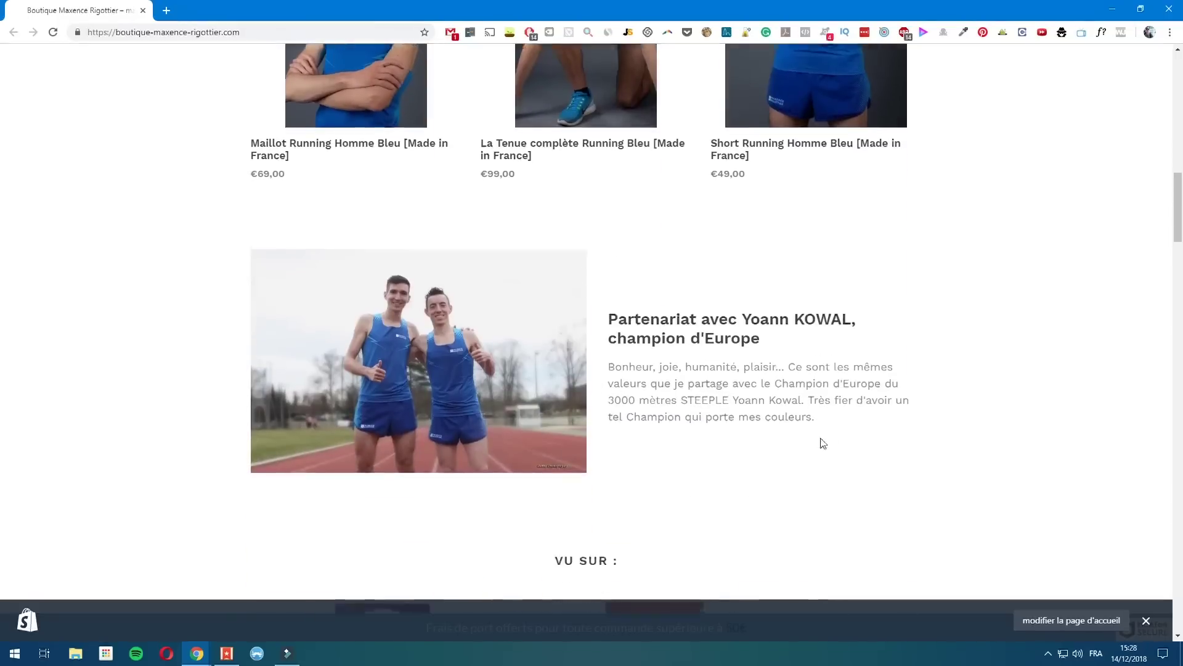
scroll(541, 229, "up", 2)
scroll(541, 228, "down", 15)
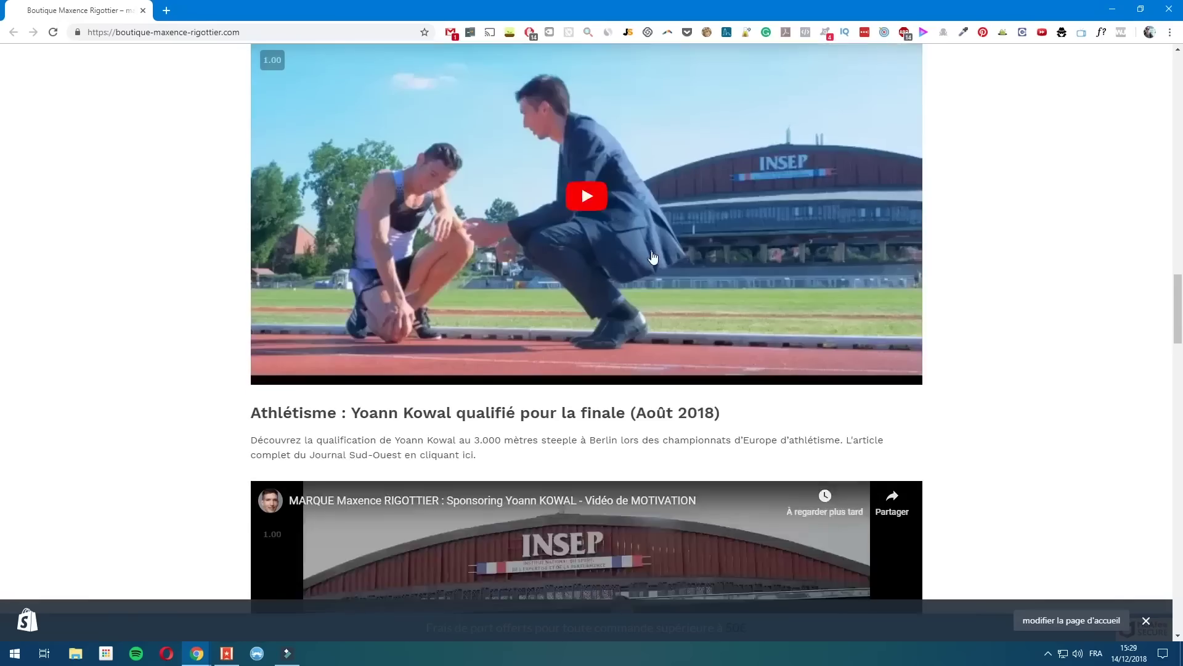
scroll(660, 290, "down", 5)
scroll(890, 320, "down", 20)
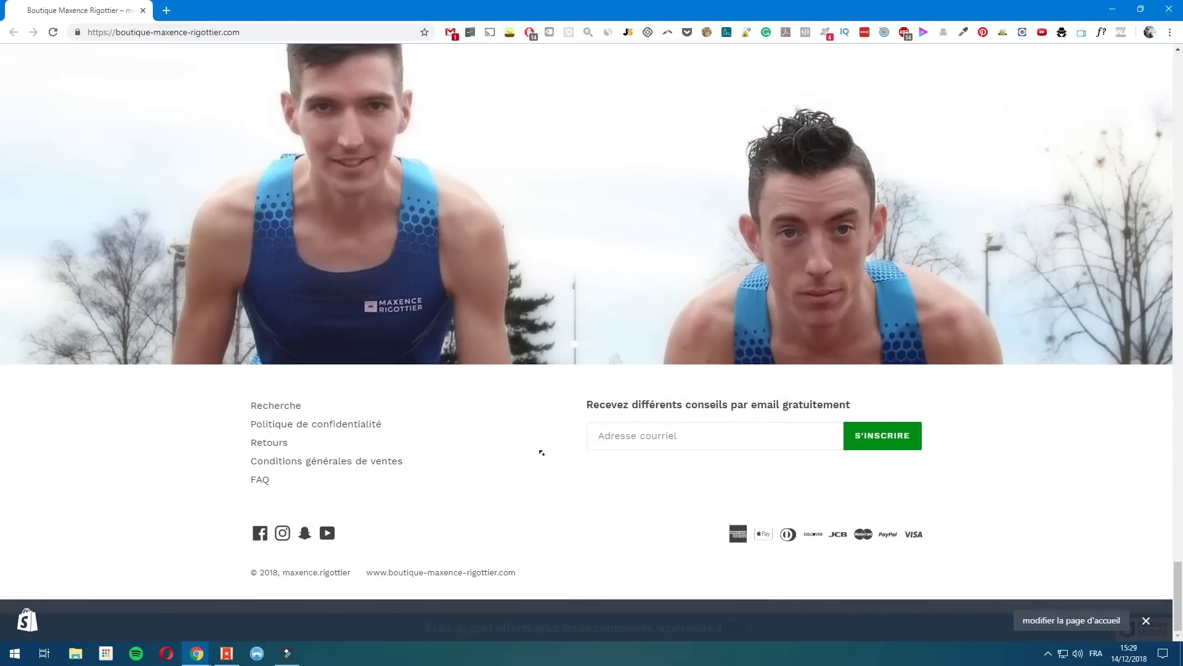
scroll(558, 481, "up", 15)
scroll(402, 330, "up", 20)
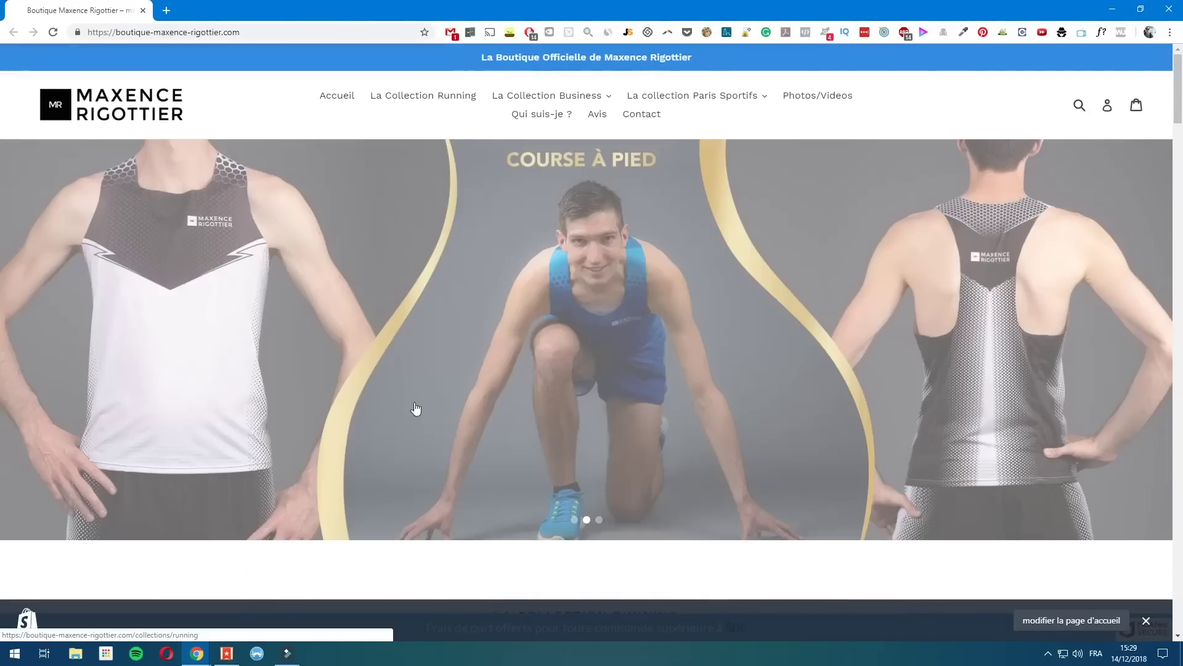
Show the Paris Sportifs slide in the home page's banner slideshow.
scroll(402, 401, "down", 4)
scroll(566, 431, "up", 3)
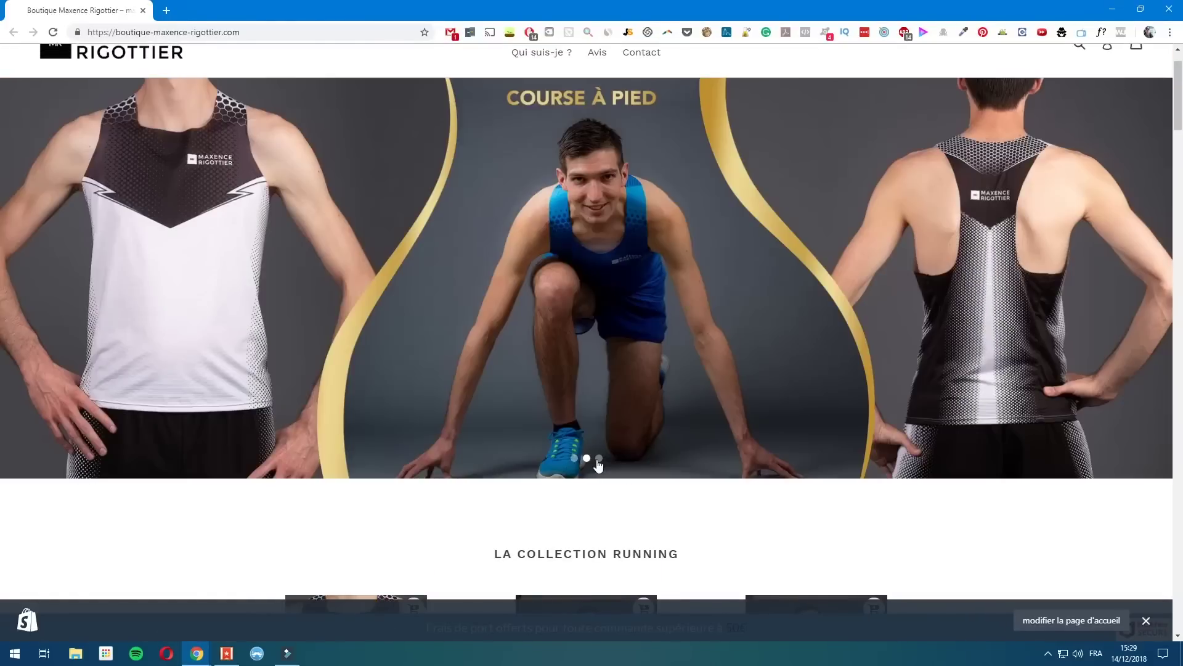
scroll(335, 351, "up", 1)
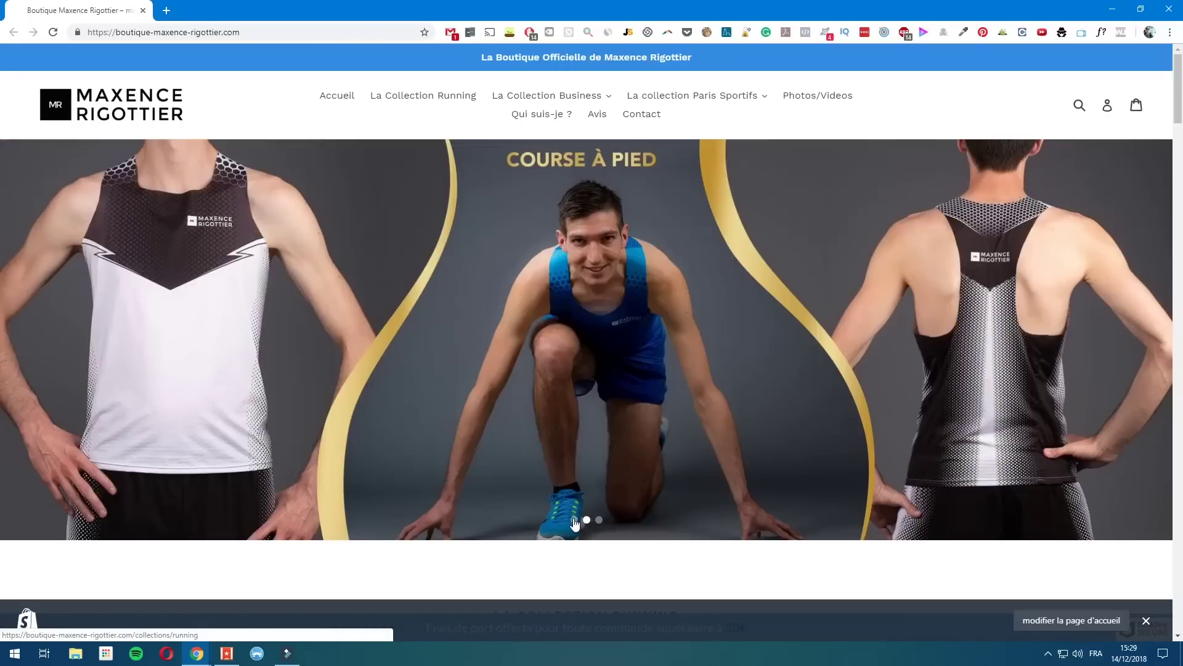
left_click(575, 520)
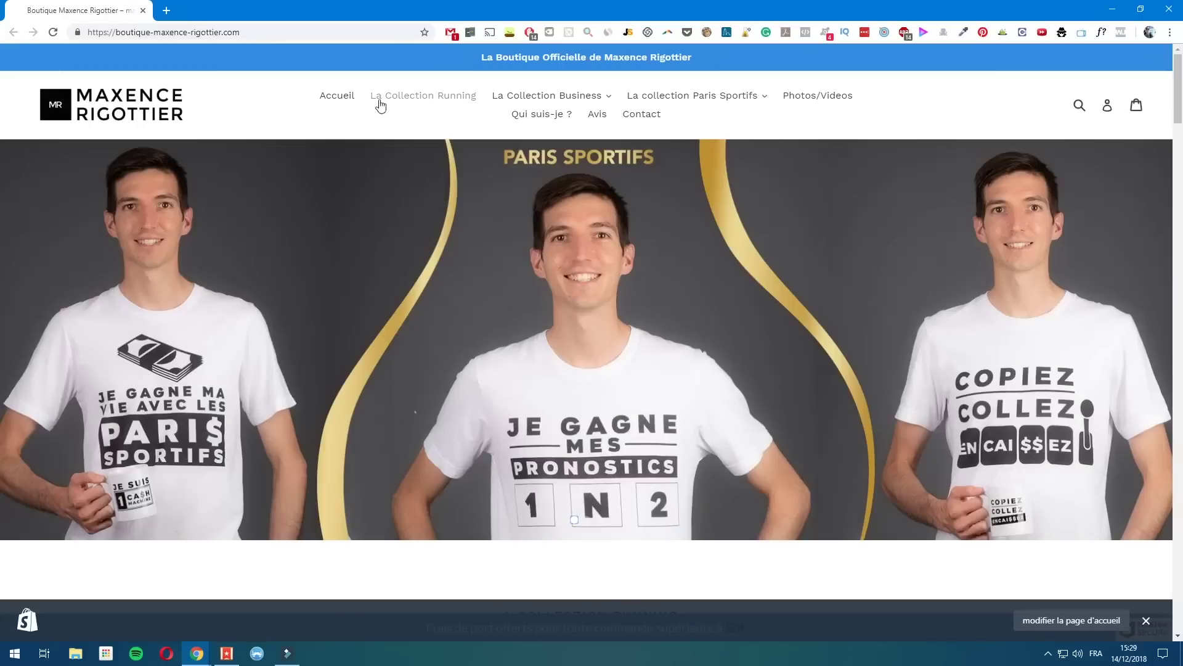
Open the Running, Business and Paris Sportifs collections in separate background tabs.
middle_click(402, 106)
middle_click(531, 104)
middle_click(656, 105)
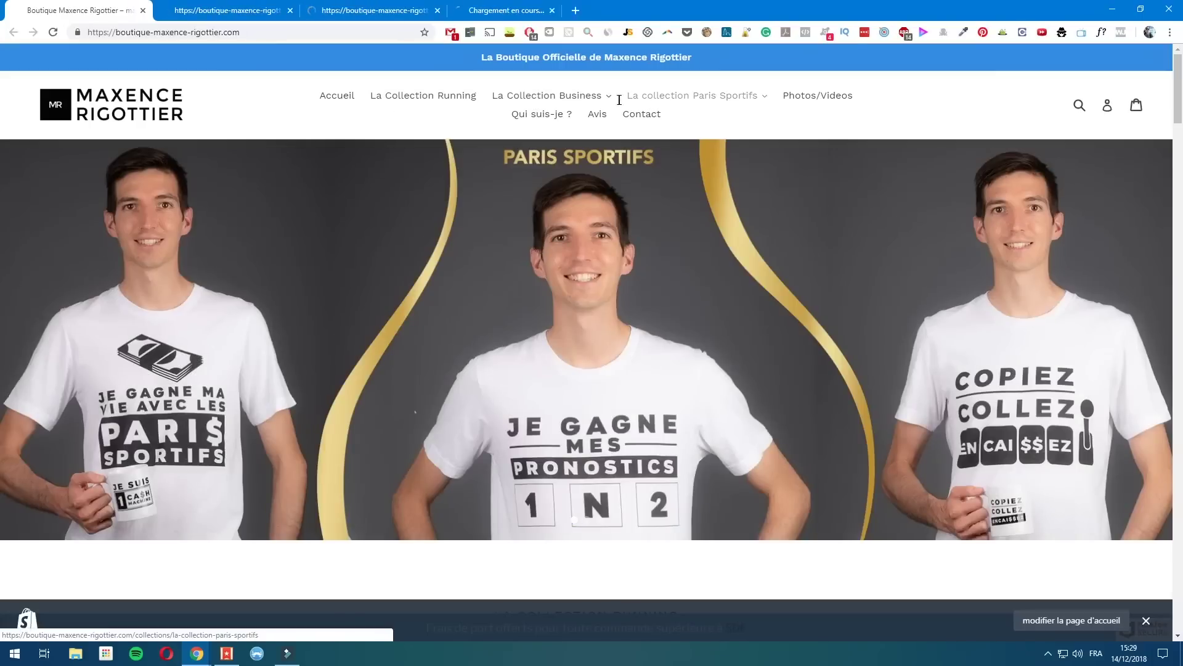
View the product categories listed under La Collection Business and La collection Paris Sportifs.
left_click(612, 97)
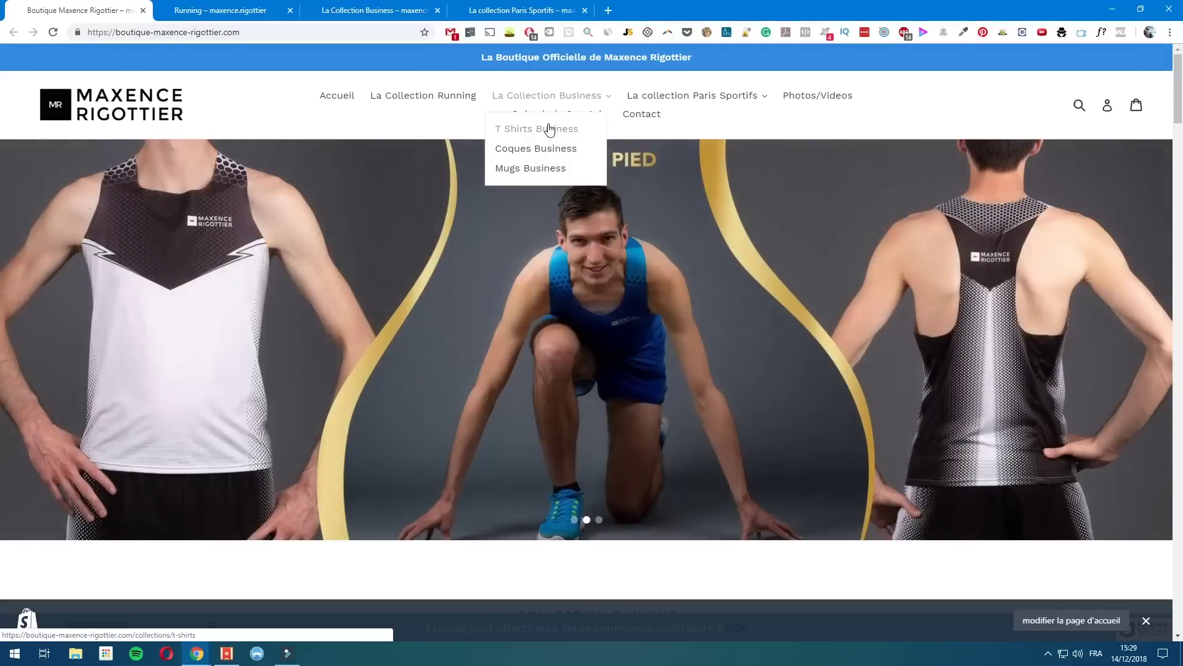
left_click(764, 97)
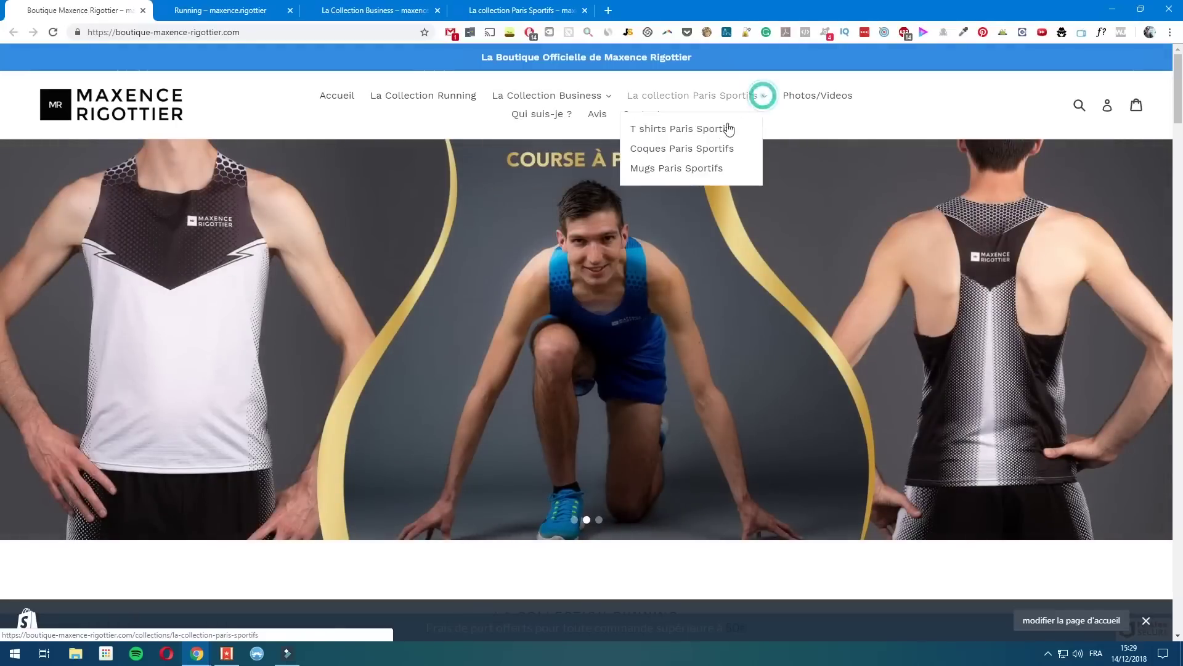
left_click(313, 129)
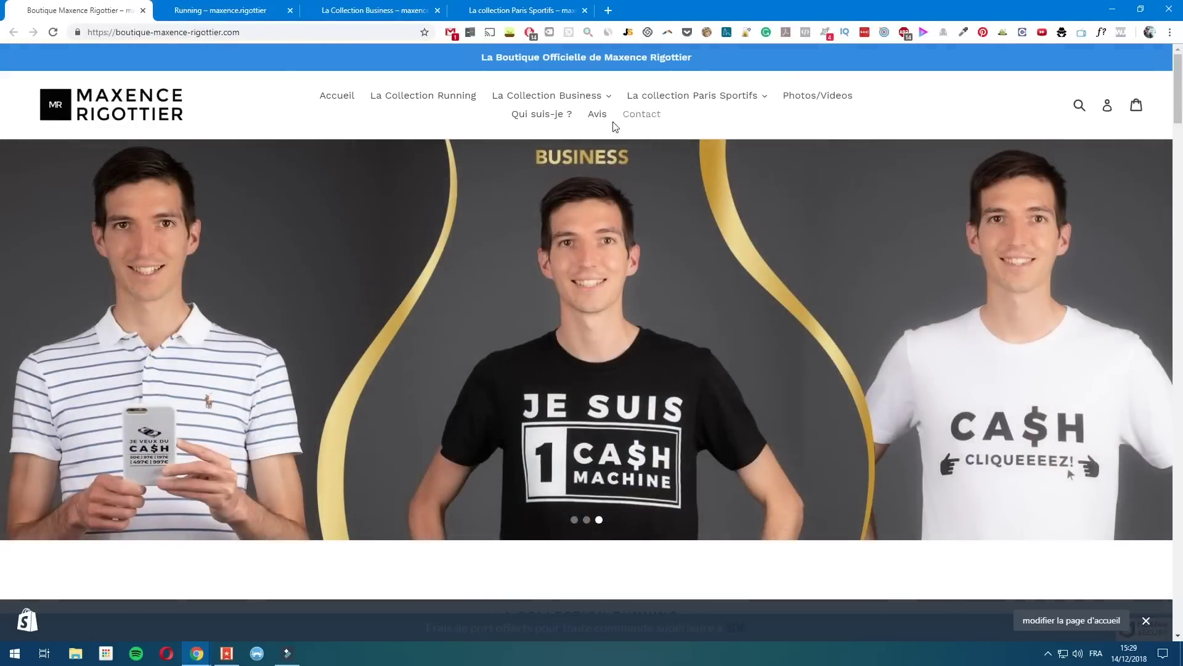
Open the Qui suis-je ?, Photos/Videos, Avis, Contact and FAQ pages in separate background tabs.
middle_click(568, 119)
middle_click(814, 113)
middle_click(595, 117)
middle_click(641, 116)
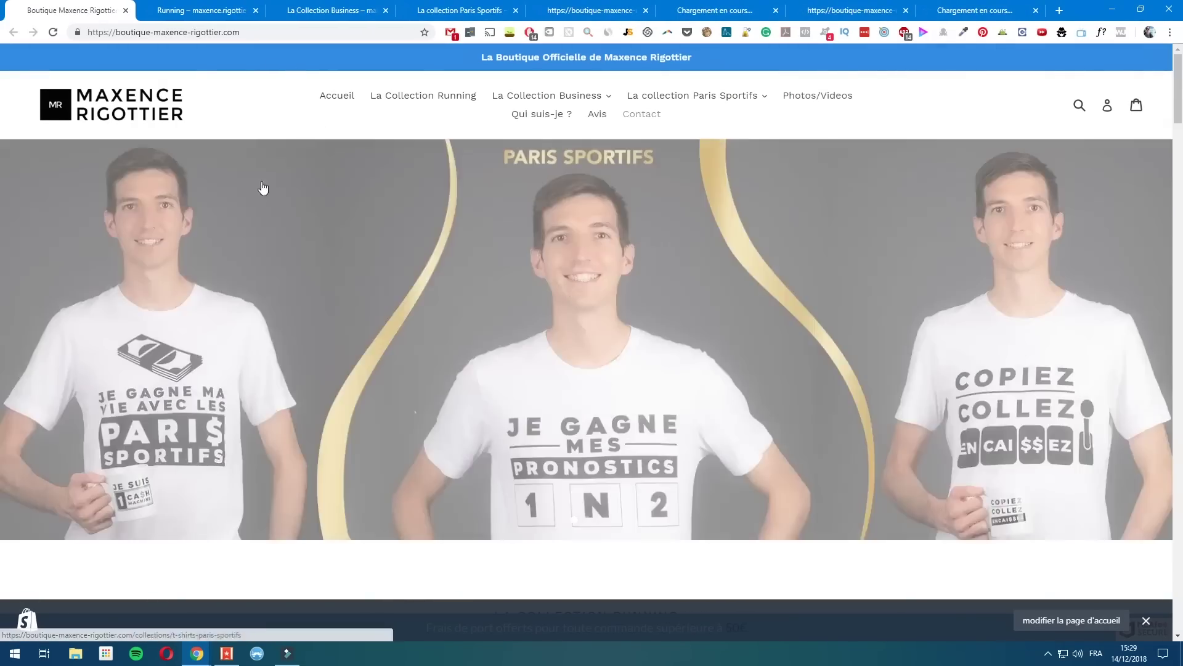
scroll(493, 411, "down", 20)
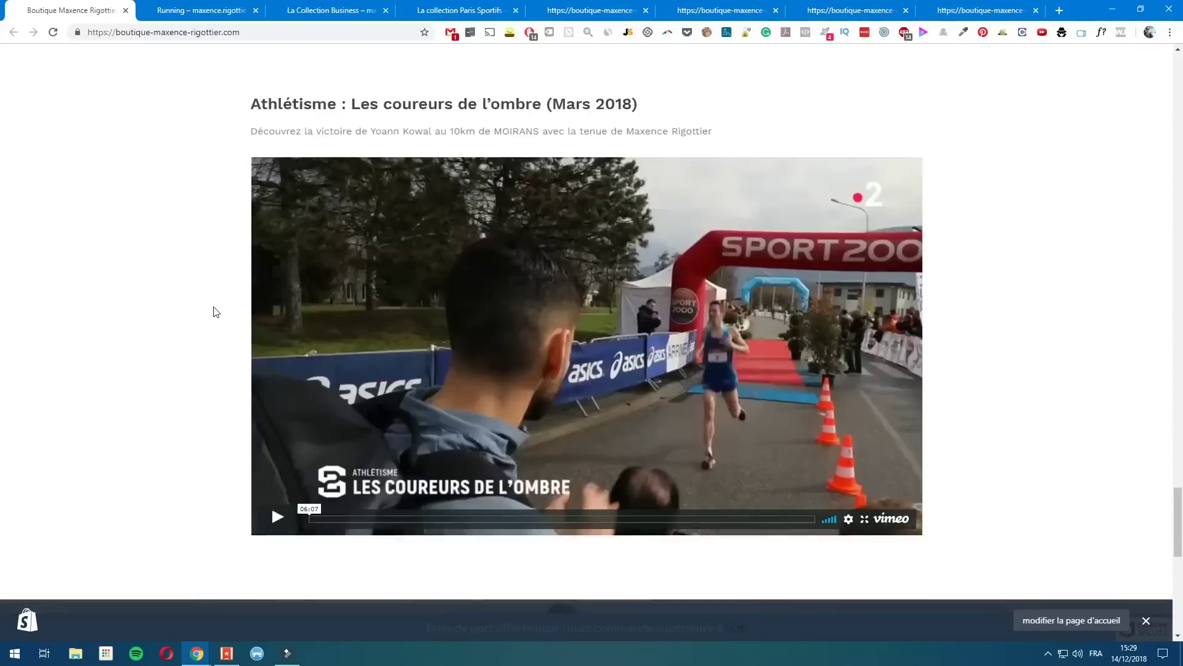
scroll(222, 333, "down", 10)
middle_click(260, 480)
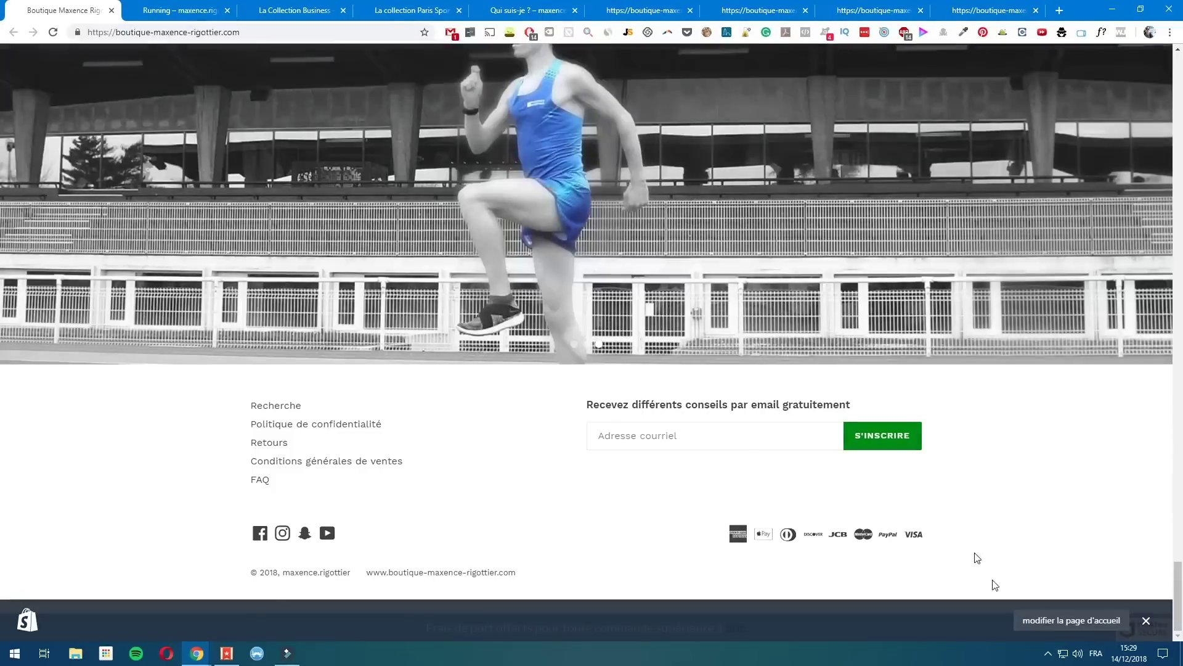
Hide the Shopify admin bar on the home page and check the free-shipping and official-store banners.
left_click(1146, 621)
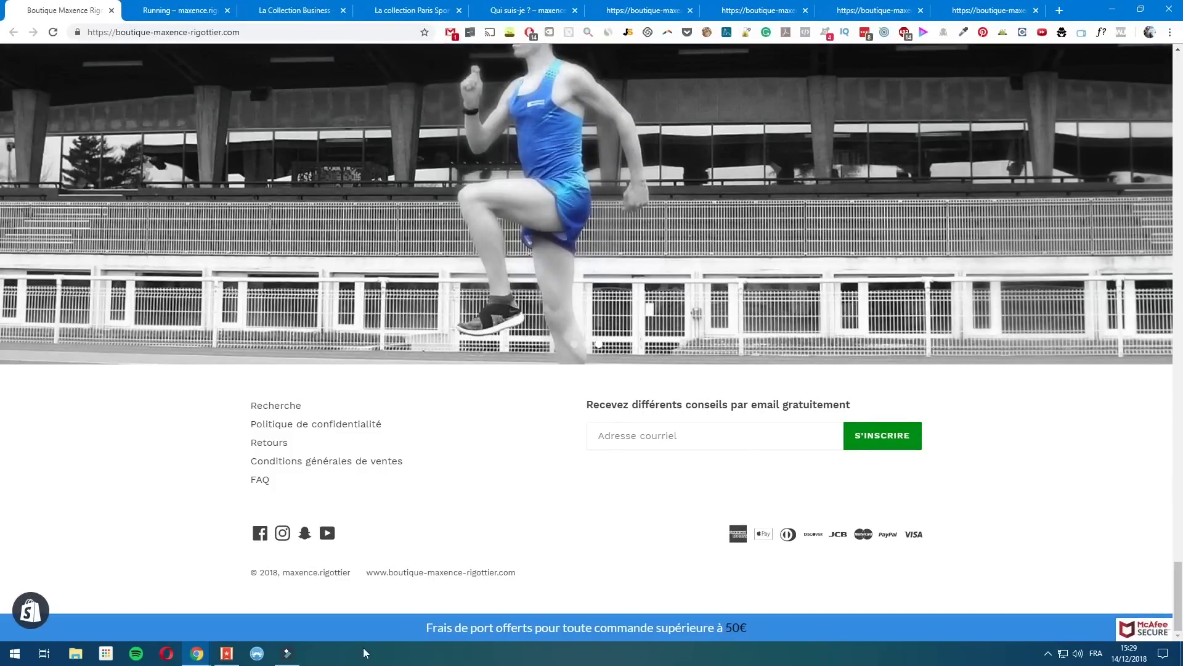
left_click_drag(471, 628, 754, 631)
left_click(798, 634)
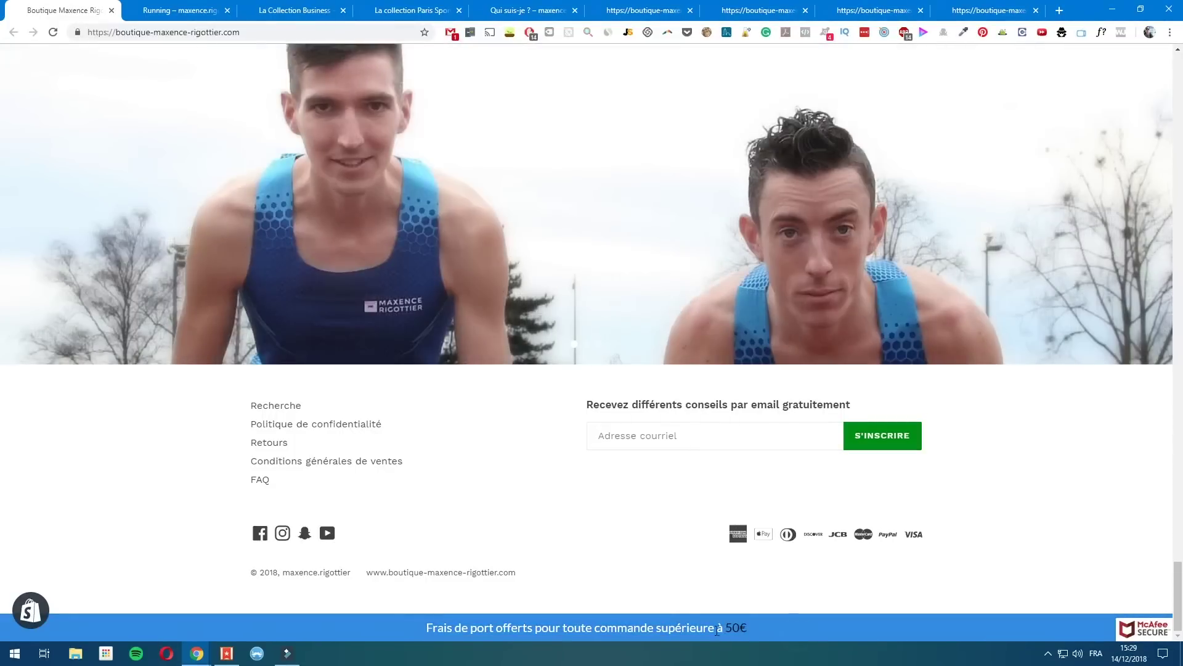
scroll(603, 522, "up", 20)
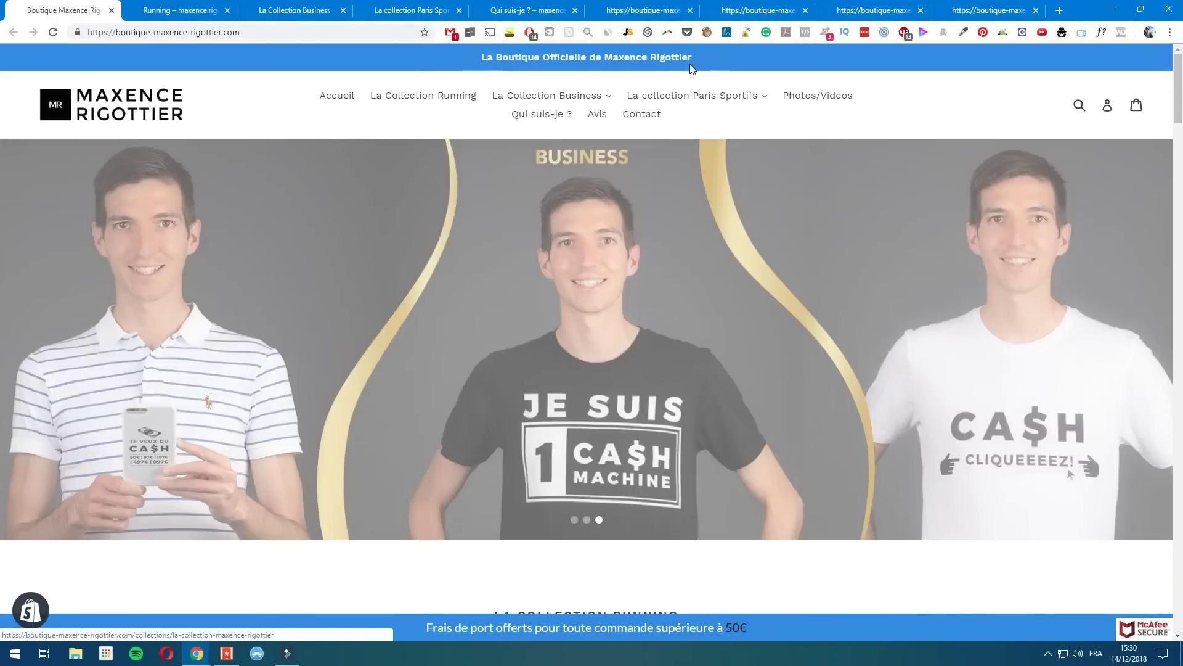
left_click_drag(693, 68, 745, 132)
left_click(756, 122)
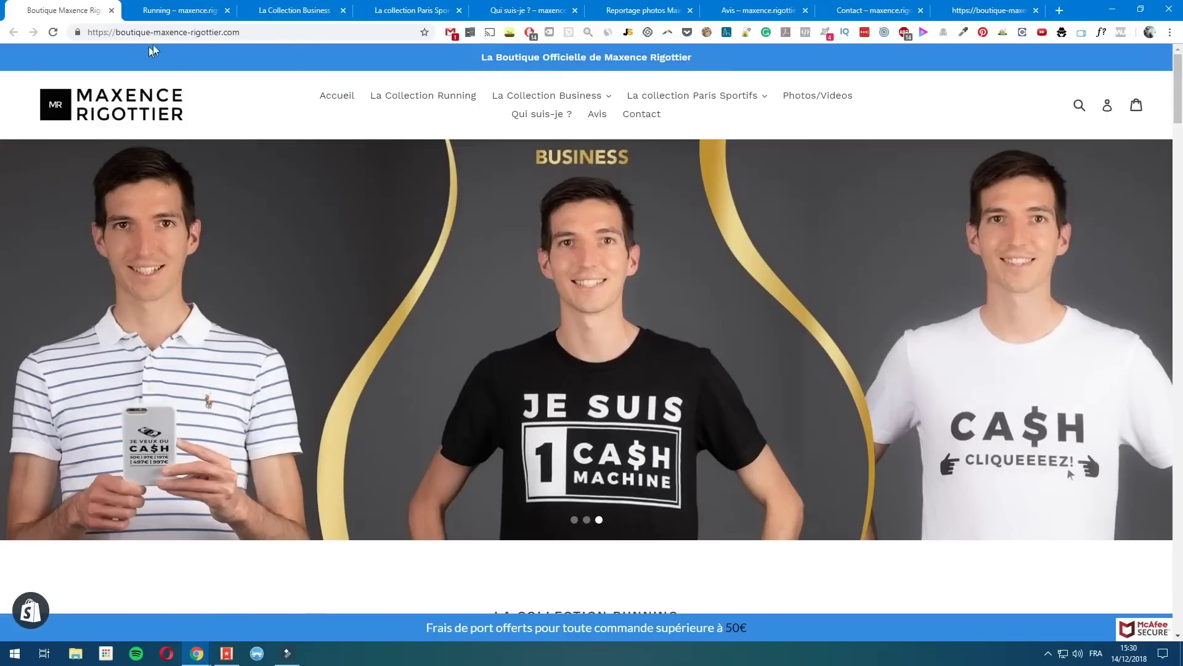
Bring up the already opened Running collection page and hide its Shopify admin bar.
left_click(180, 11)
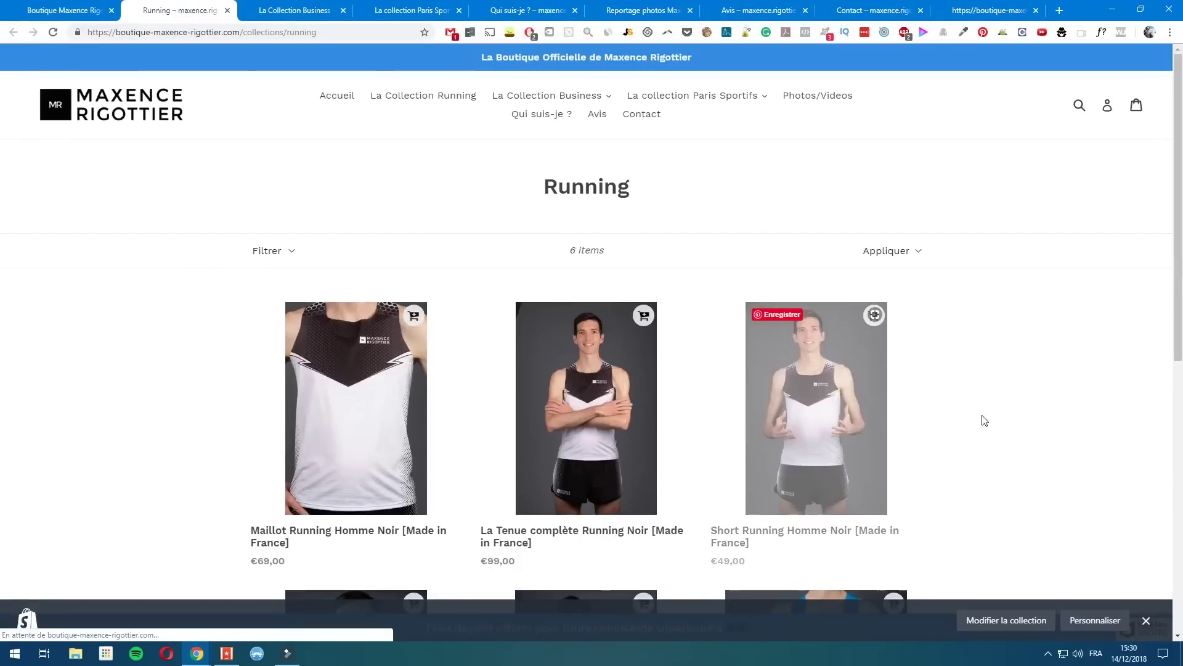
scroll(980, 416, "down", 2)
scroll(1048, 594, "down", 1)
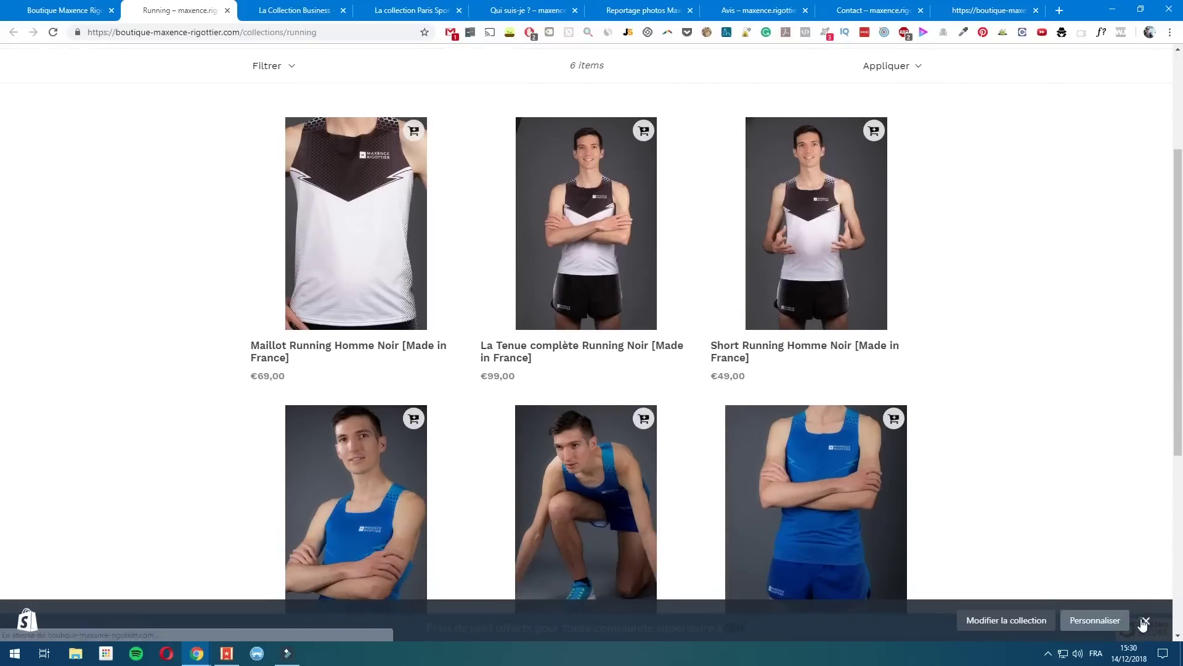
left_click(1148, 622)
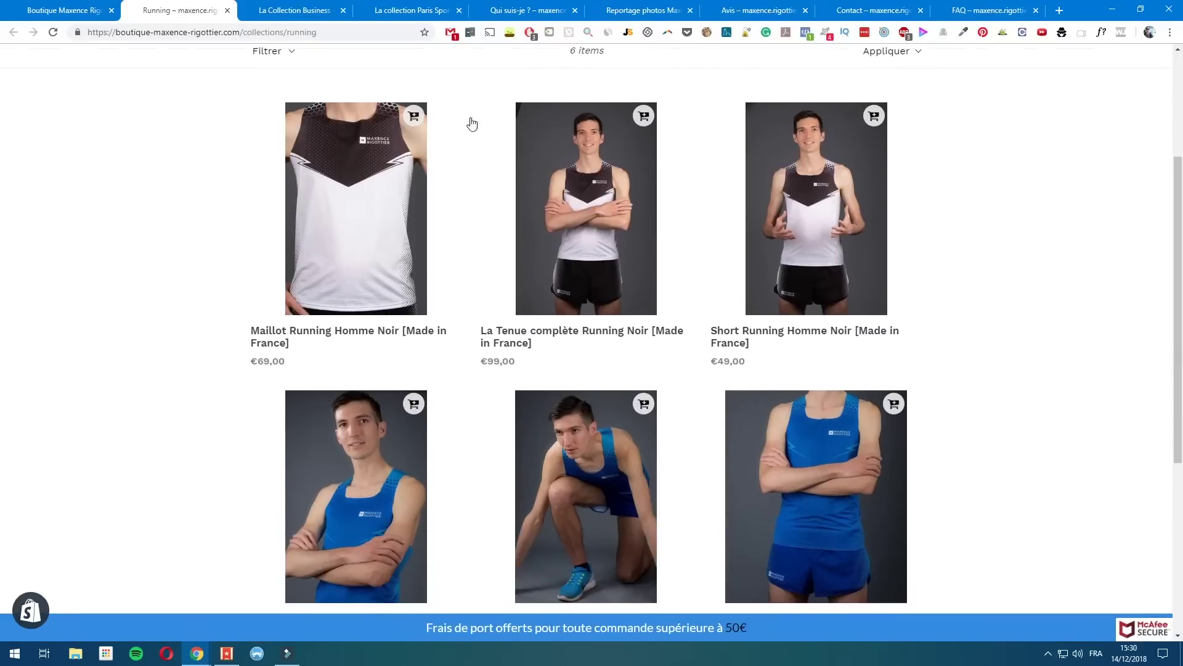
Review the Running products, and quick-add the Maillot Running Homme Noir in size M to the cart.
scroll(537, 352, "down", 2)
scroll(537, 352, "up", 2)
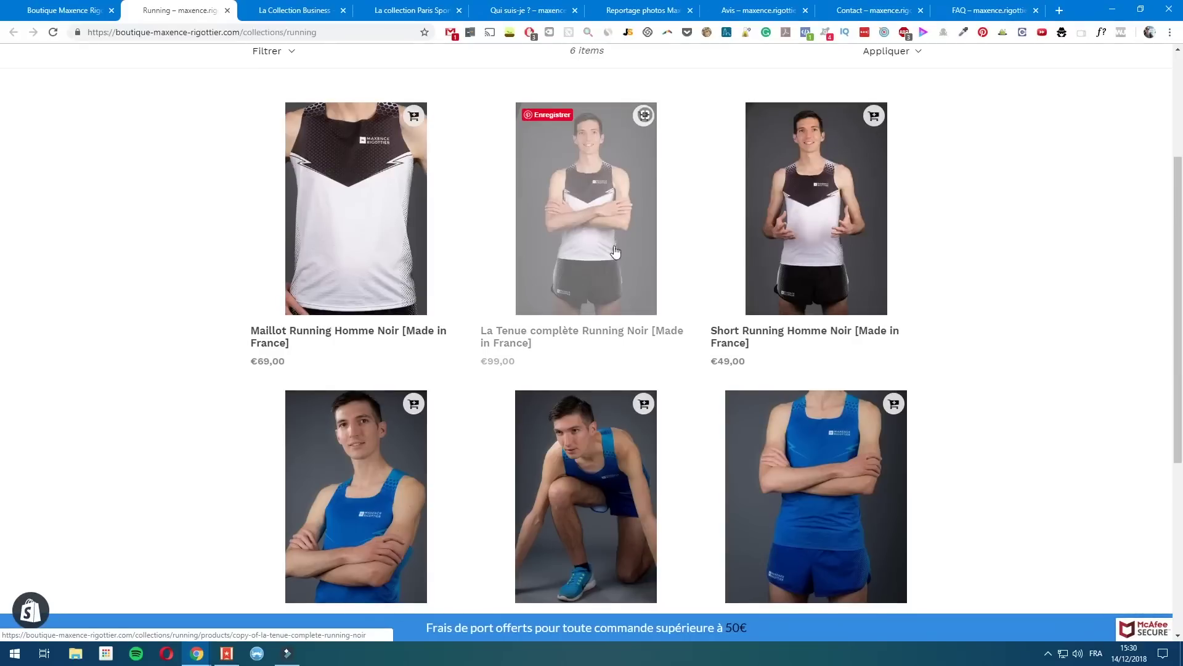
scroll(646, 505, "down", 1)
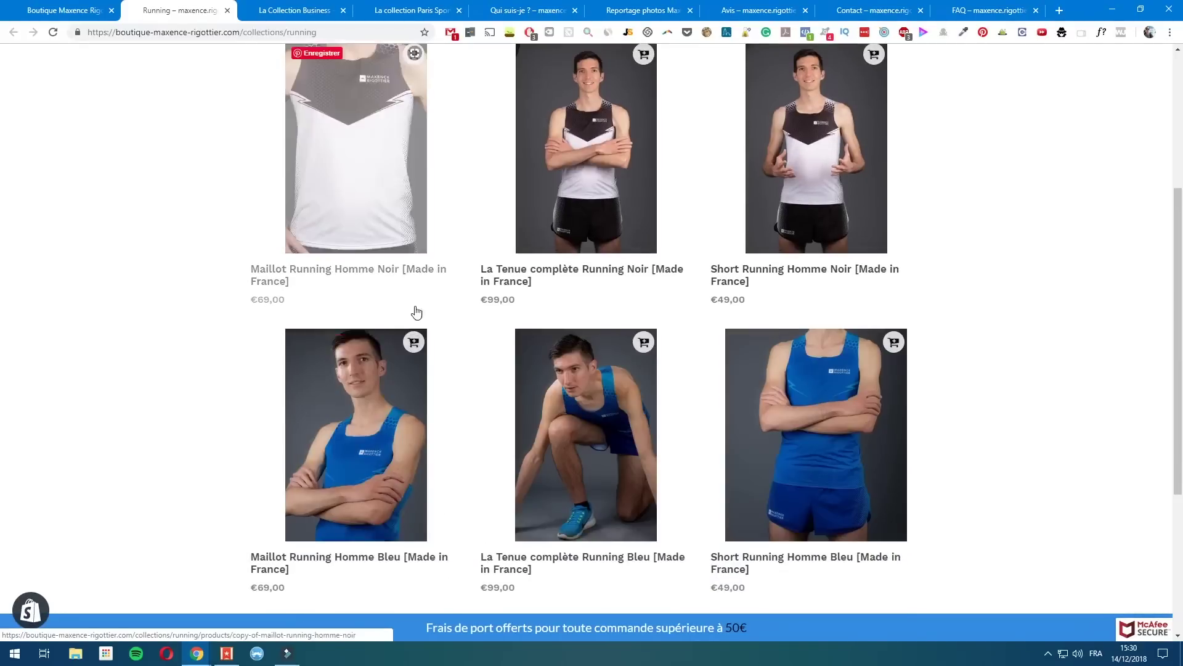
scroll(414, 312, "down", 3)
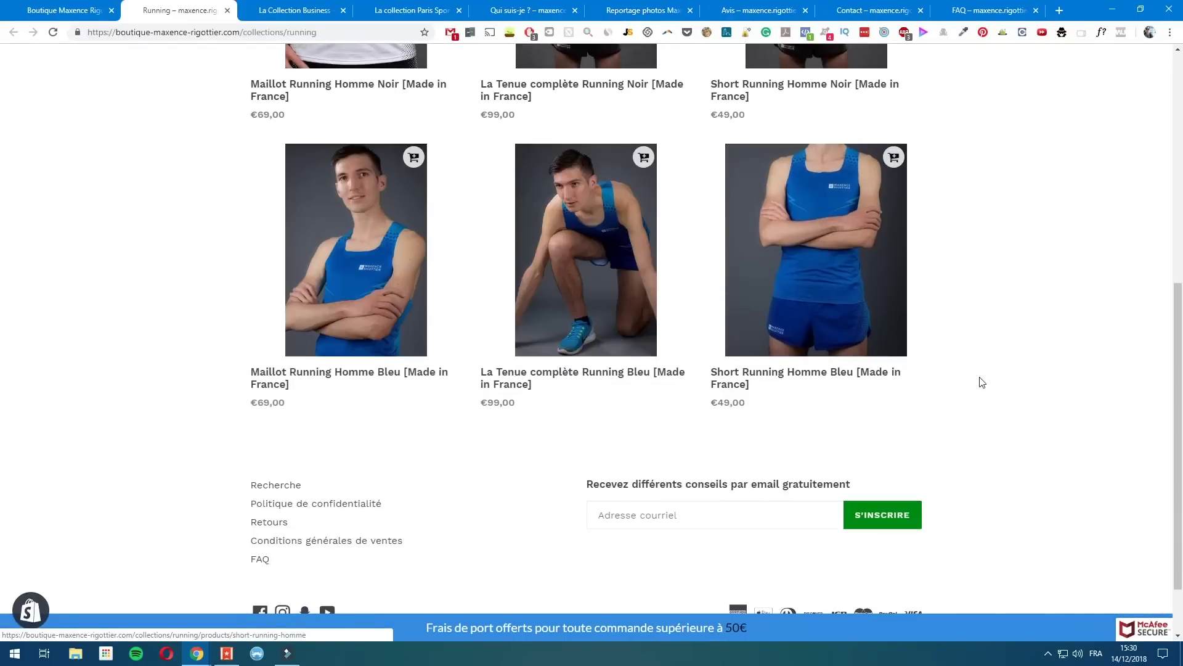
scroll(980, 394, "up", 5)
scroll(412, 309, "up", 2)
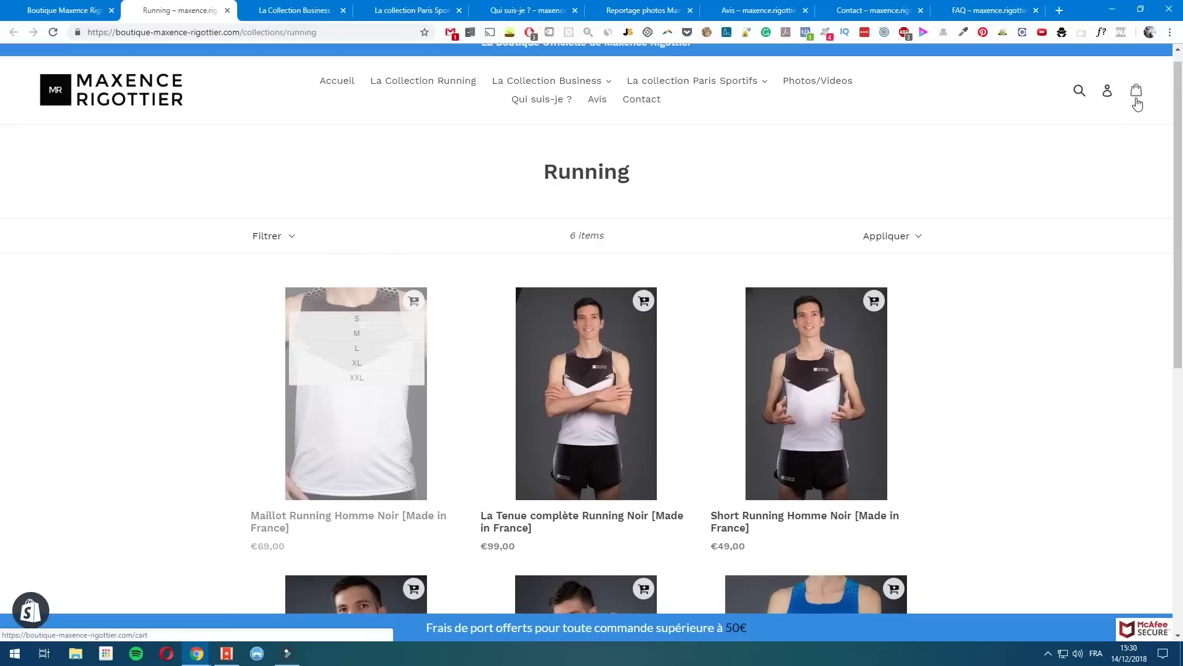
left_click(333, 336)
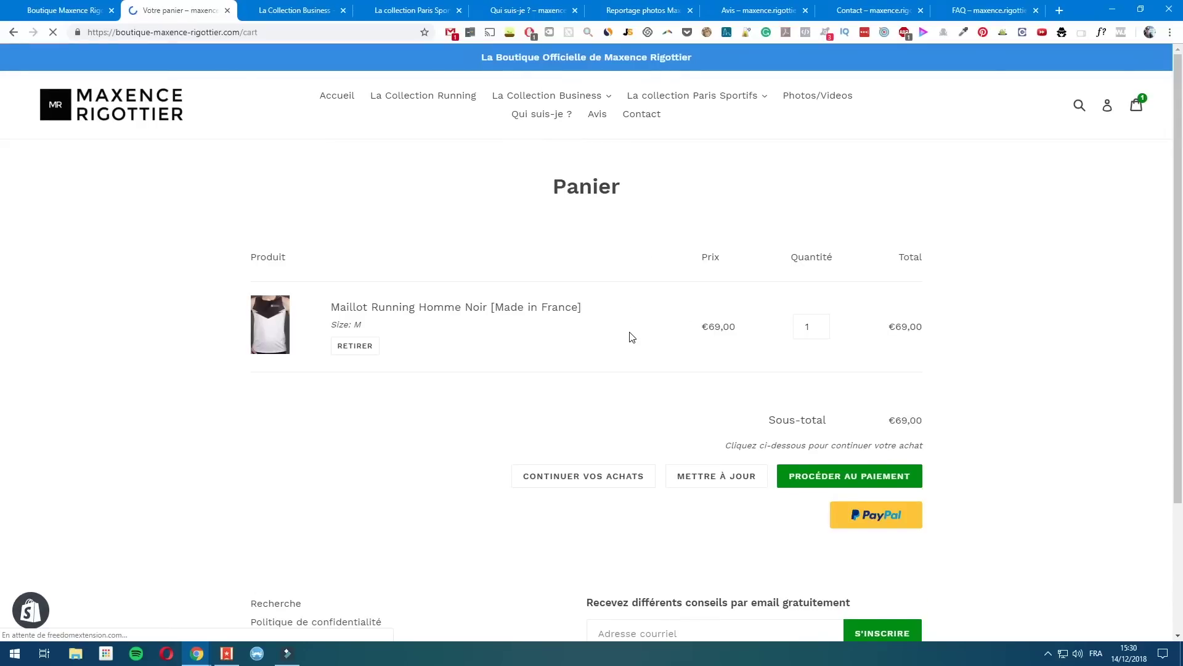
Remove the jersey from the cart and replace the cart tab with a new Running collection tab opened from the home page.
left_click(361, 353)
left_click(227, 10)
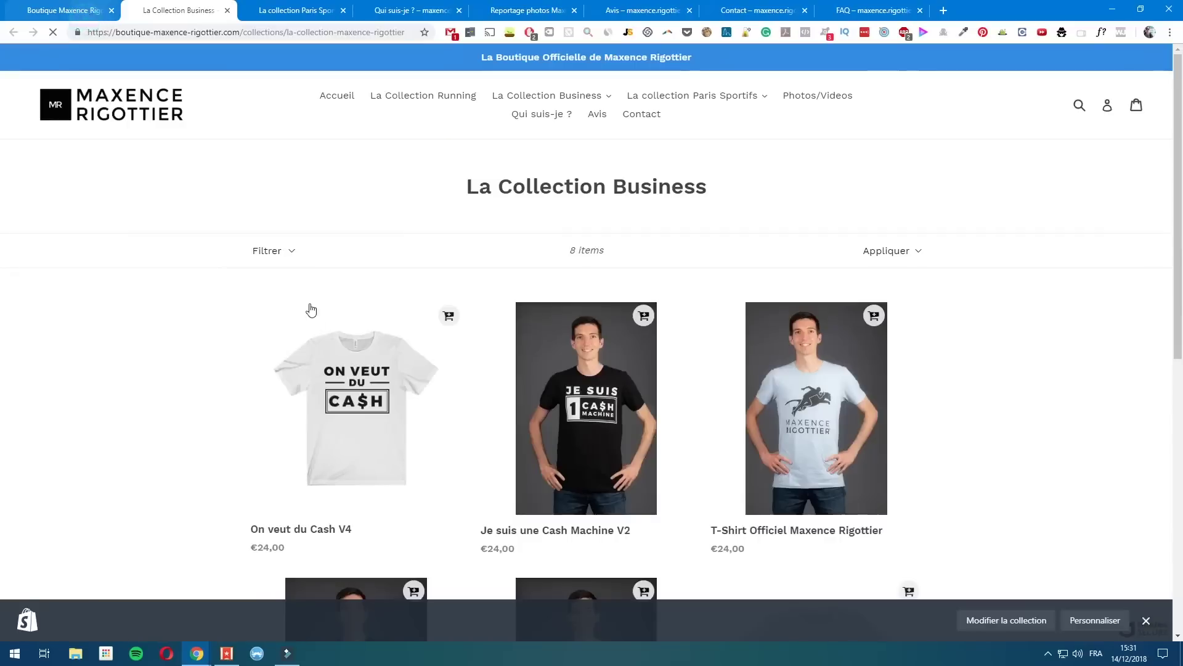
left_click(74, 10)
left_click(415, 97, "ctrl")
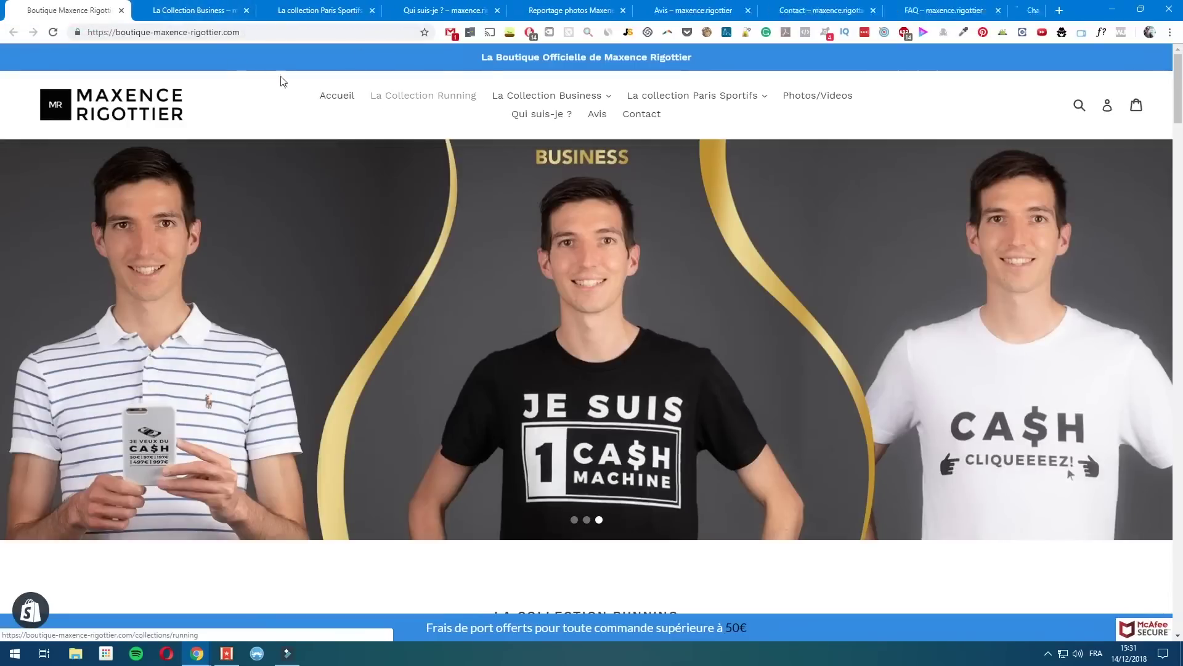
Move the Running collection tab next to the home page tab and review the collection's products.
left_click_drag(992, 10, 180, 17)
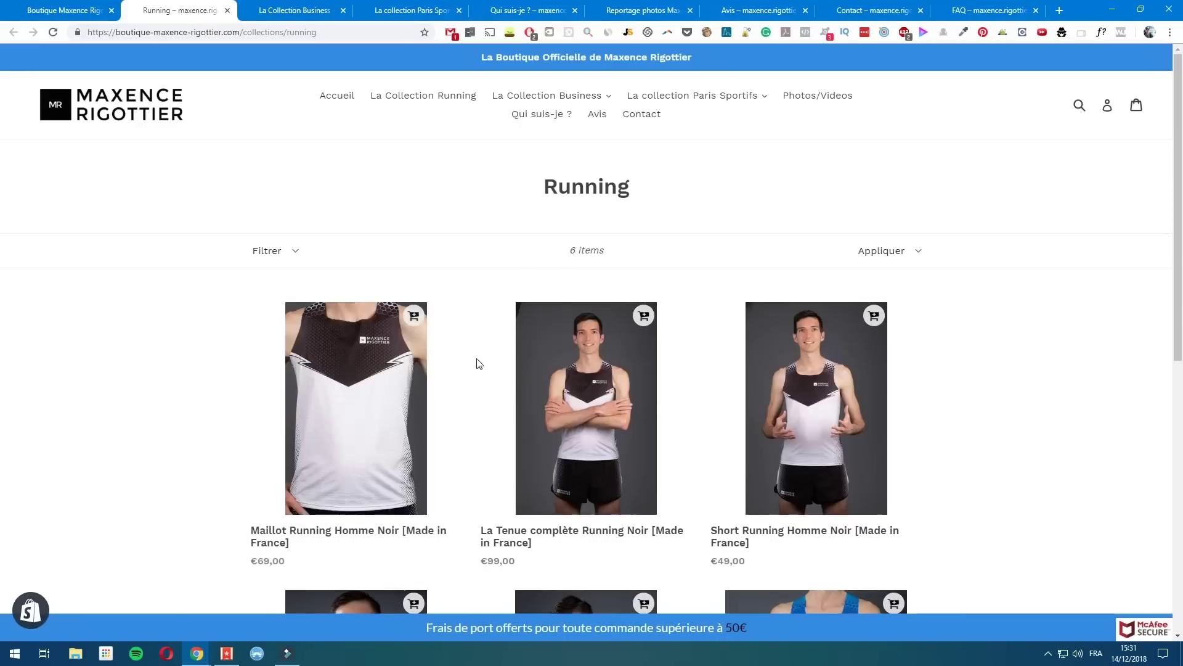
scroll(479, 364, "down", 1)
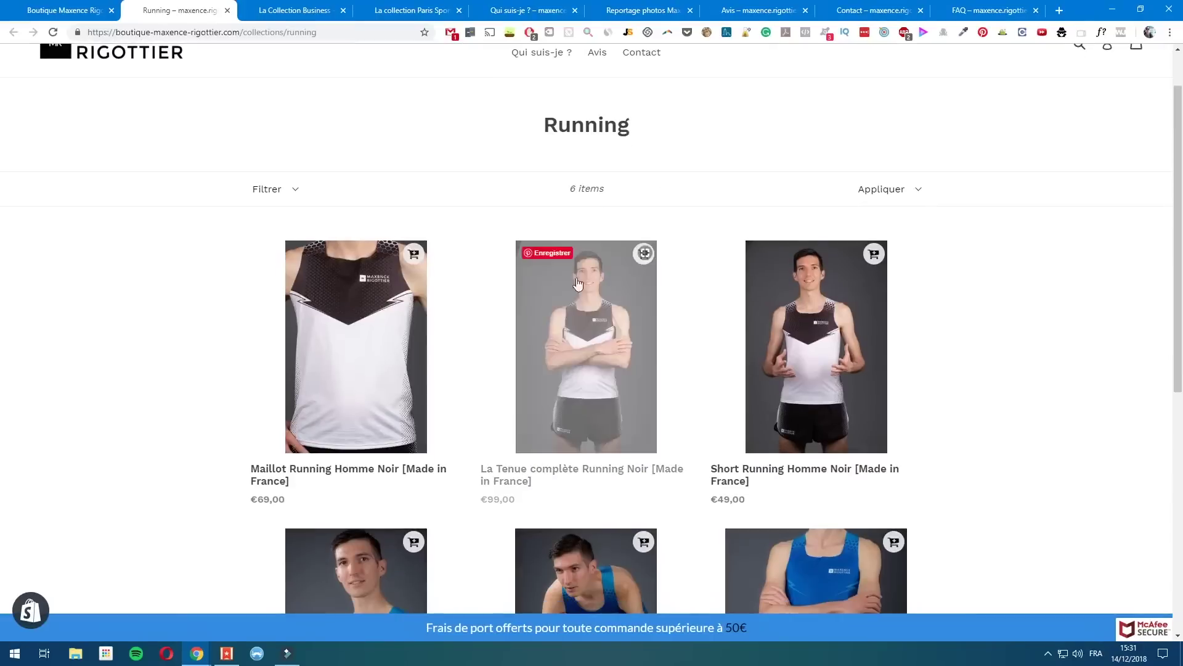
right_click(984, 34)
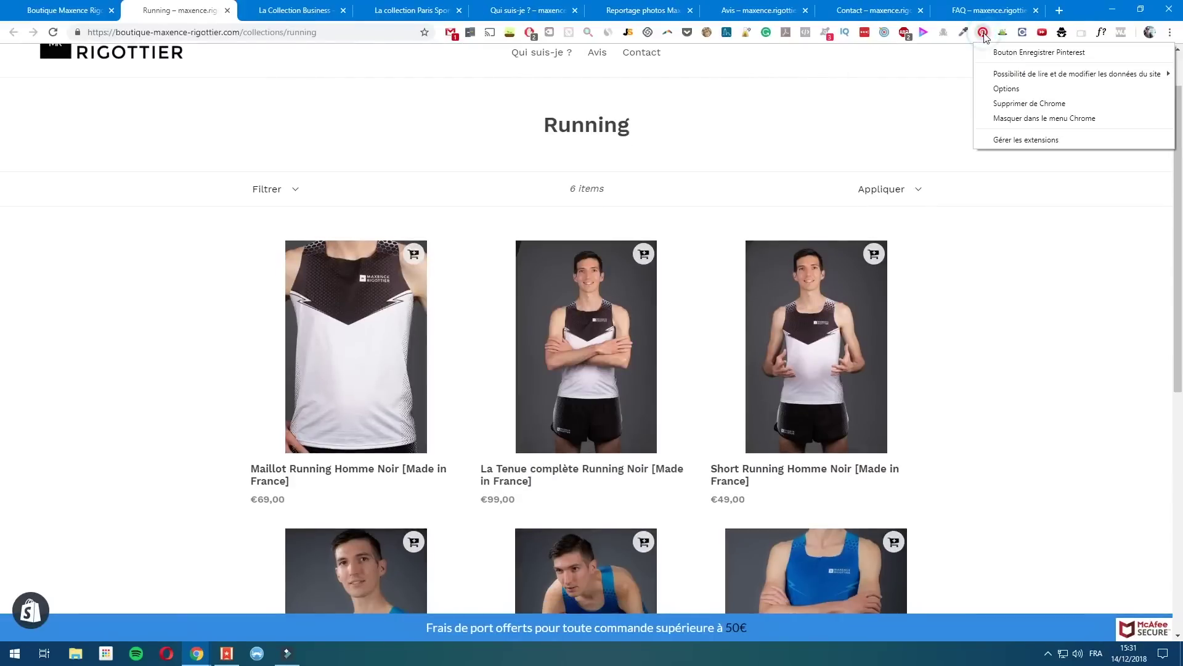
left_click(1025, 338)
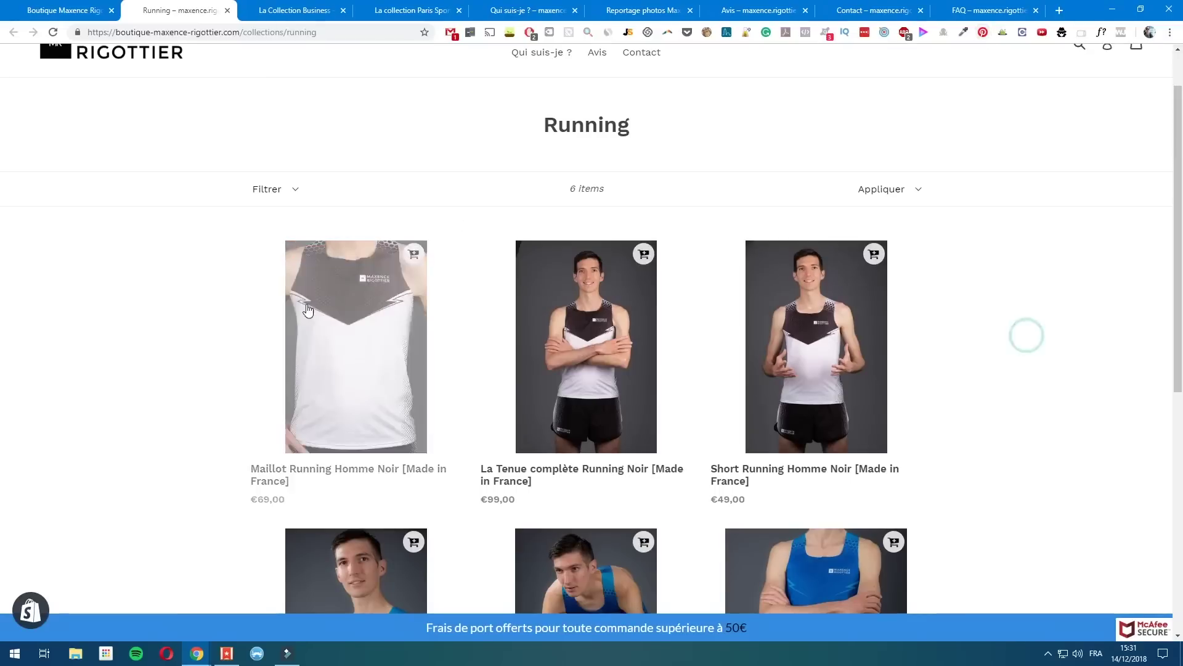
scroll(324, 277, "up", 1)
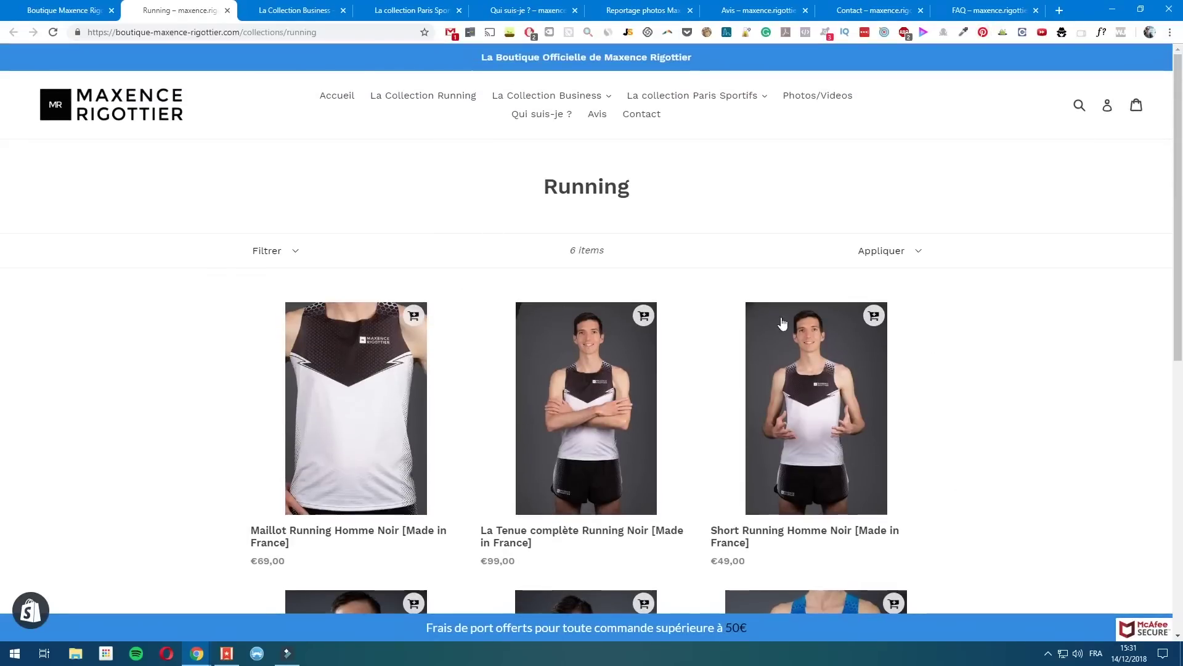
scroll(901, 383, "down", 5)
scroll(932, 481, "up", 5)
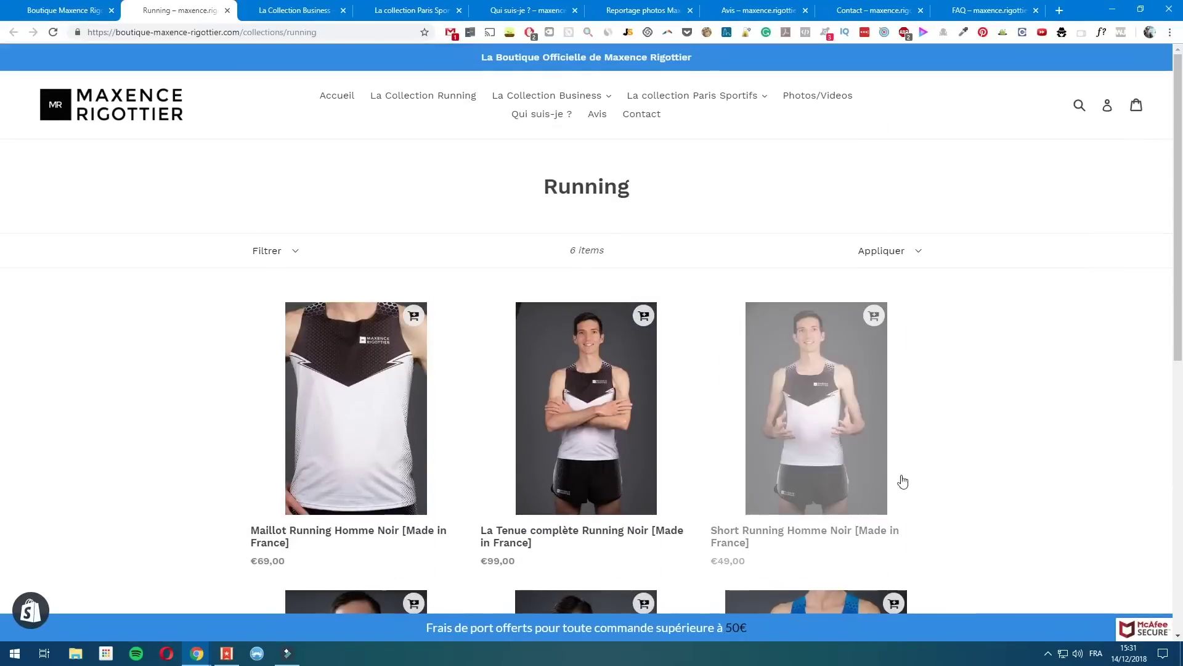
scroll(943, 462, "down", 3)
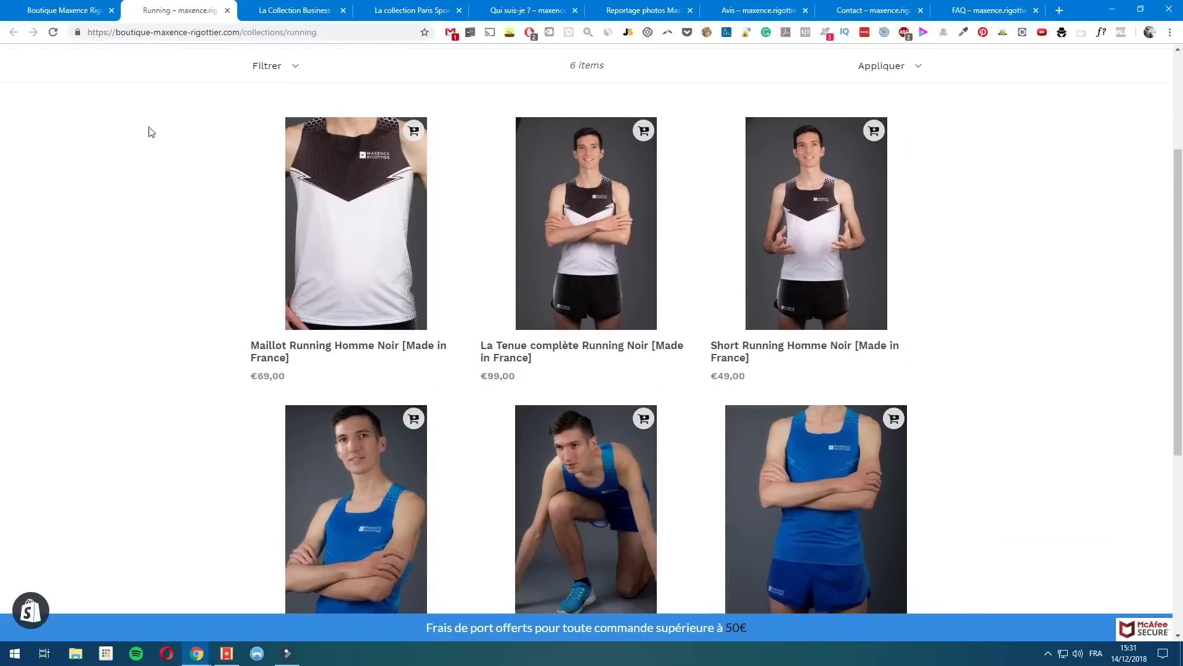
Close the Running collection tab and examine the T-shirts listed on the first page of La Collection Business.
left_click(228, 12)
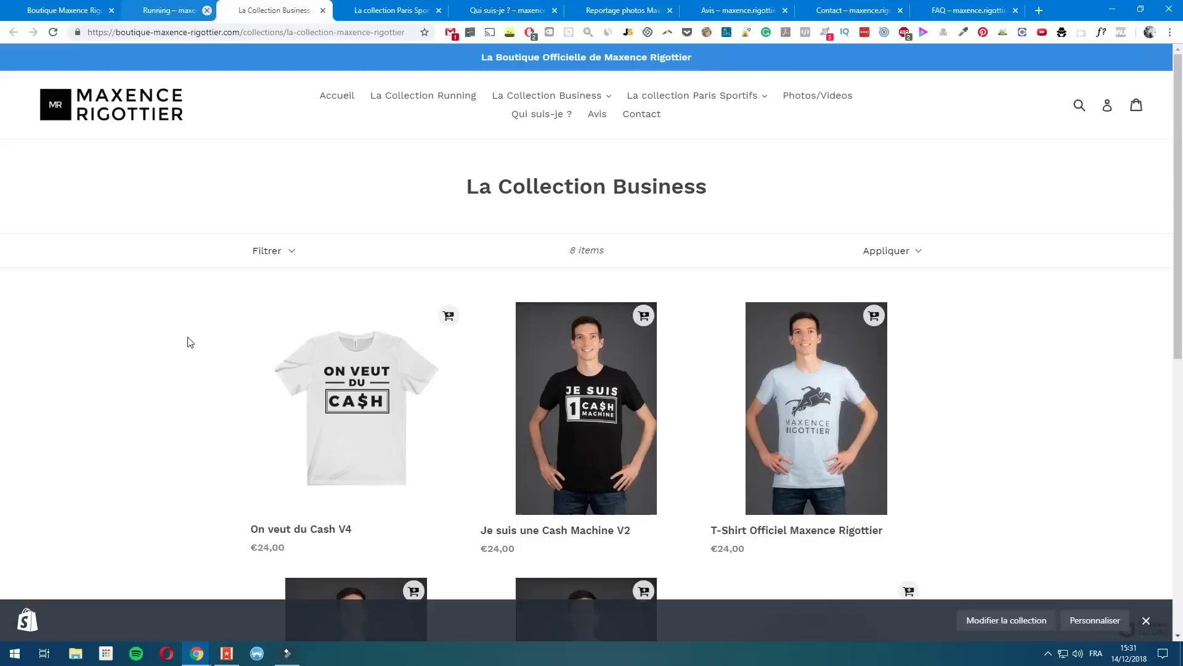
scroll(976, 395, "down", 1)
scroll(977, 395, "down", 2)
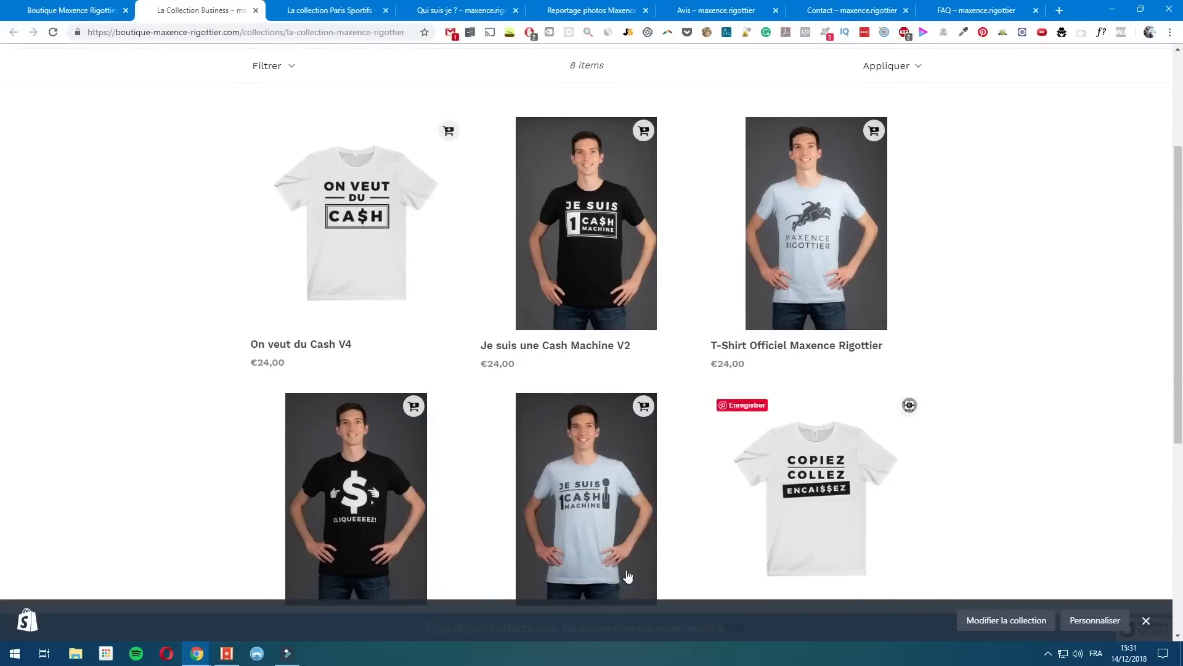
scroll(978, 391, "down", 1)
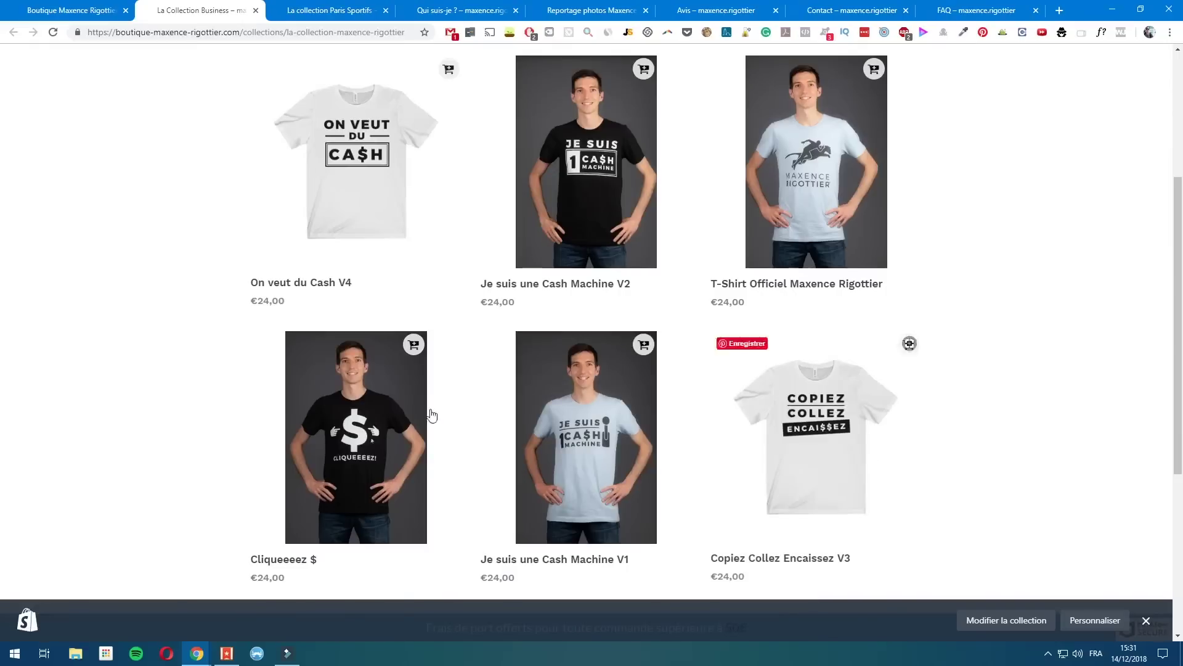
scroll(1017, 558, "down", 2)
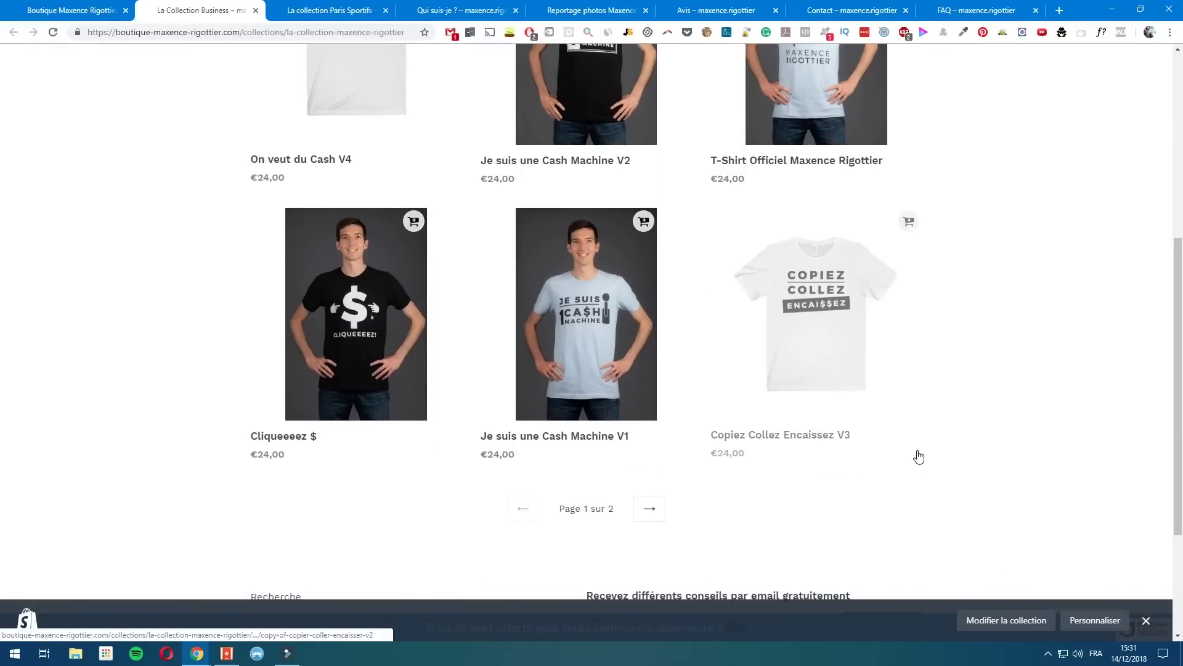
scroll(887, 459, "up", 1)
scroll(986, 431, "up", 2)
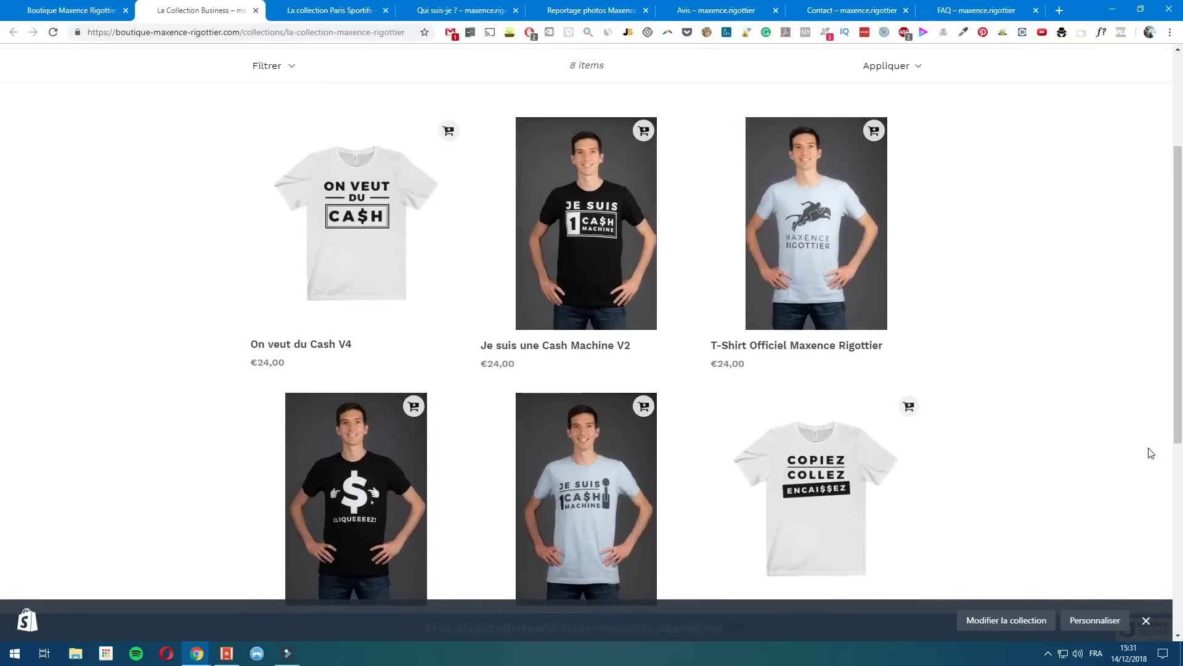
middle_click(989, 441)
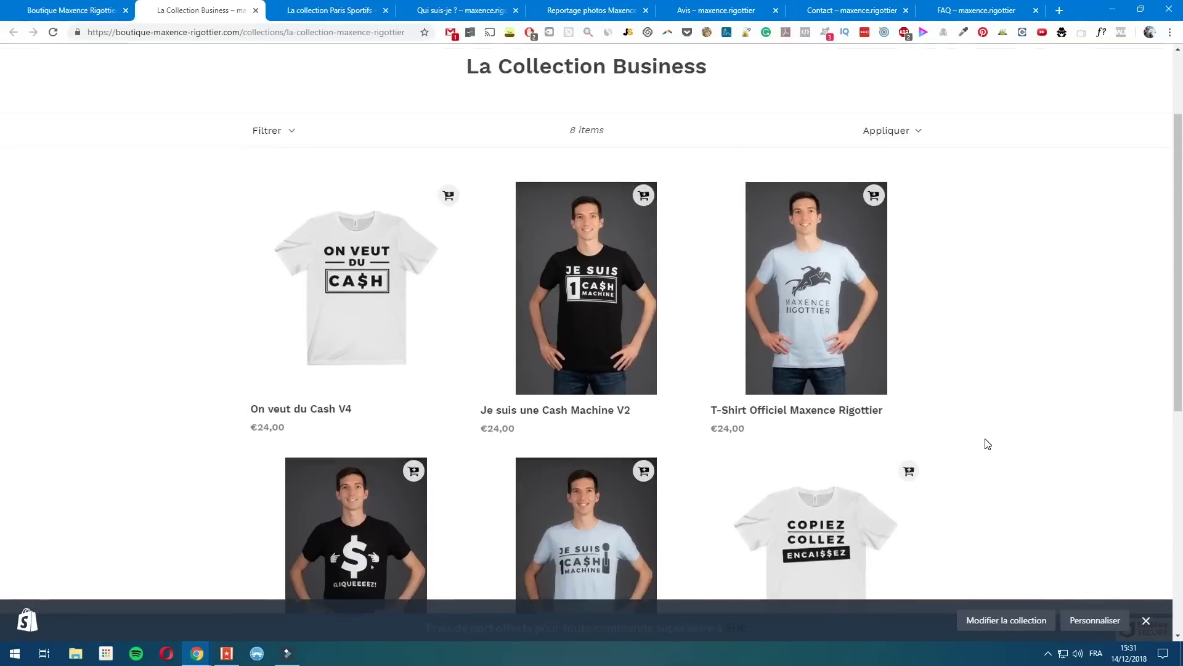
left_click(980, 453)
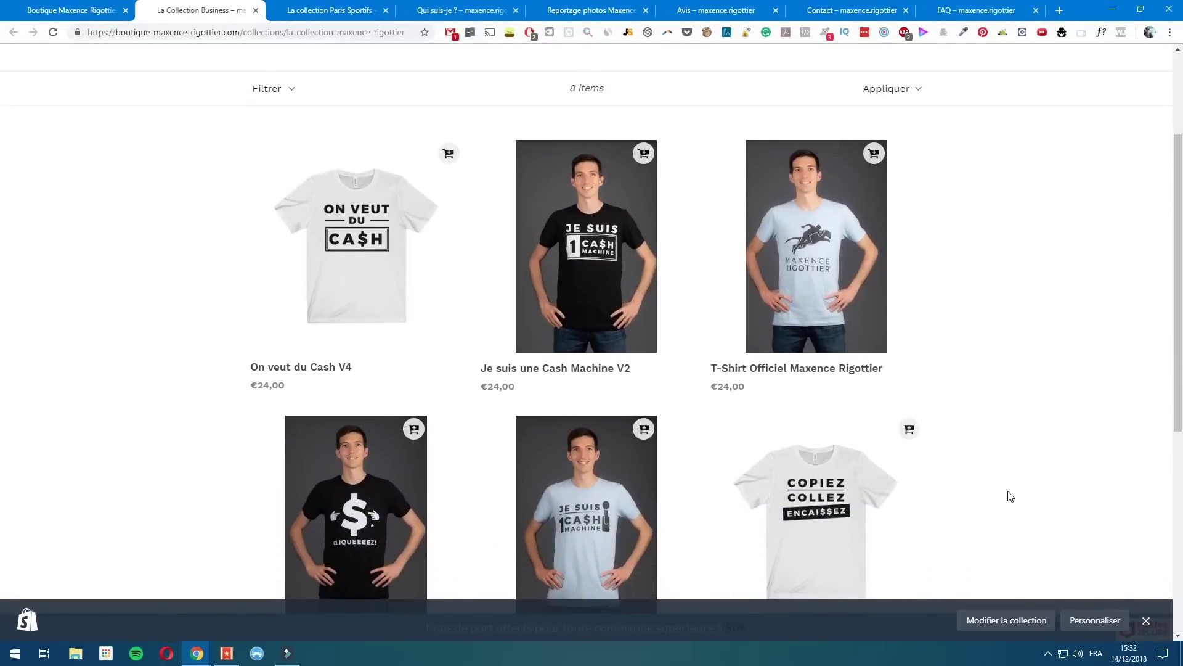
scroll(996, 490, "down", 1)
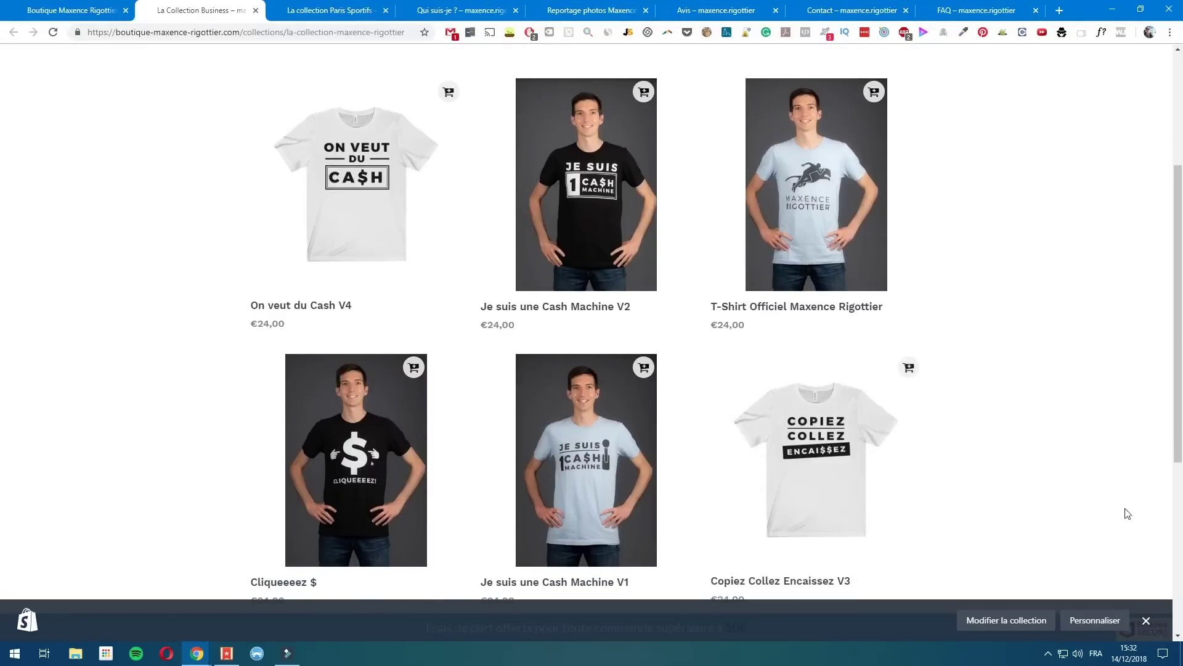
scroll(1101, 515, "down", 1)
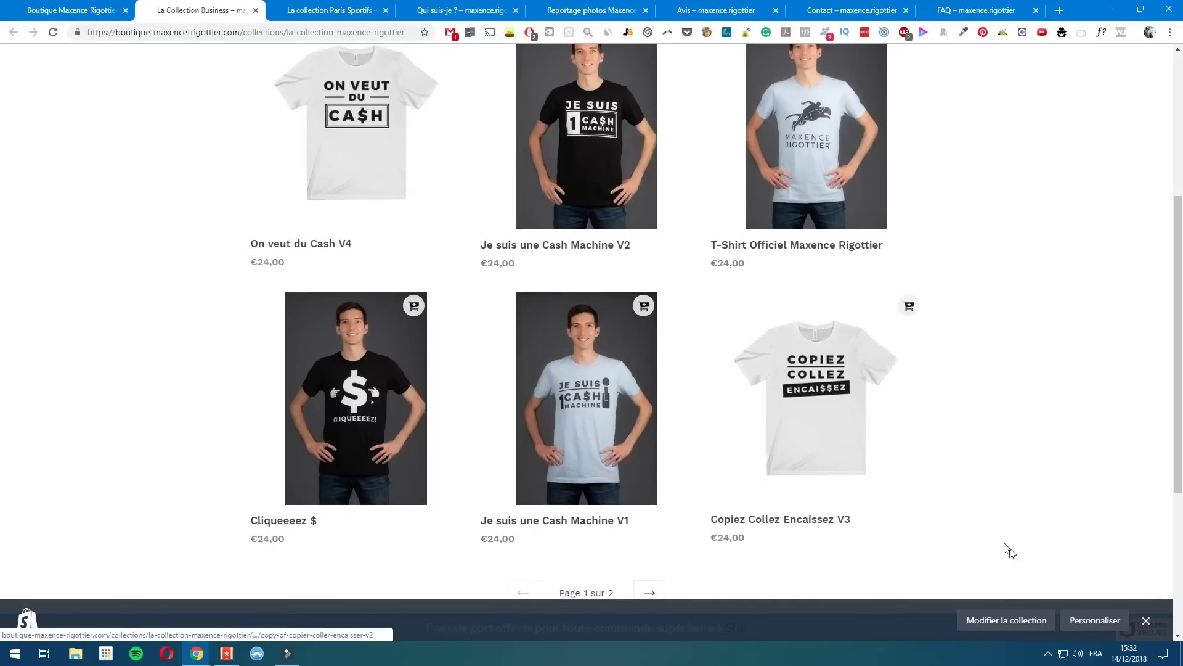
scroll(1000, 523, "down", 2)
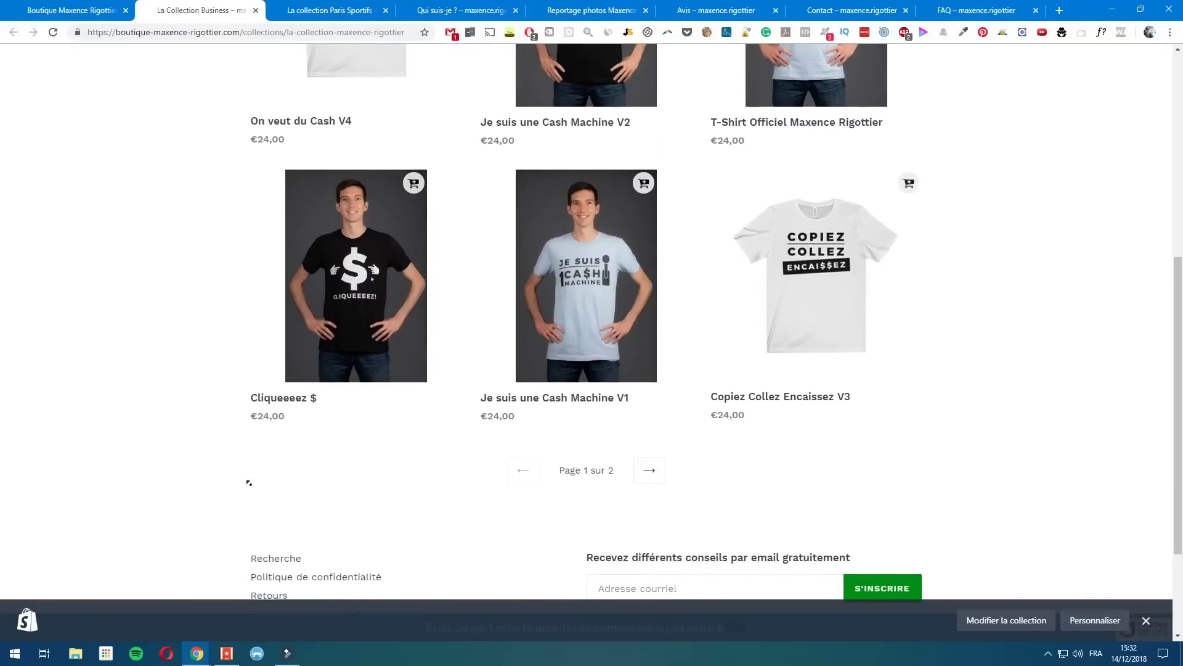
scroll(246, 483, "up", 7)
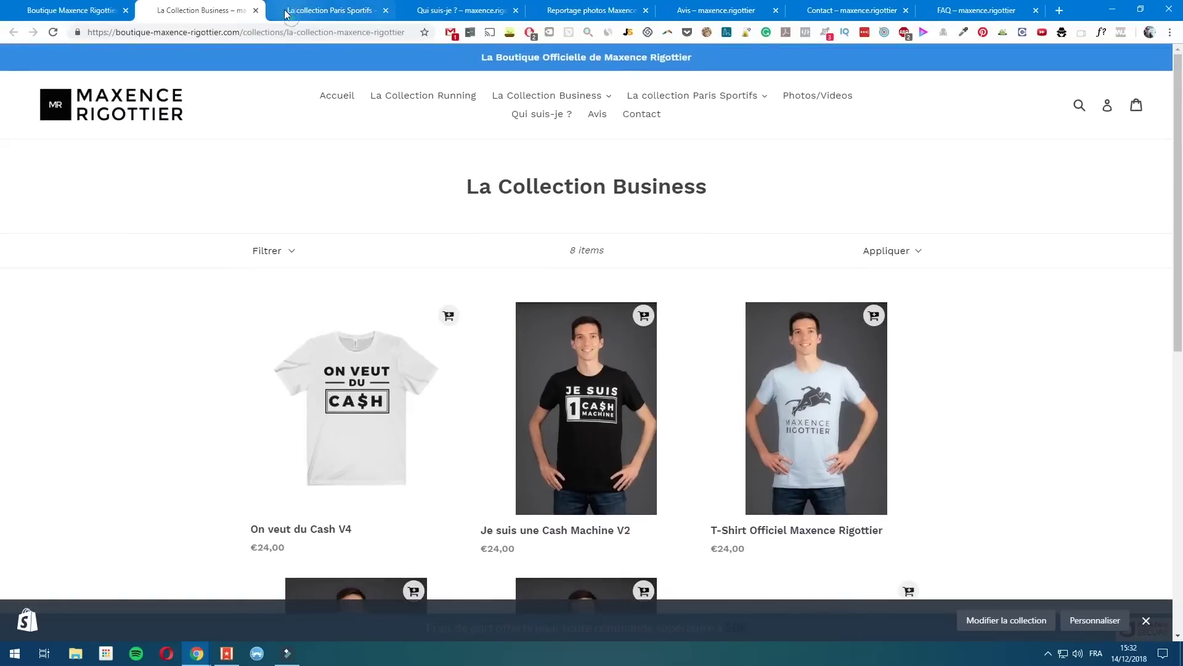
Review the T-shirts in the already opened Paris Sportifs collection and close its tab.
left_click(292, 5)
scroll(207, 332, "down", 1)
scroll(207, 332, "down", 2)
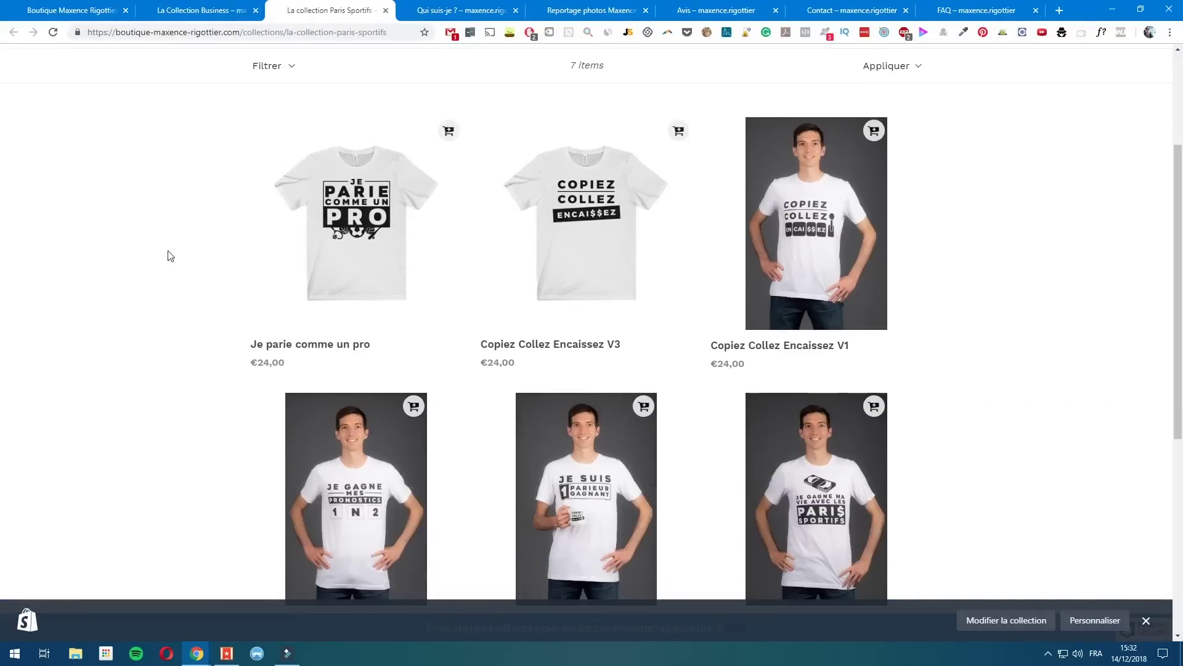
scroll(974, 444, "down", 2)
scroll(542, 428, "down", 2)
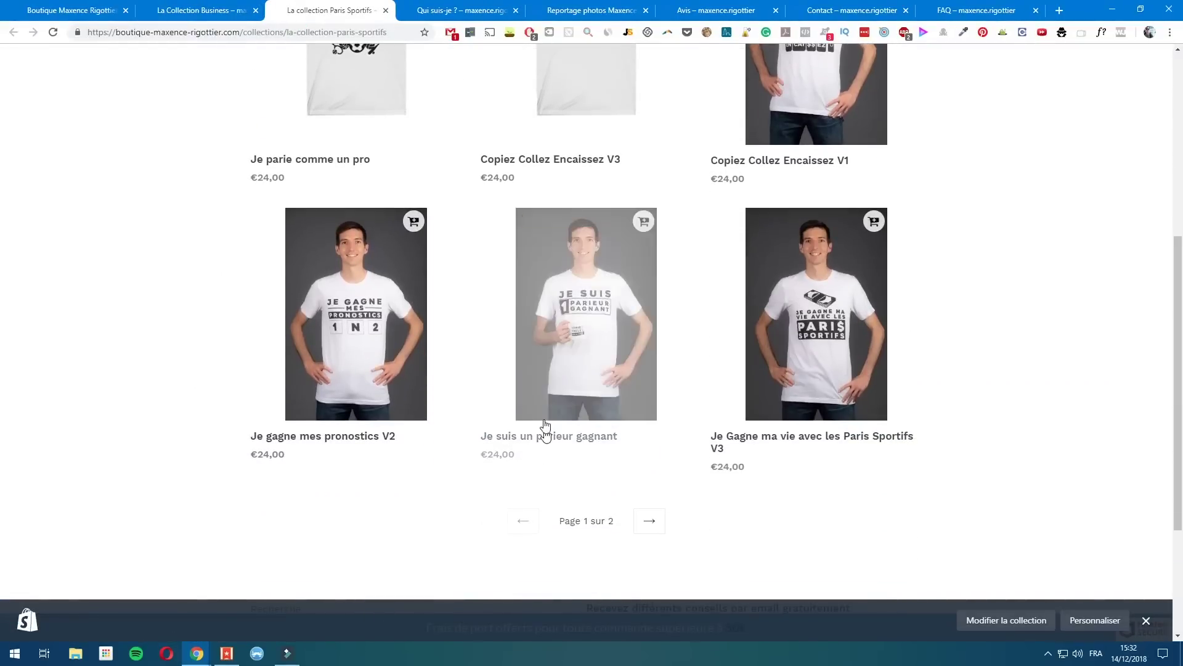
scroll(1018, 424, "up", 1)
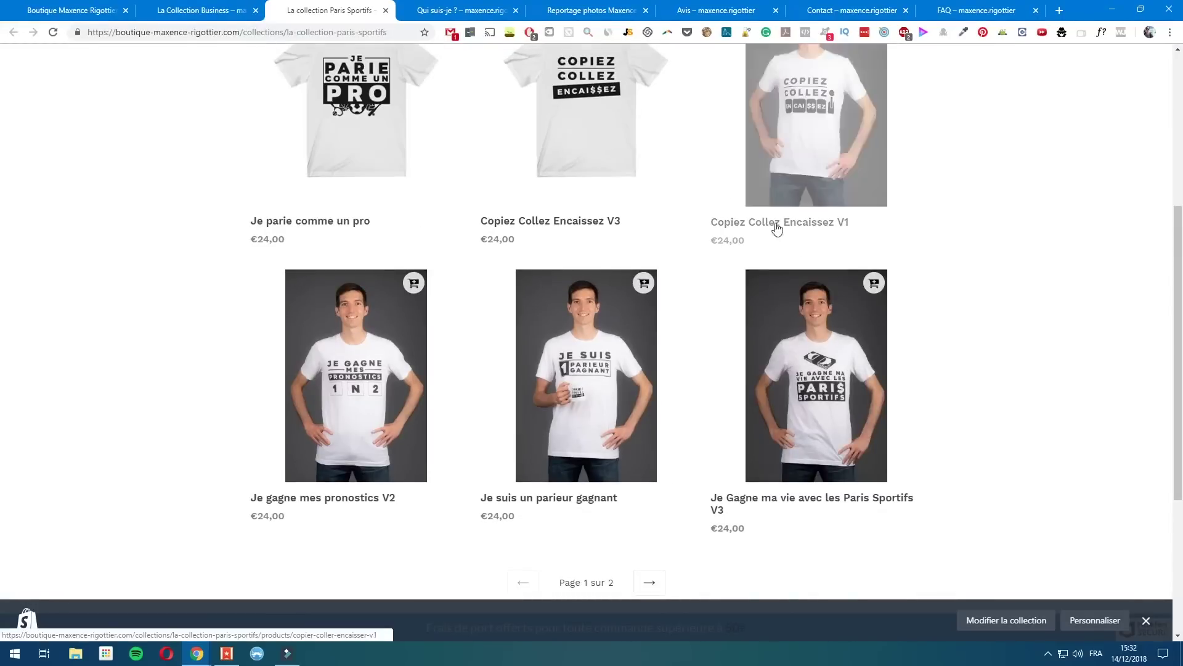
scroll(708, 292, "up", 1)
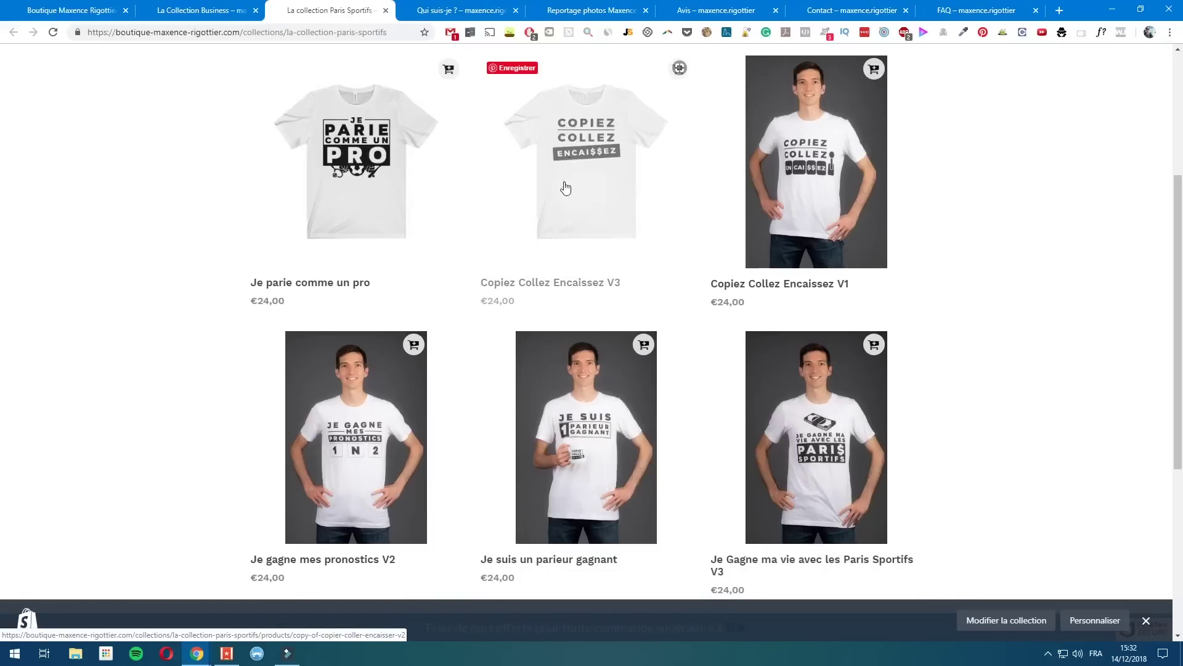
scroll(455, 318, "up", 2)
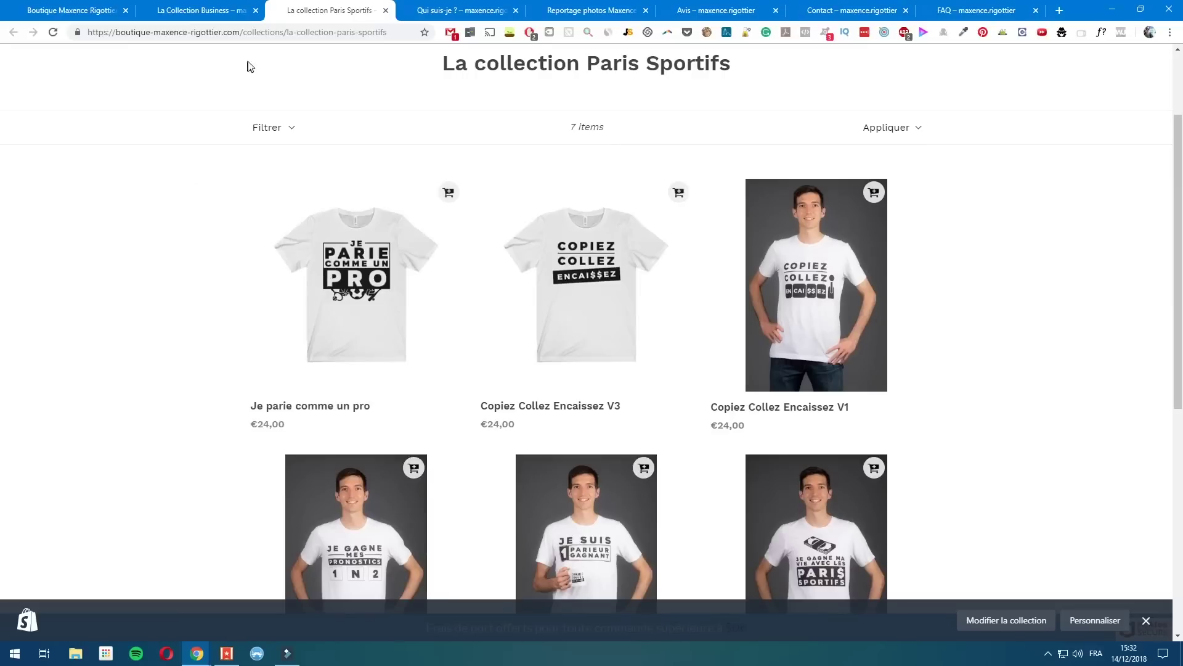
left_click(385, 11)
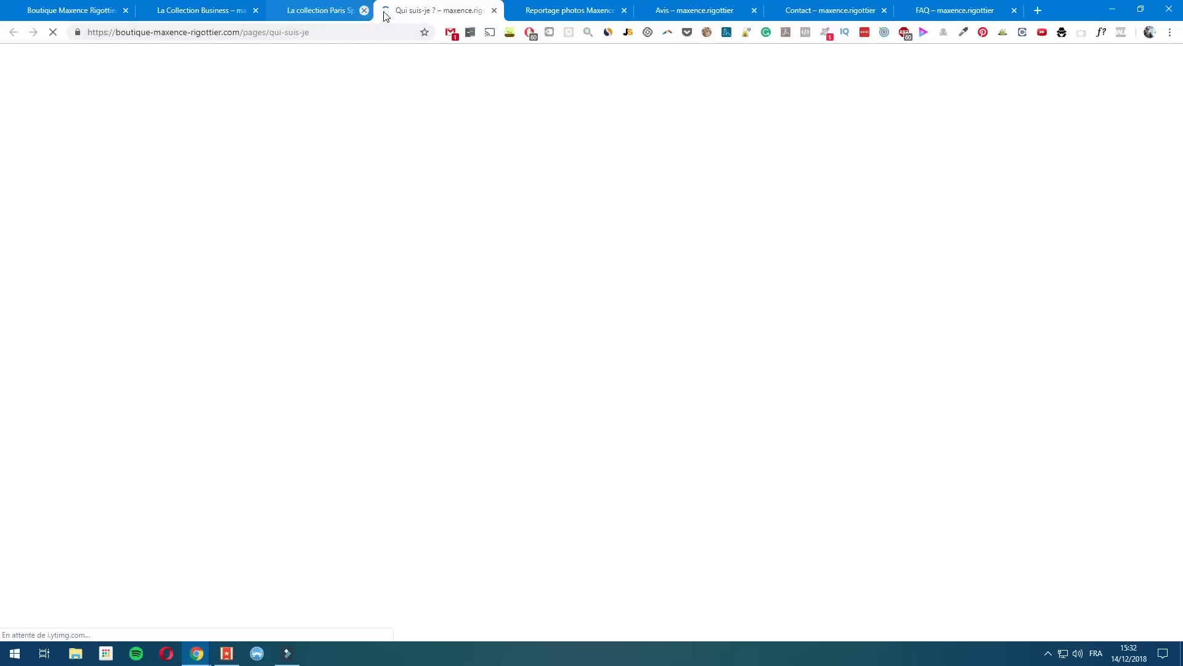
Return to the Business collection and open the On veut du Cash V4 T-shirt's product page in its own tab.
left_click(219, 10)
scroll(807, 367, "down", 3)
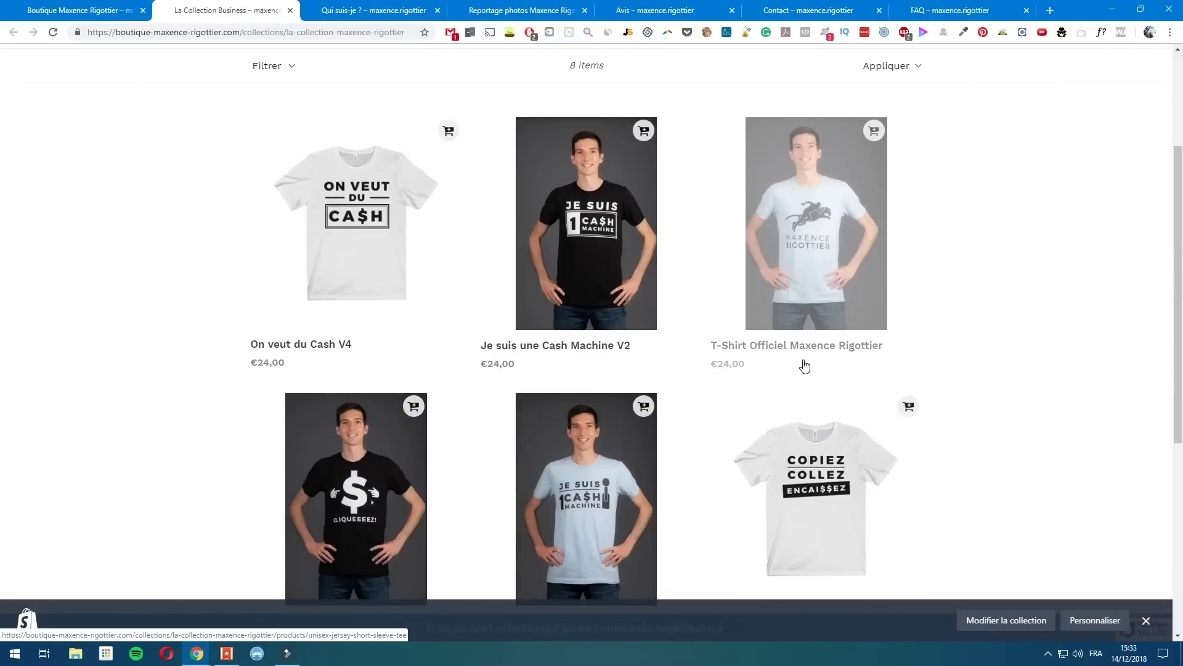
scroll(931, 387, "down", 1)
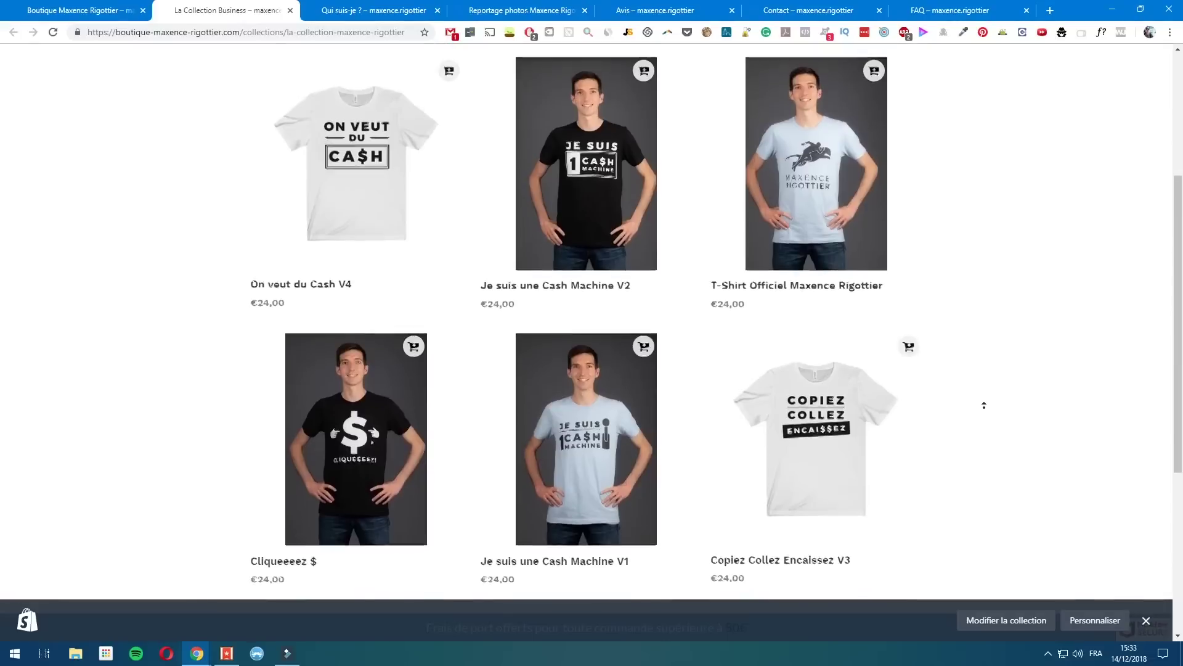
scroll(985, 408, "up", 1)
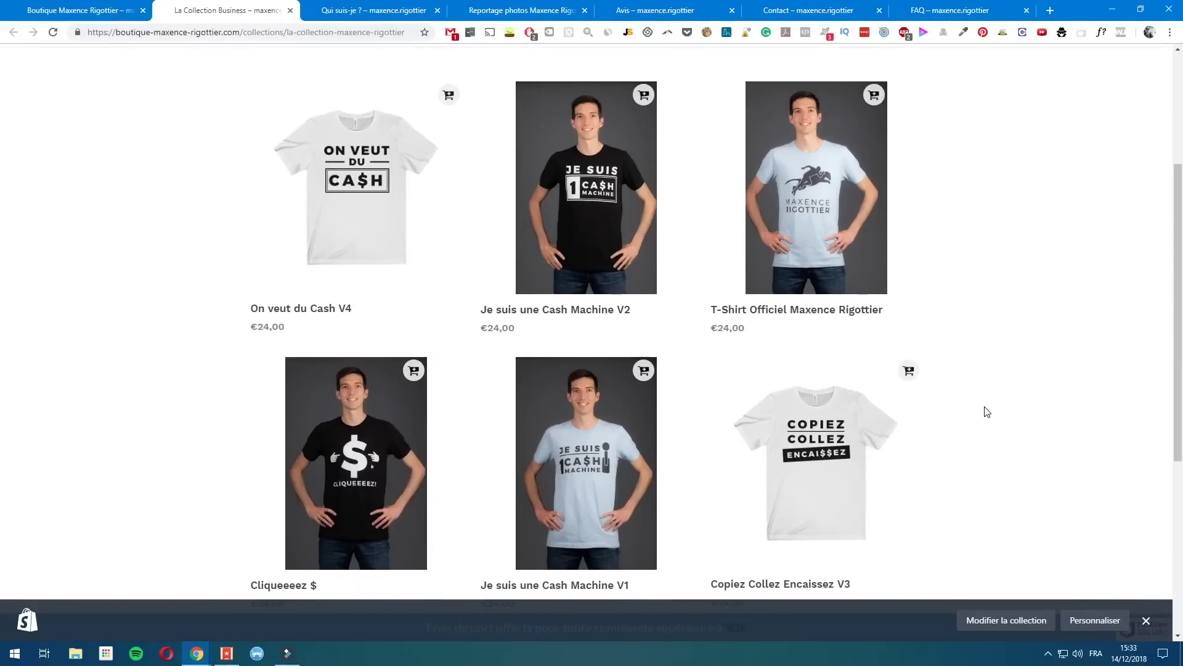
middle_click(397, 256)
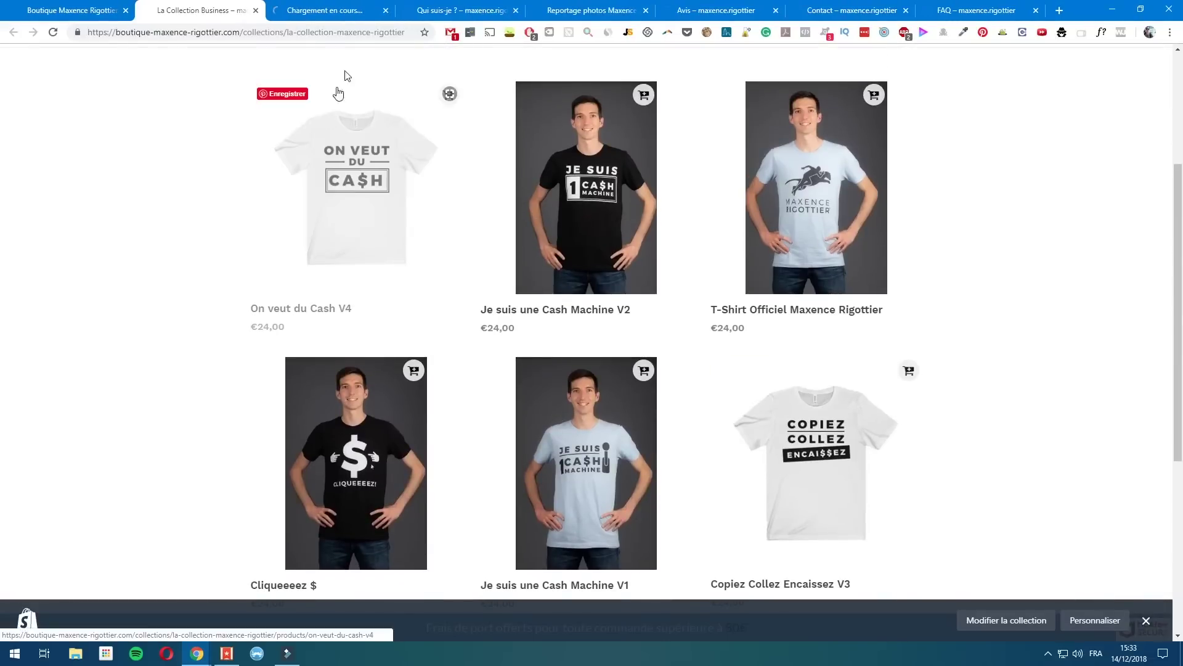
left_click(337, 14)
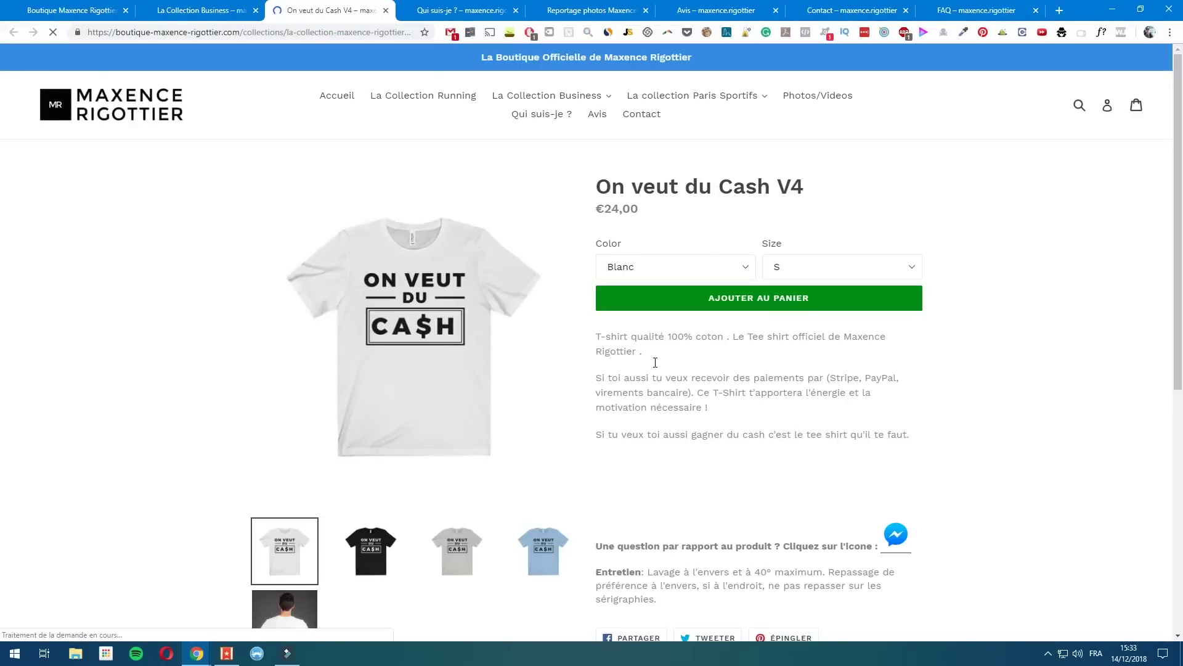
Read the On veut du Cash V4 product description, highlighting the cotton quality and payment motivation passages.
left_click_drag(646, 355, 667, 338)
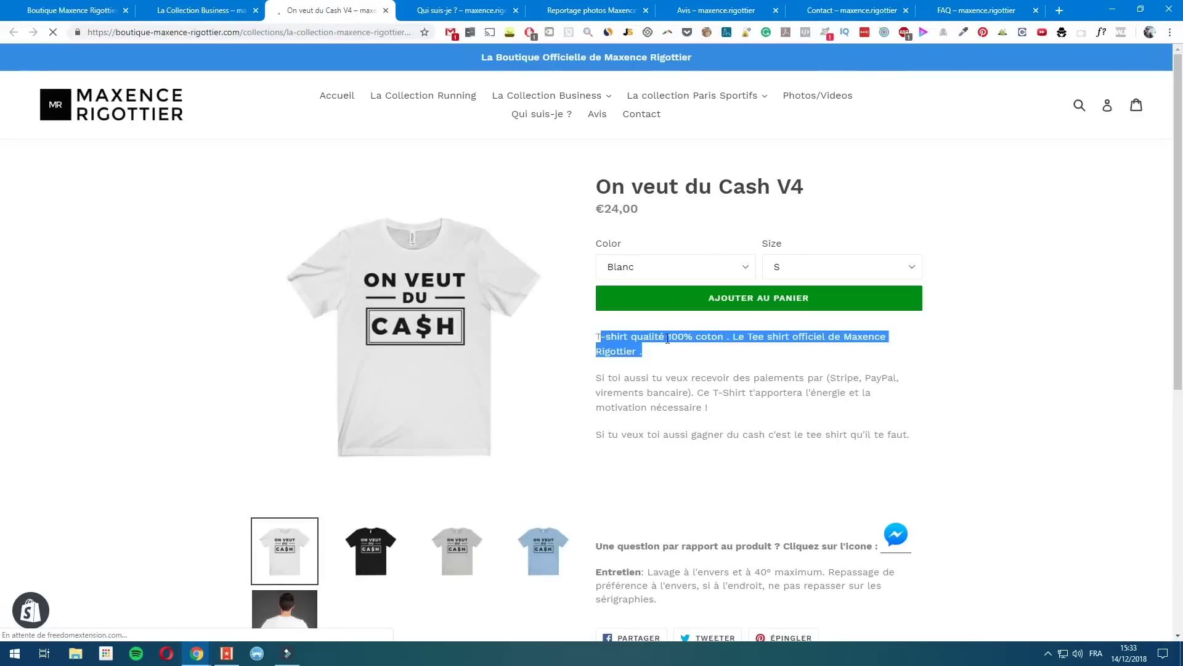
left_click_drag(746, 336, 804, 363)
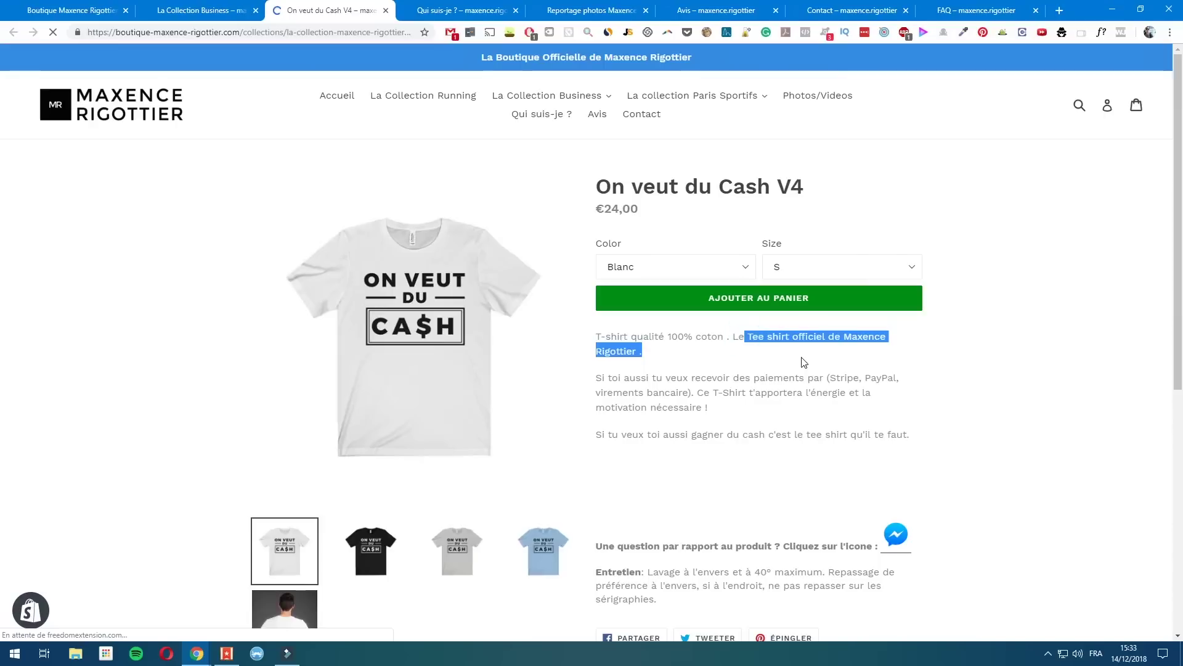
left_click(782, 355)
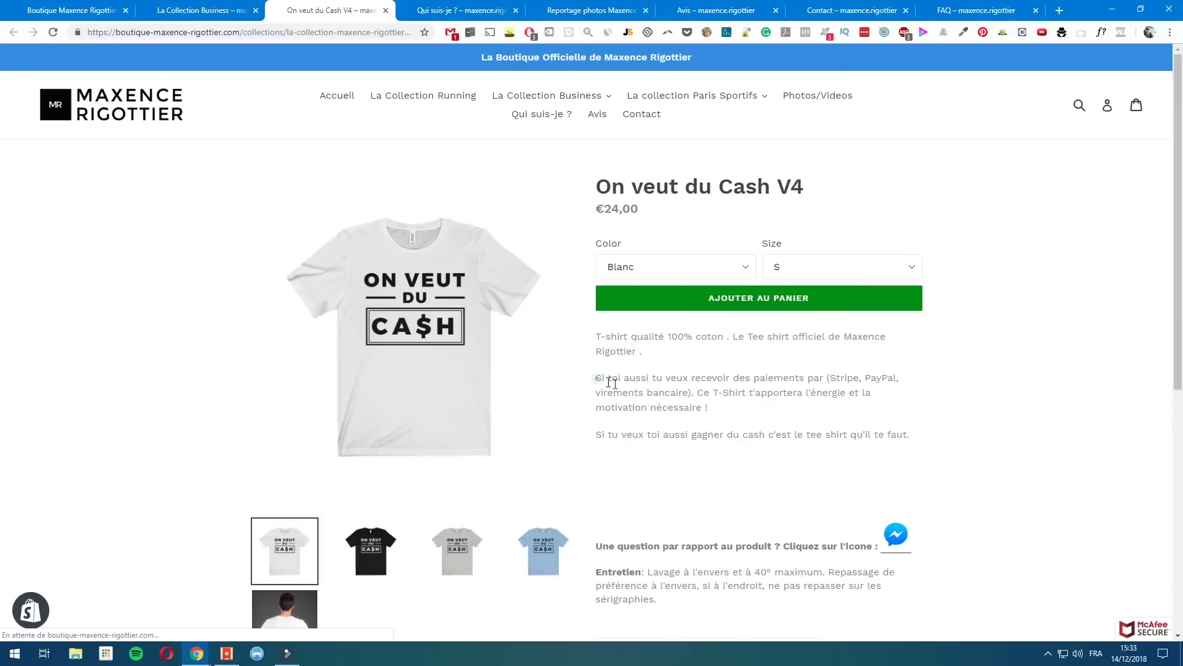
left_click_drag(595, 377, 713, 414)
left_click(710, 412)
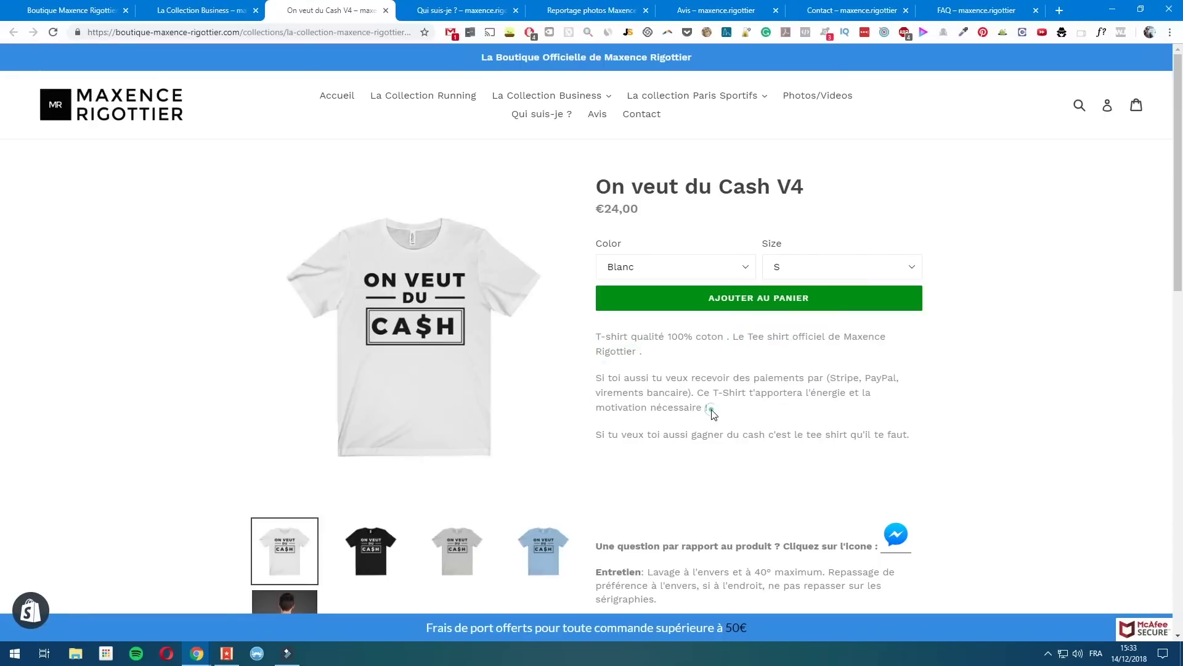
left_click_drag(618, 378, 765, 396)
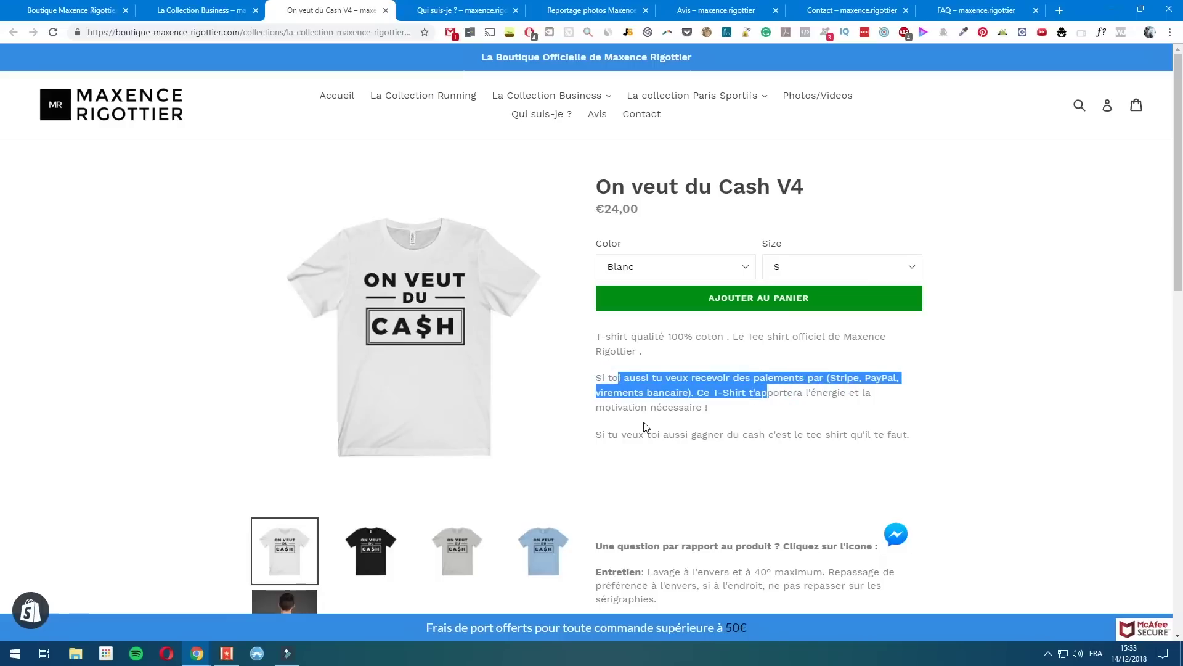
left_click(711, 413)
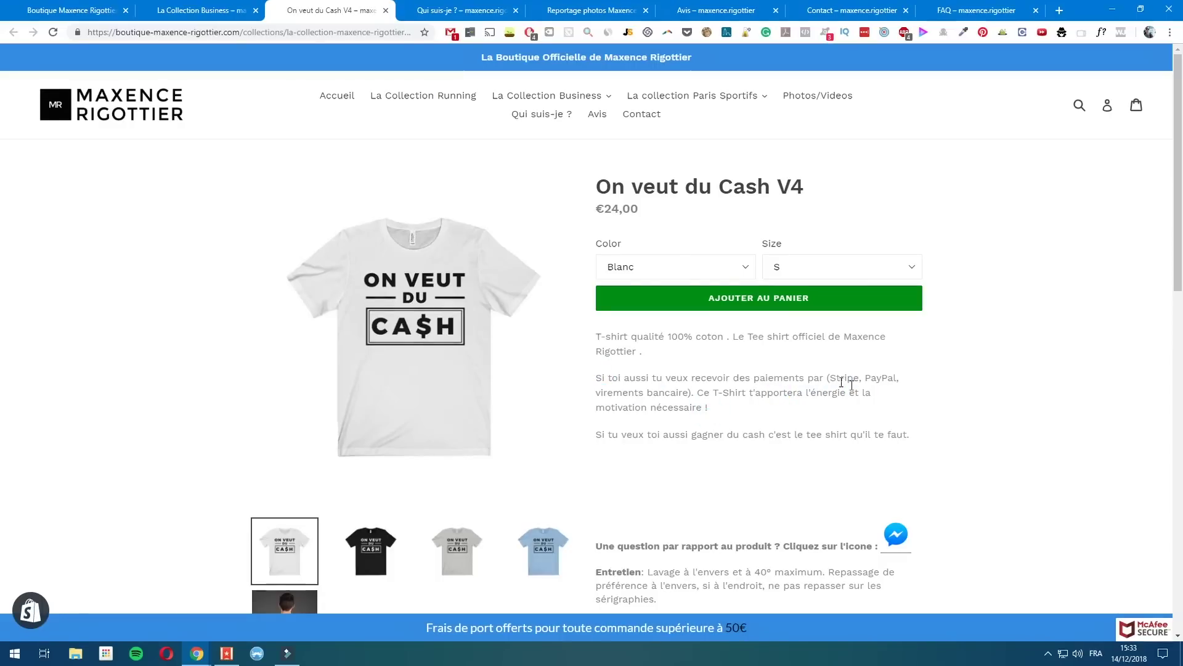
Read the T-shirt description, highlighting the payment motivation paragraph, the gagner du cash sentence and the Entretien washing instructions.
left_click_drag(827, 377, 845, 381)
left_click_drag(741, 417, 593, 381)
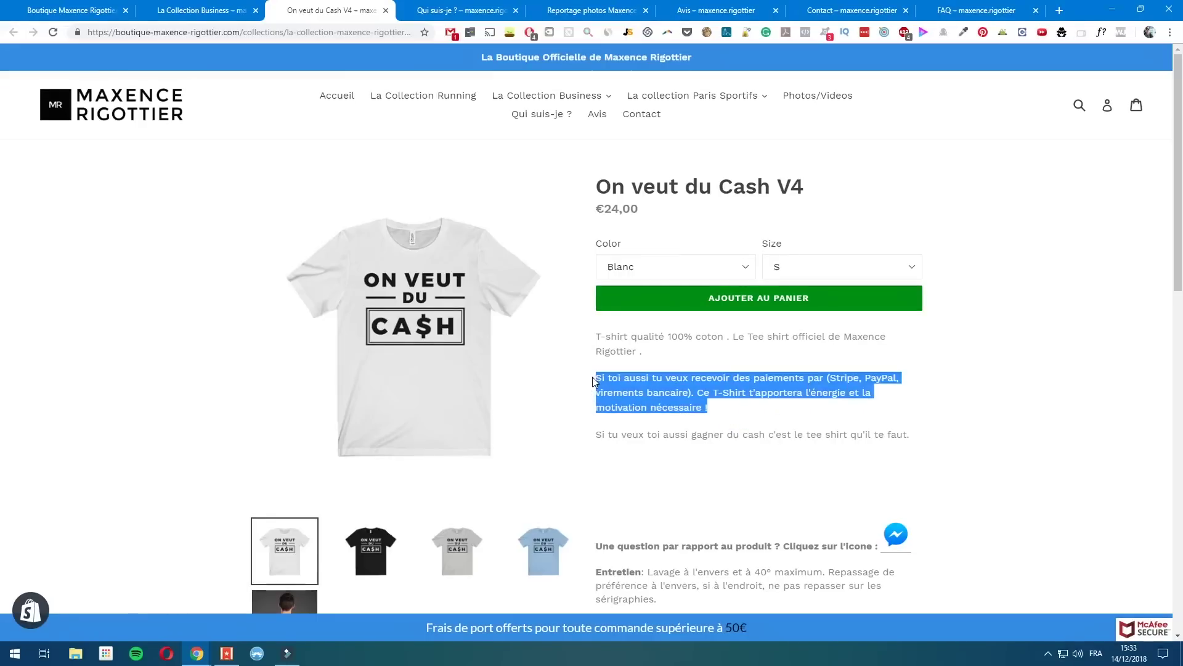
left_click(713, 412)
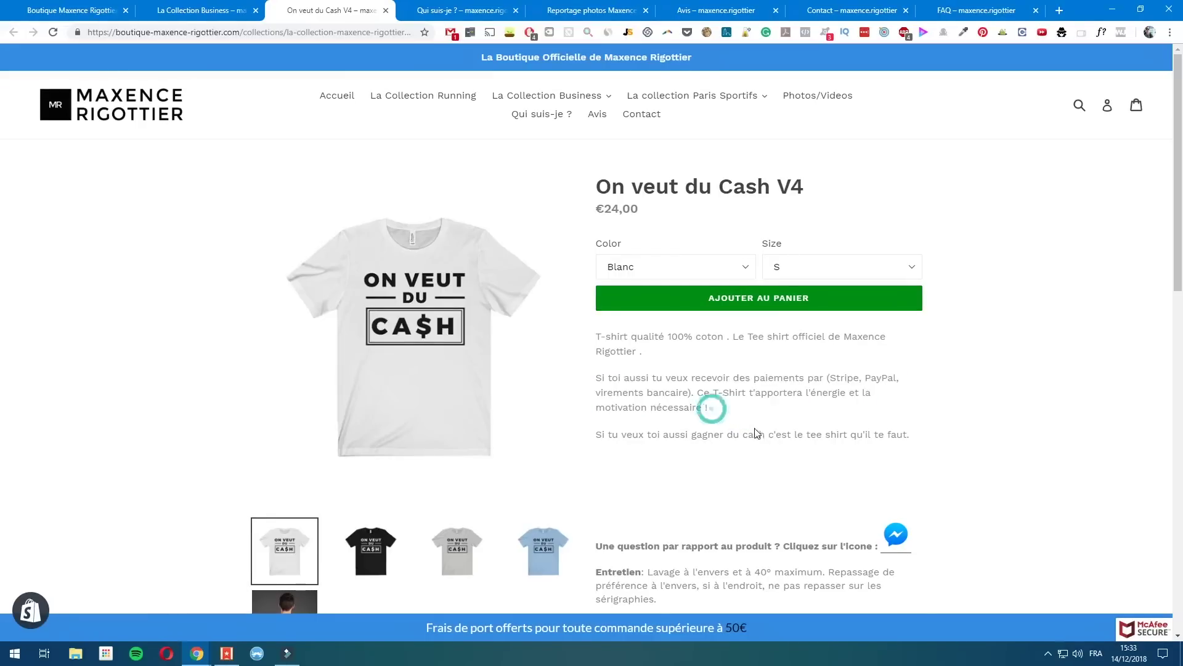
scroll(758, 432, "down", 1)
left_click_drag(614, 376, 762, 383)
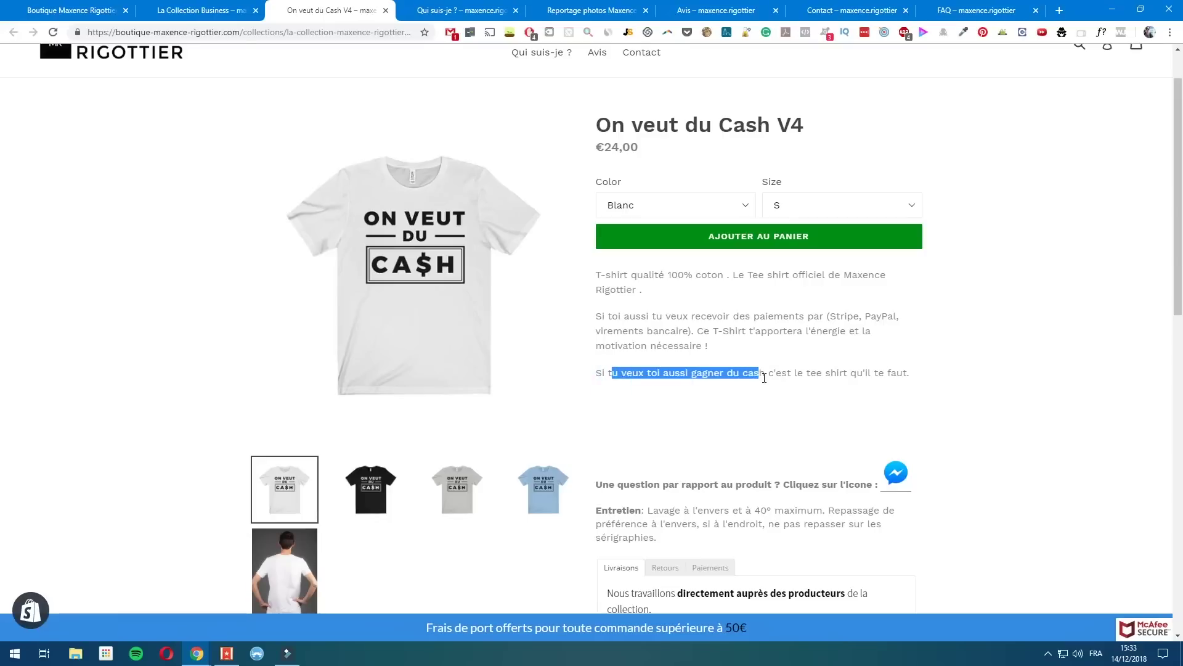
scroll(747, 390, "down", 1)
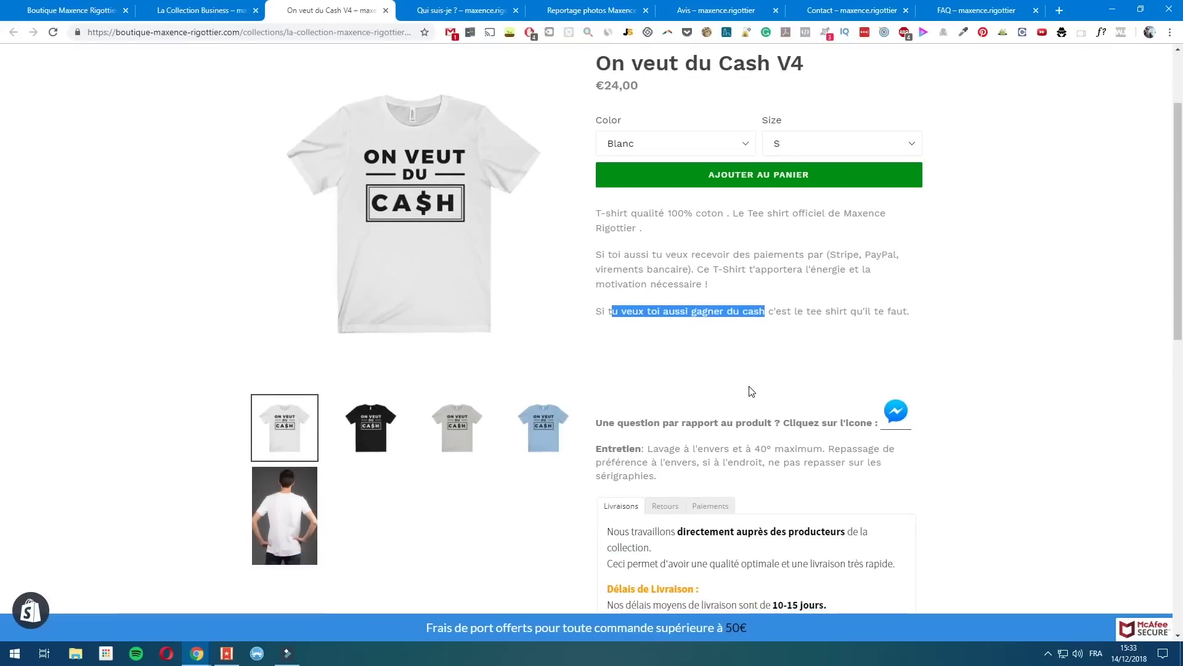
left_click(707, 363)
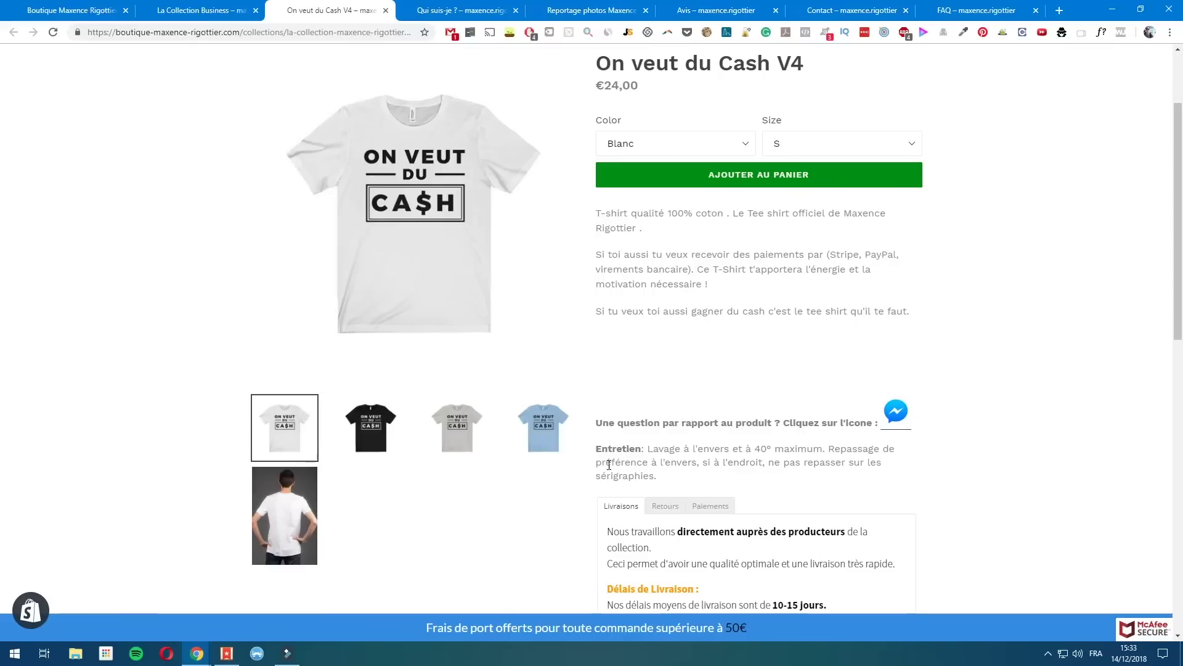
left_click_drag(647, 449, 808, 486)
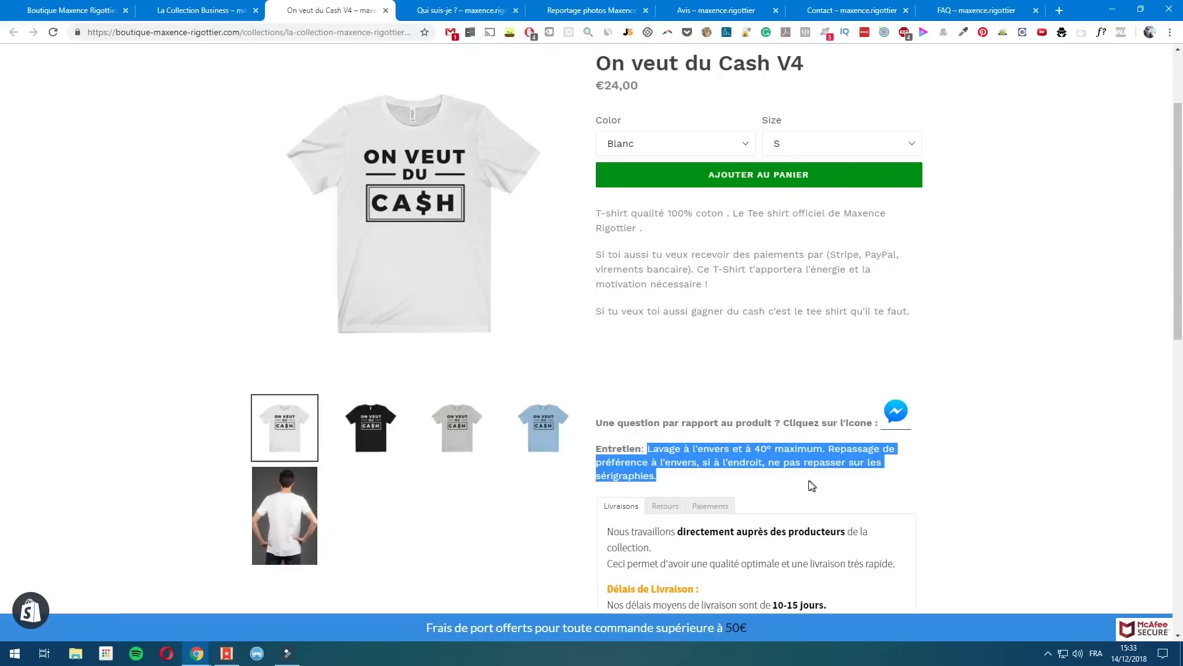
left_click(794, 488)
Read the product page's Livraisons, Retours and Paiements information and return to the Livraisons details.
scroll(801, 487, "down", 5)
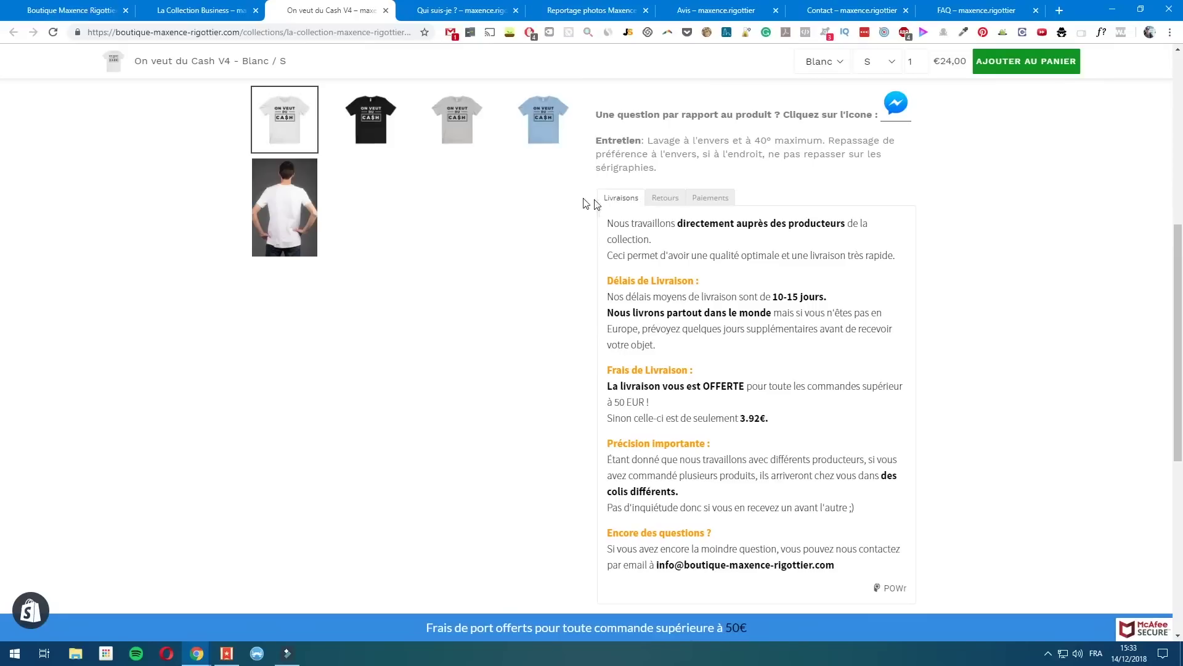
scroll(711, 472, "down", 1)
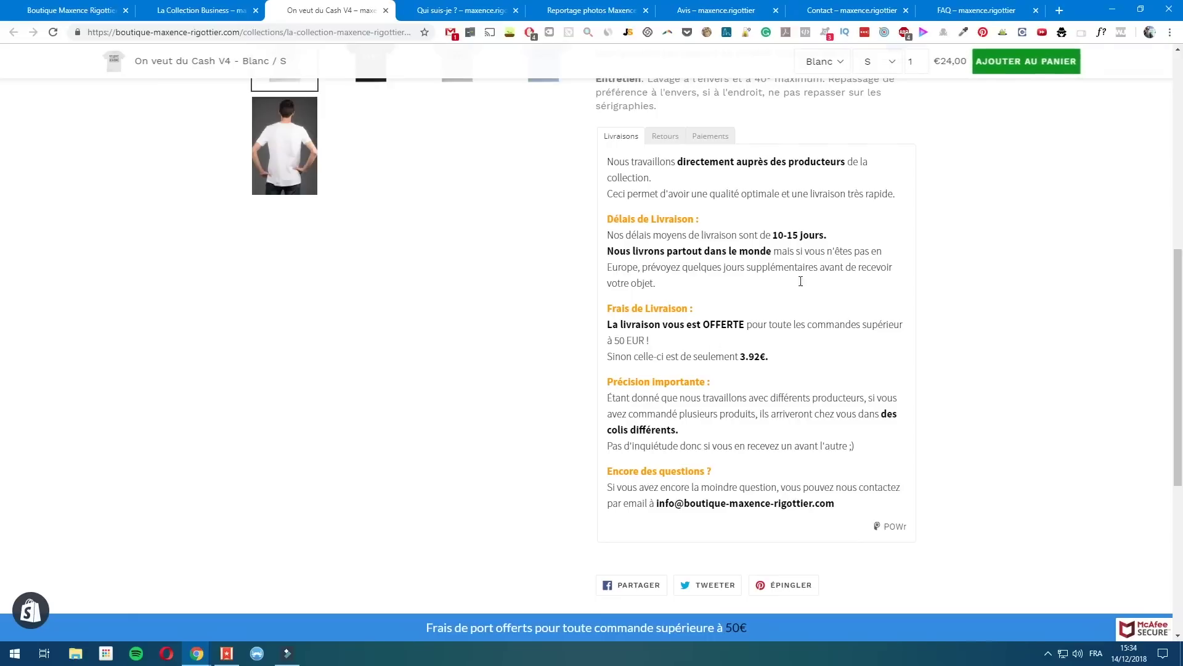
left_click(661, 140)
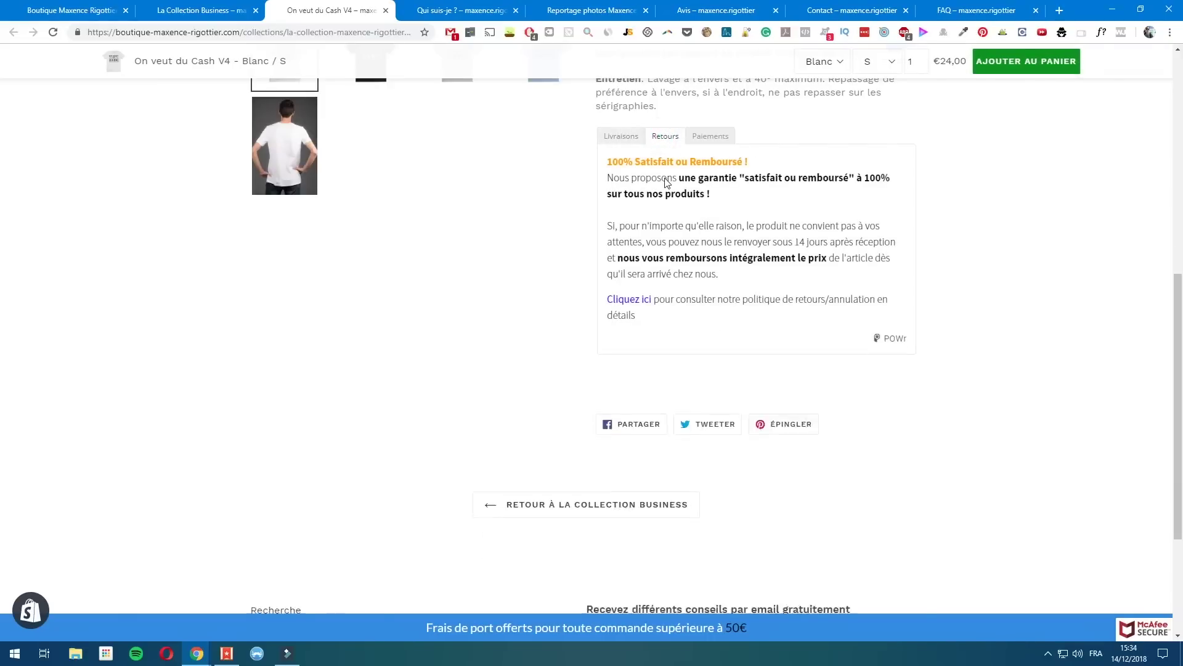
left_click(700, 138)
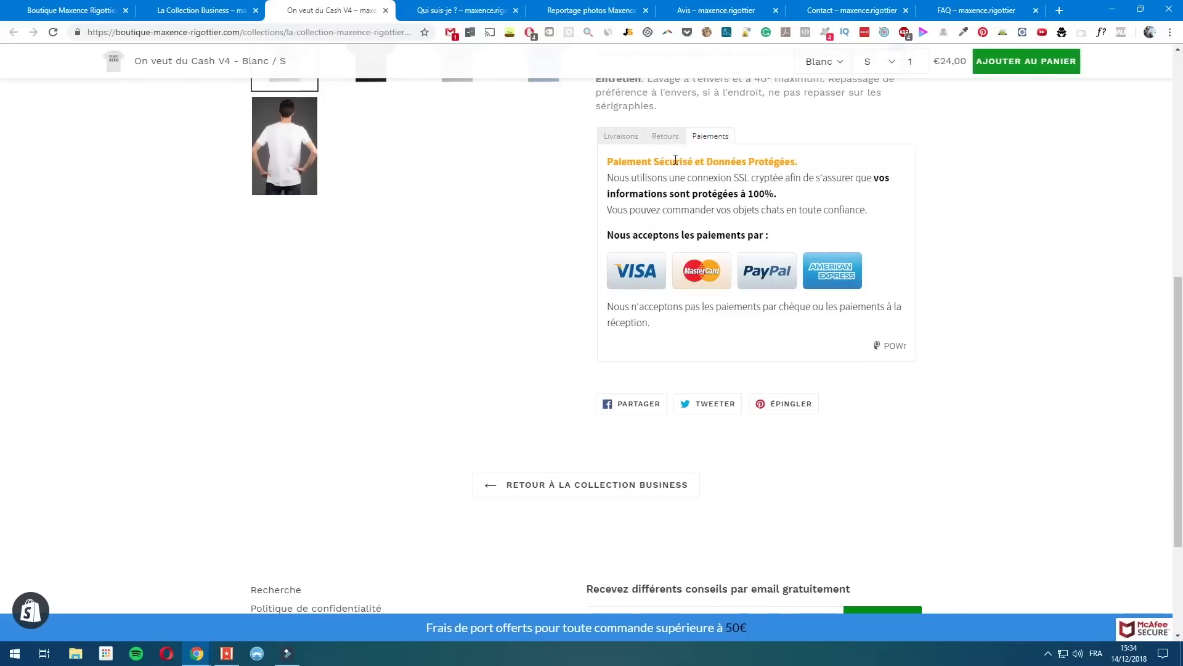
left_click(623, 138)
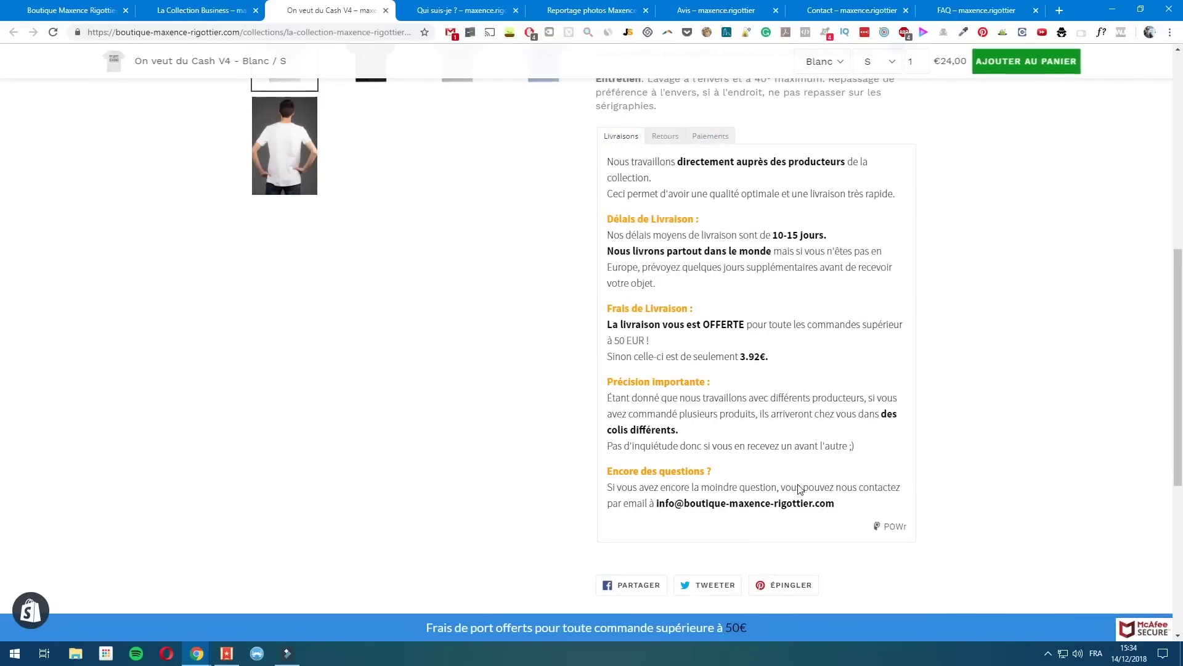
scroll(763, 479, "up", 4)
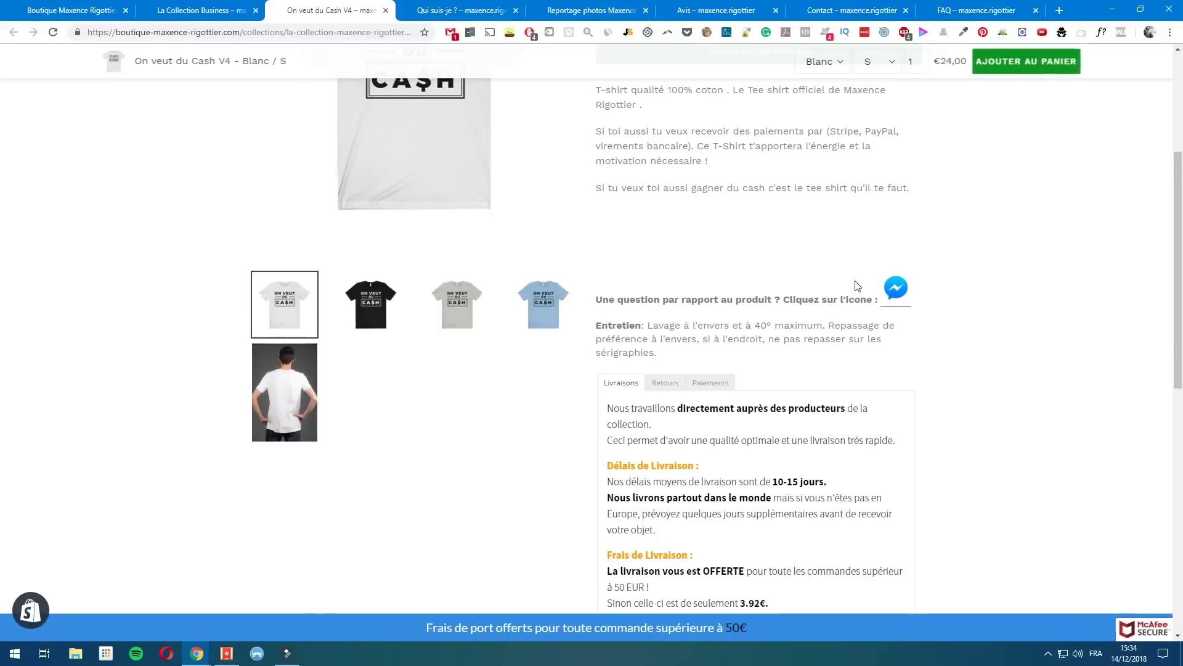
Examine the sticky add-to-cart bar's product name, variant options and purchase button along the product page down to its footer.
scroll(667, 367, "down", 4)
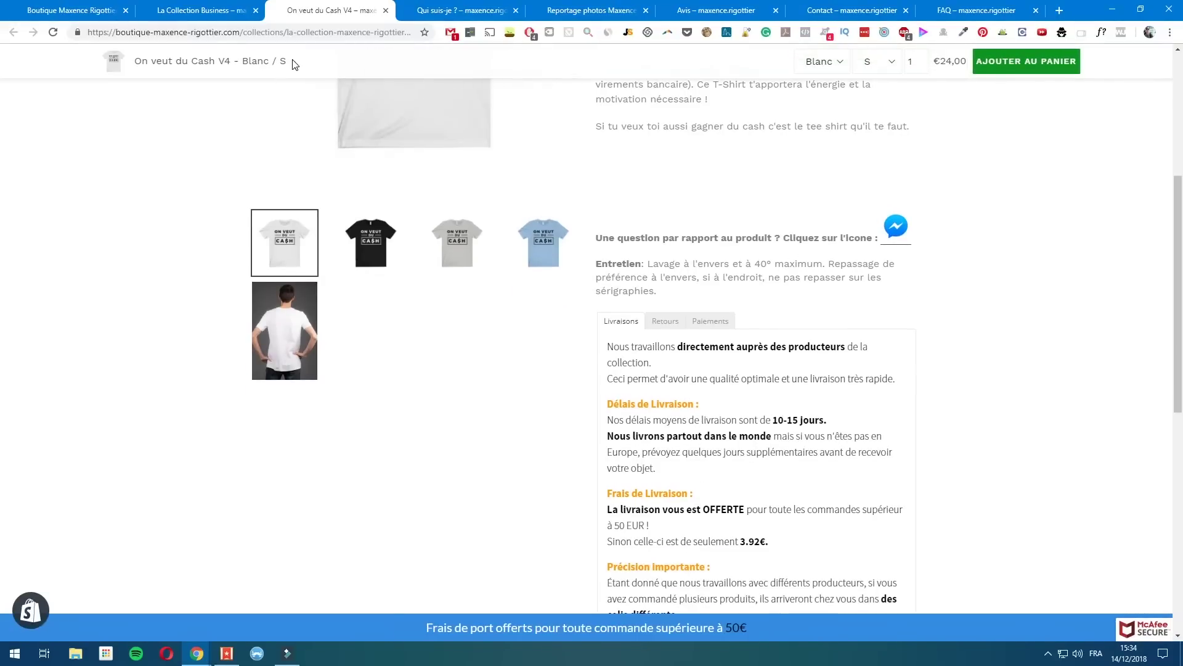
scroll(853, 343, "down", 6)
scroll(966, 435, "up", 12)
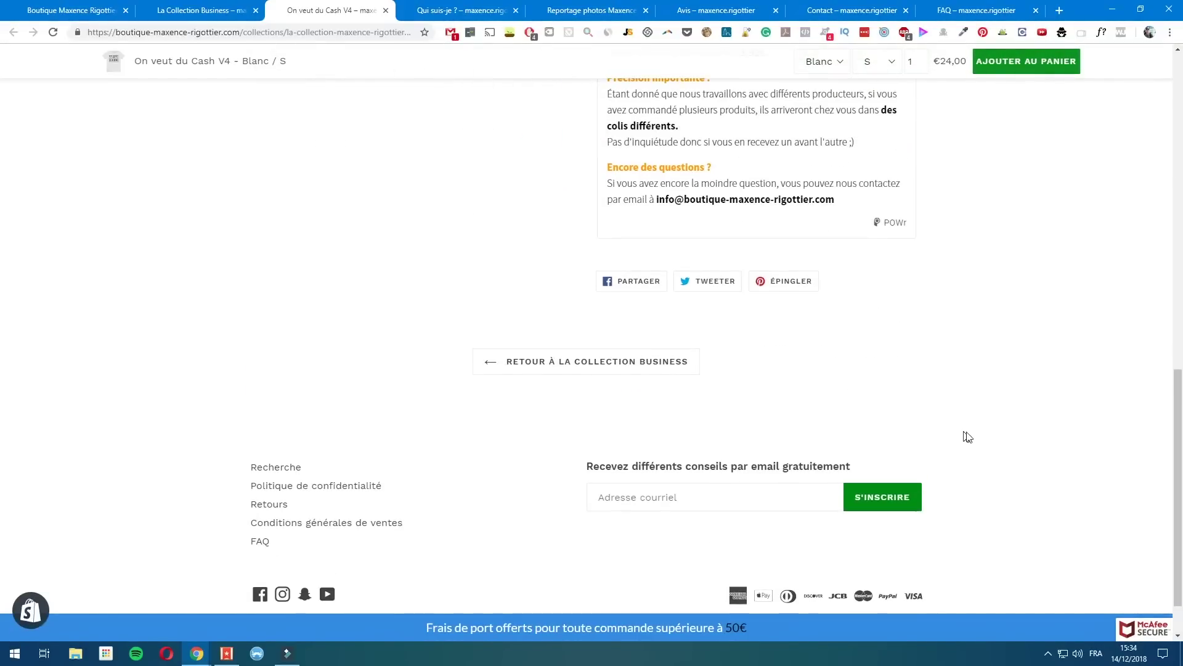
scroll(963, 440, "down", 12)
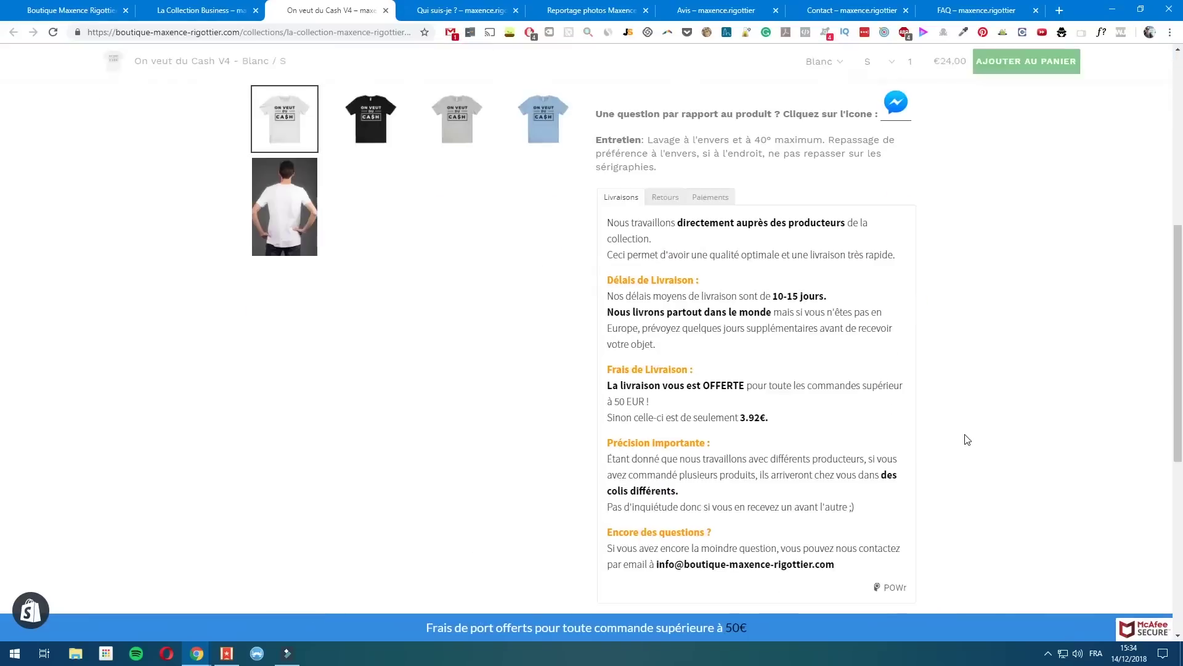
left_click(651, 62)
left_click(370, 127)
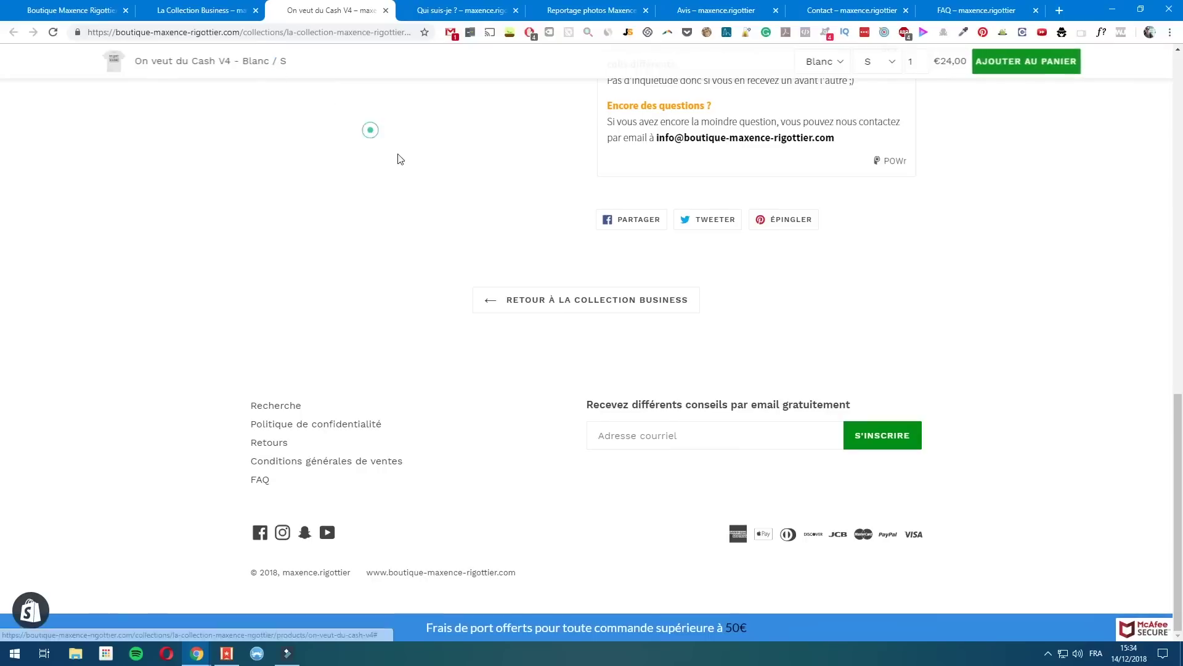
scroll(531, 372, "up", 12)
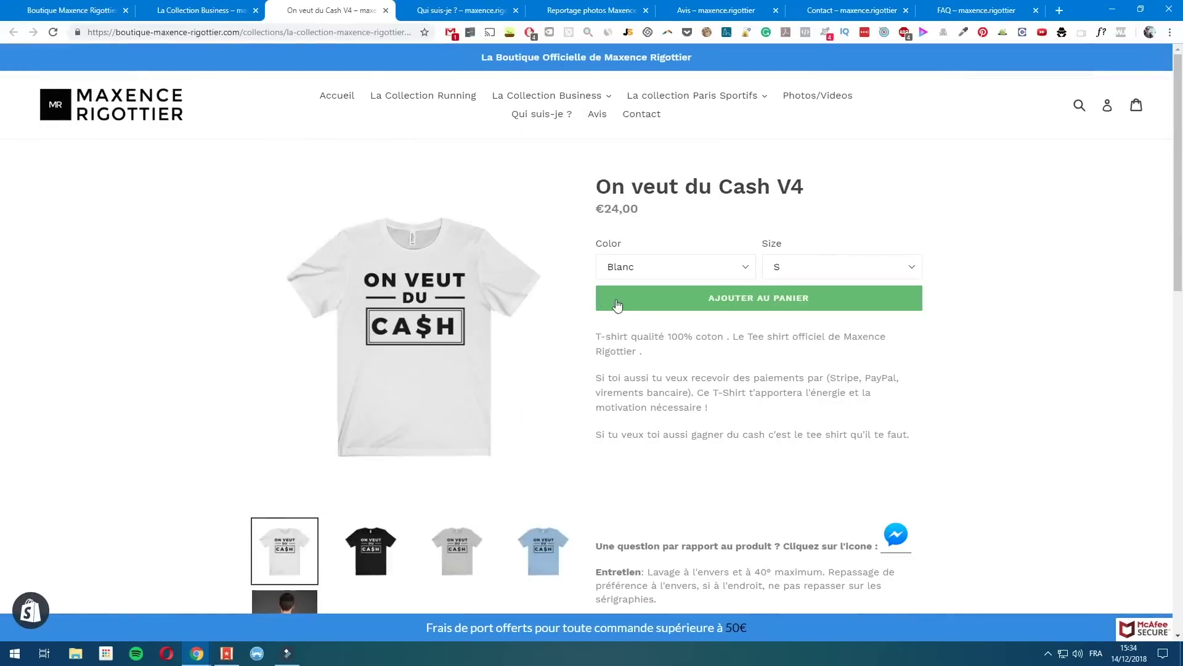
scroll(619, 300, "down", 13)
scroll(948, 377, "up", 3)
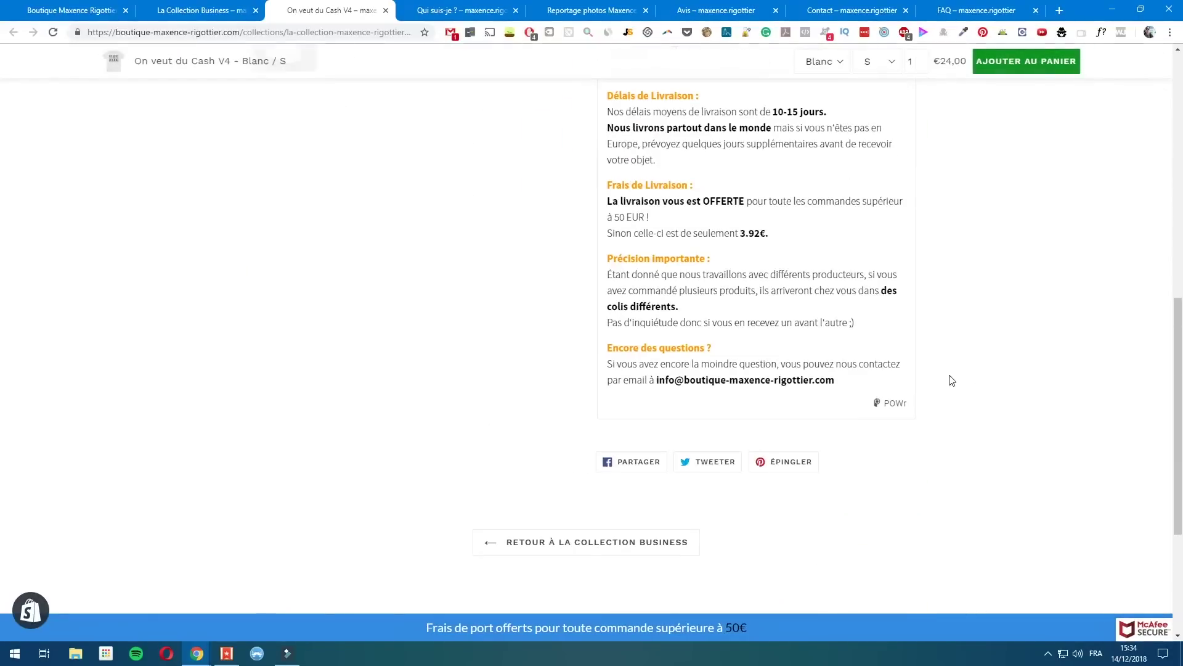
scroll(846, 391, "up", 5)
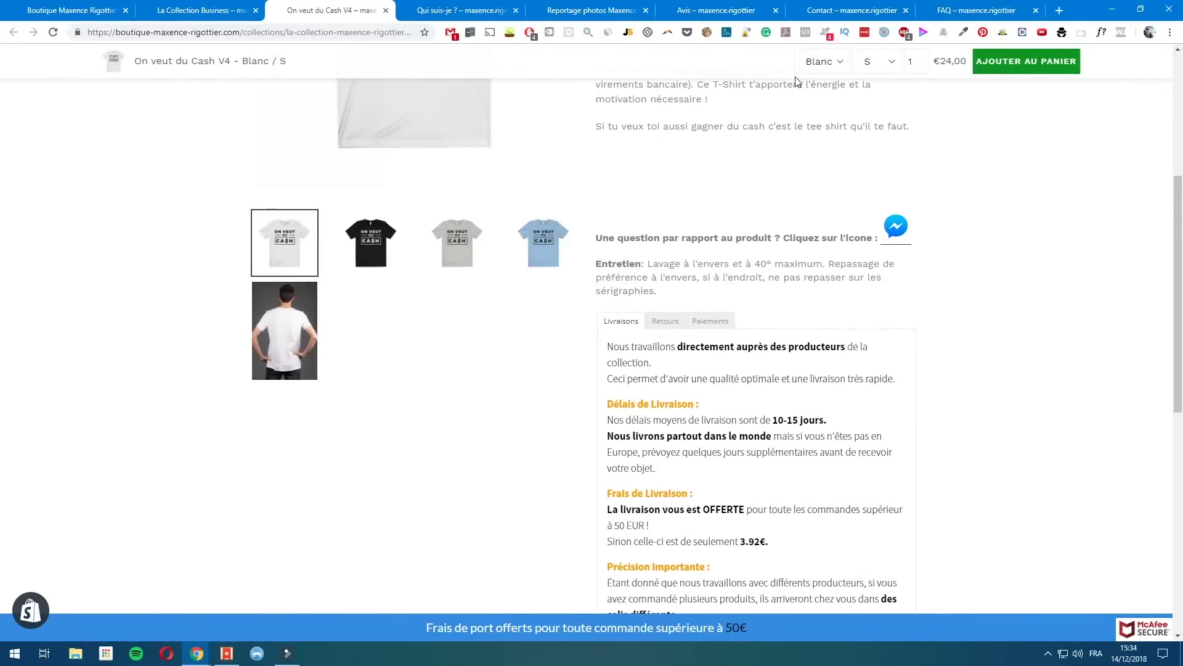
scroll(797, 80, "down", 6)
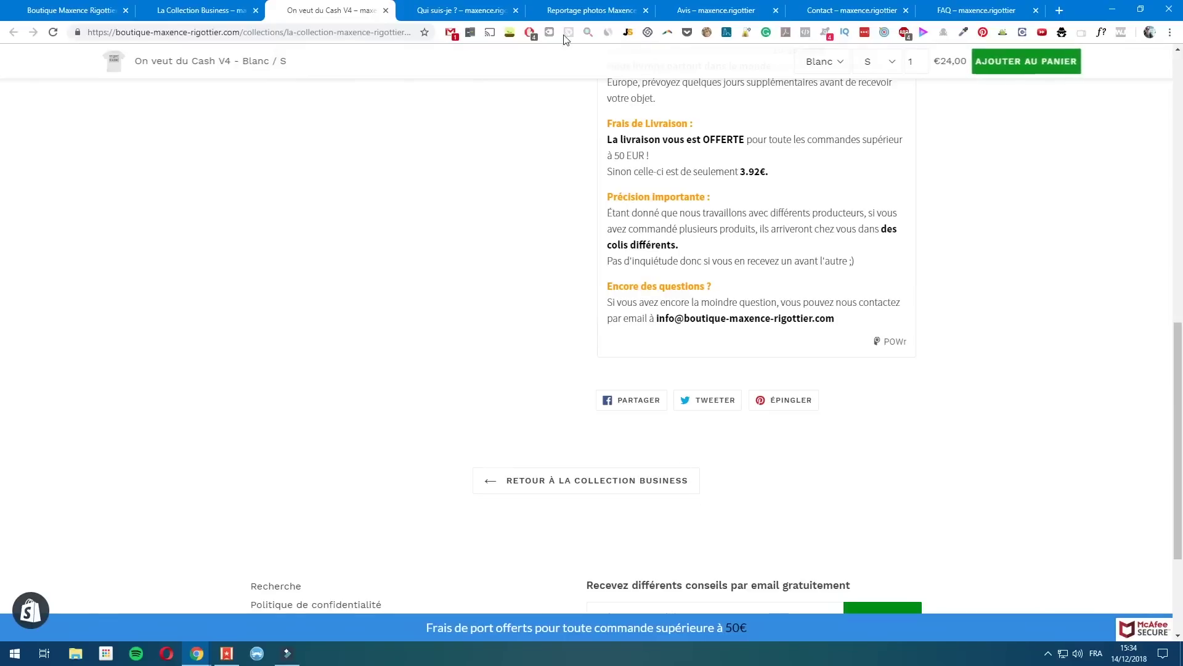
scroll(1034, 215, "down", 3)
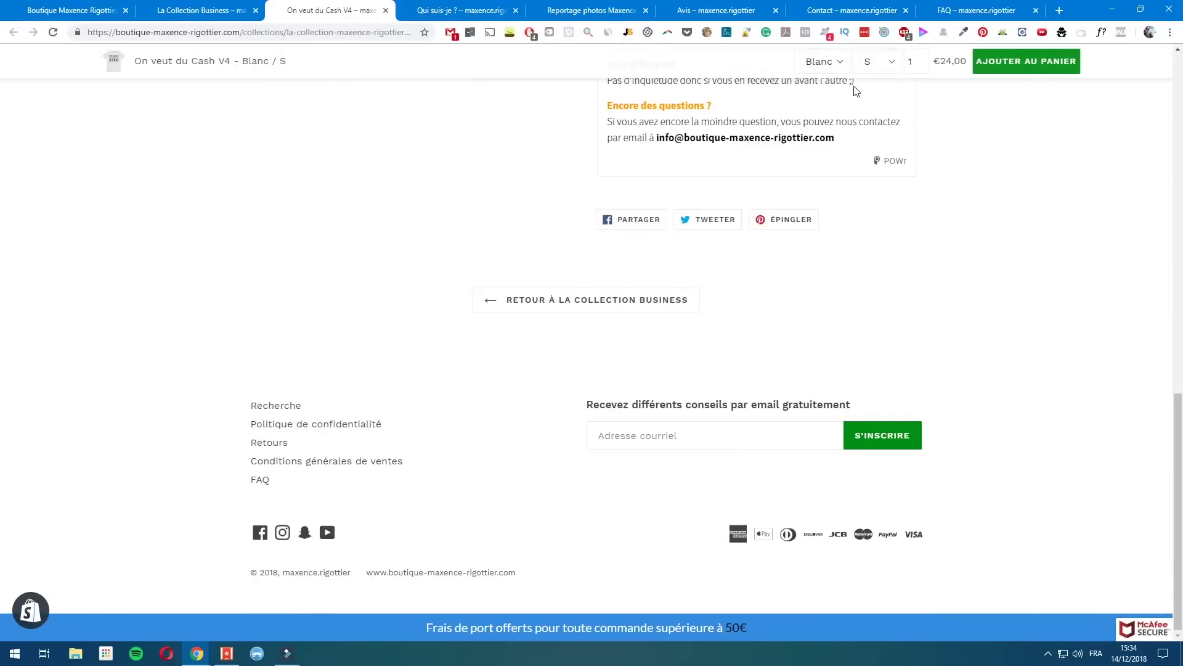
Switch the T-shirt's colour to Noir and finally to Bleu in the sticky add-to-cart bar, checking the main product photo.
left_click(825, 62)
left_click(802, 103)
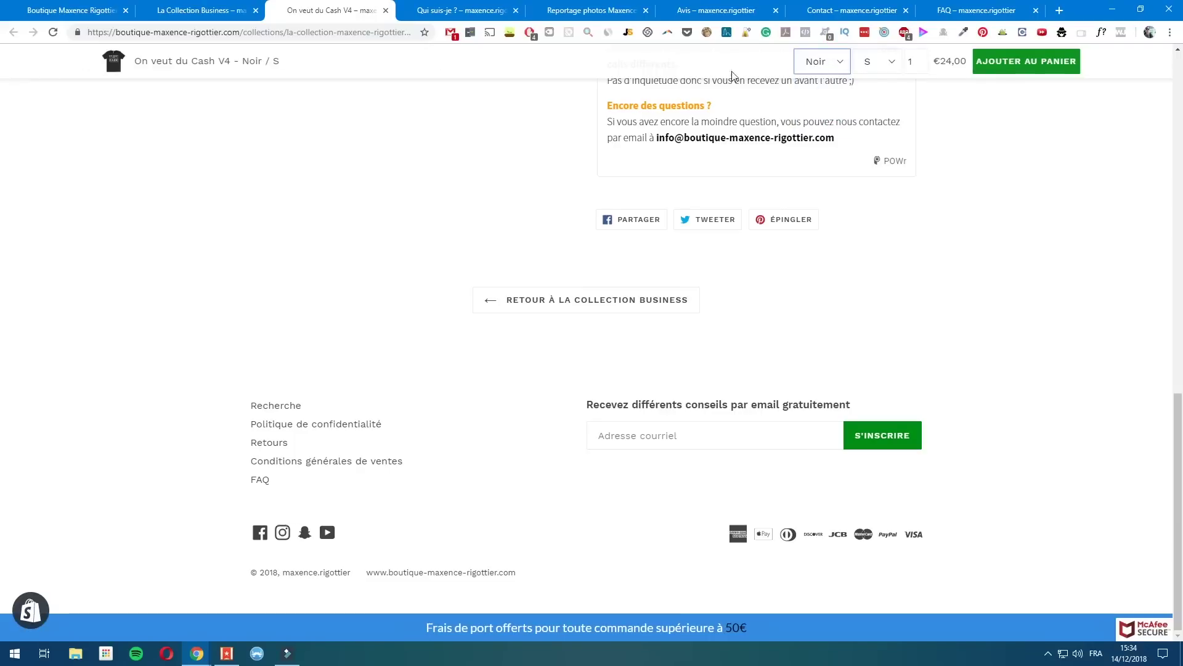
left_click(804, 61)
left_click(815, 117)
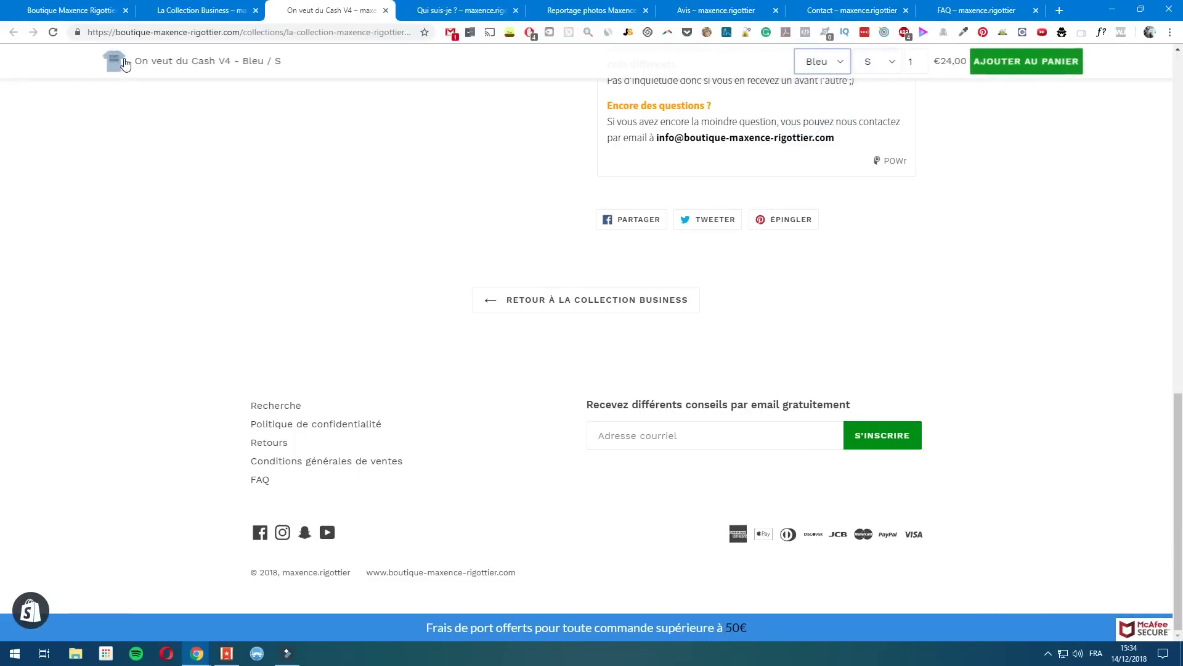
scroll(1025, 240, "up", 10)
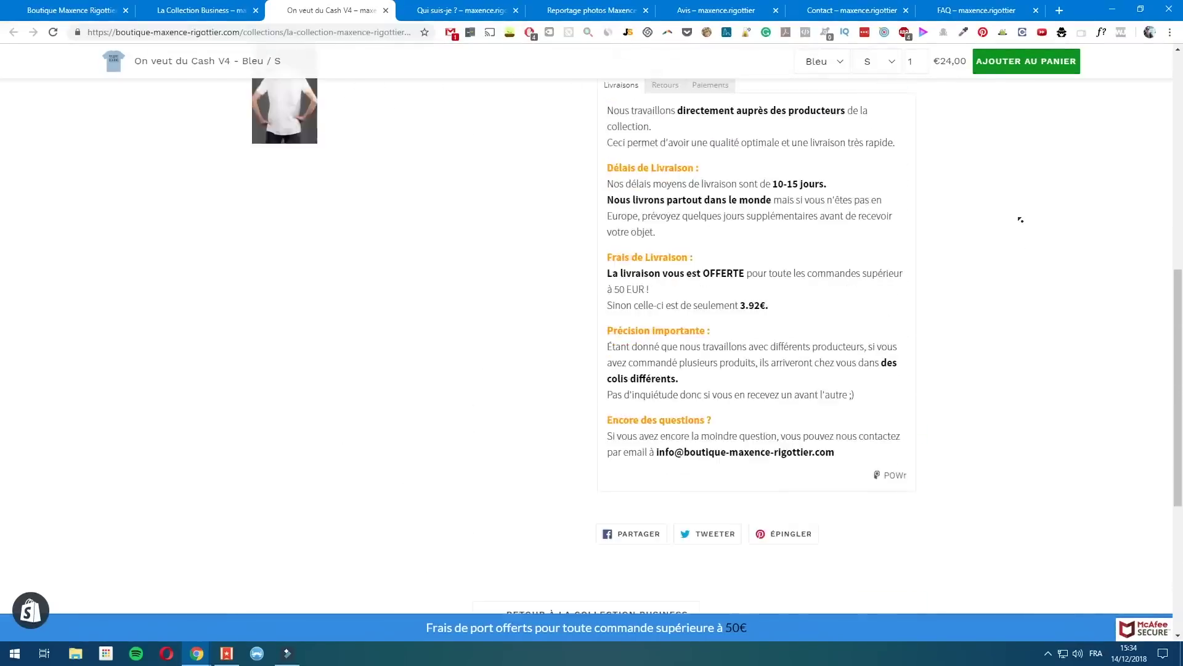
scroll(1011, 233, "up", 2)
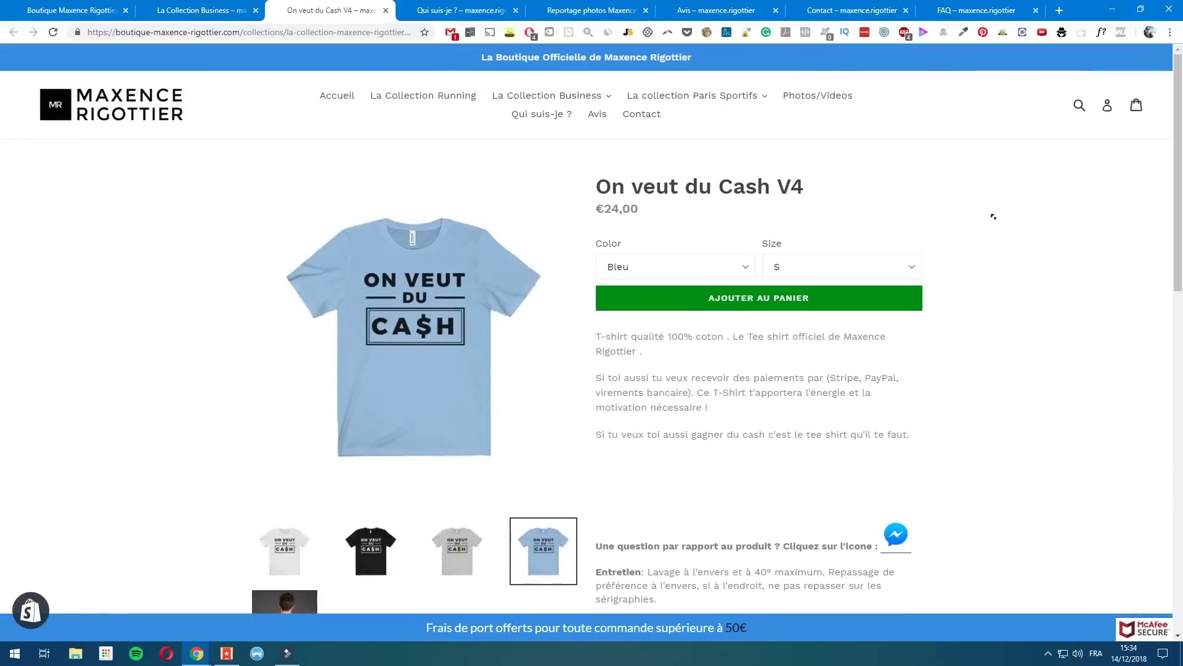
Close the T-shirt and La Collection Business tabs, then read the Qui suis-je ? biography from the childhood section to the marathon section.
left_click(385, 10)
left_click(343, 10)
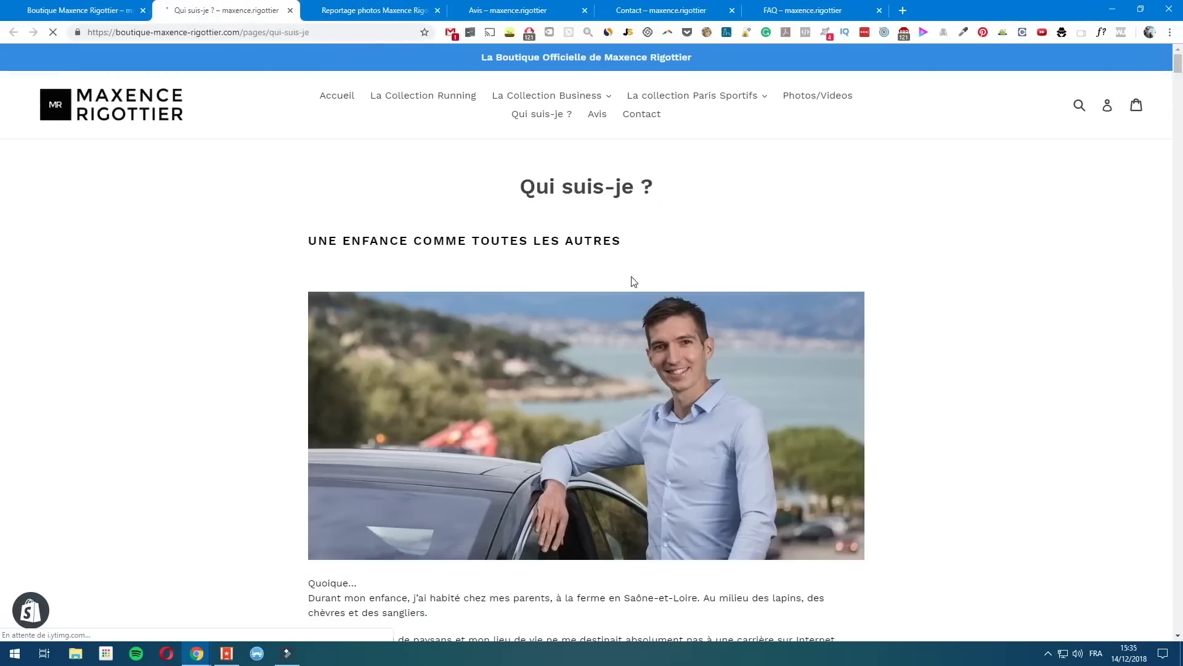
scroll(633, 282, "down", 8)
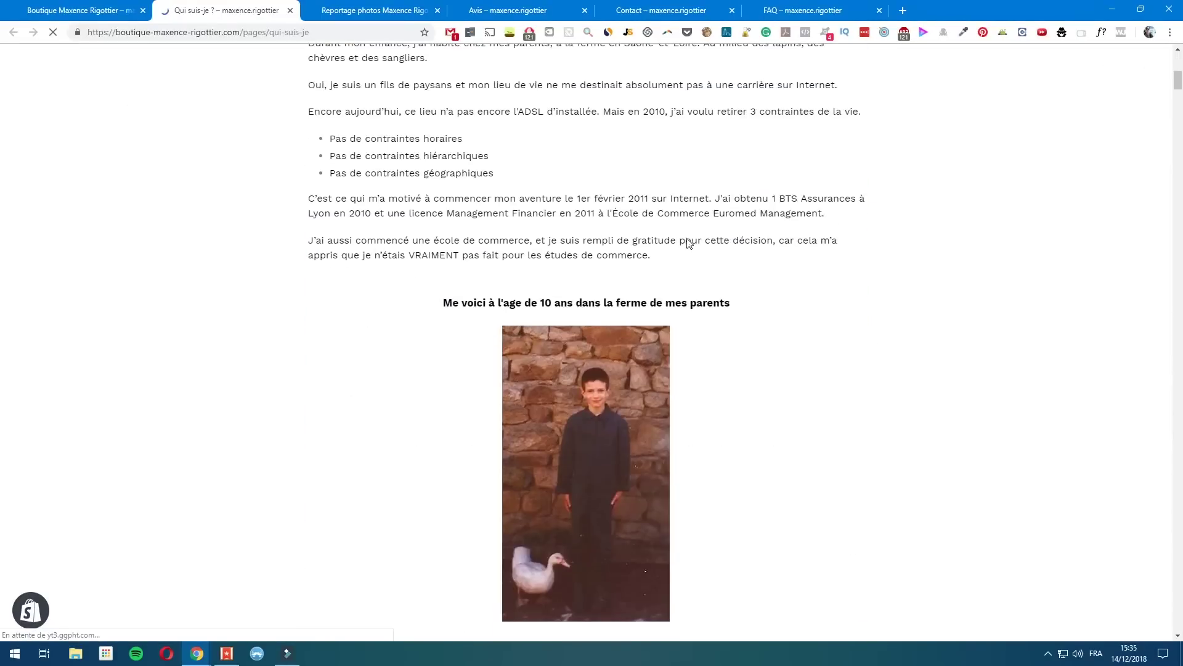
scroll(834, 333, "down", 20)
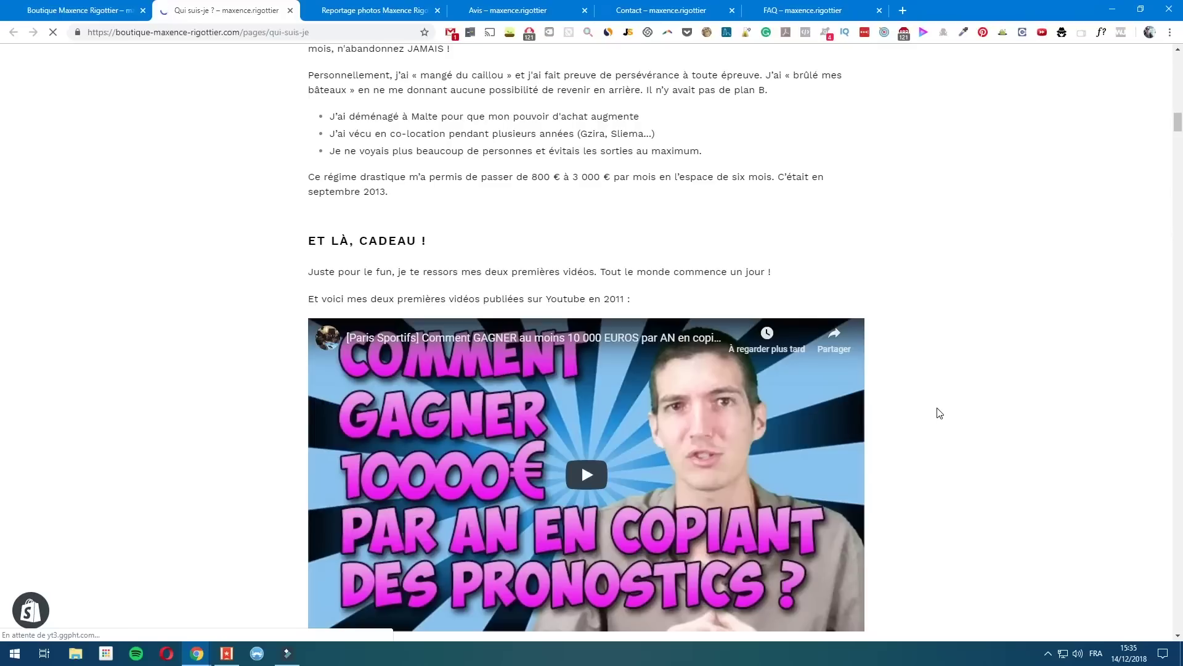
scroll(1025, 233, "down", 8)
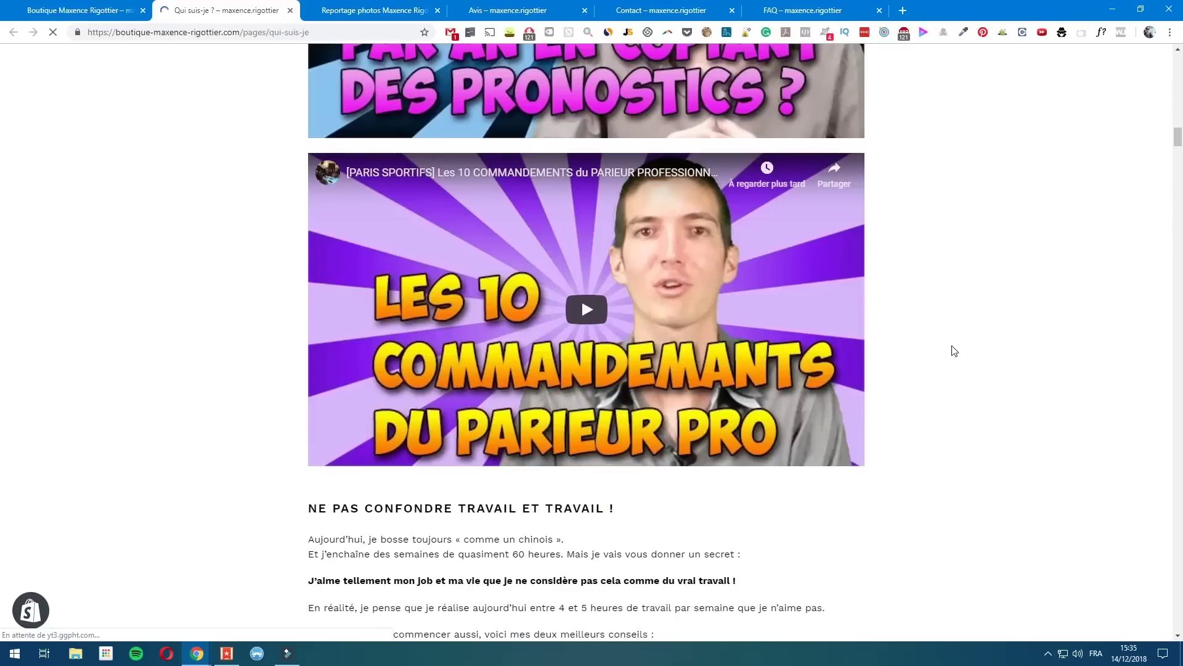
scroll(954, 350, "down", 9)
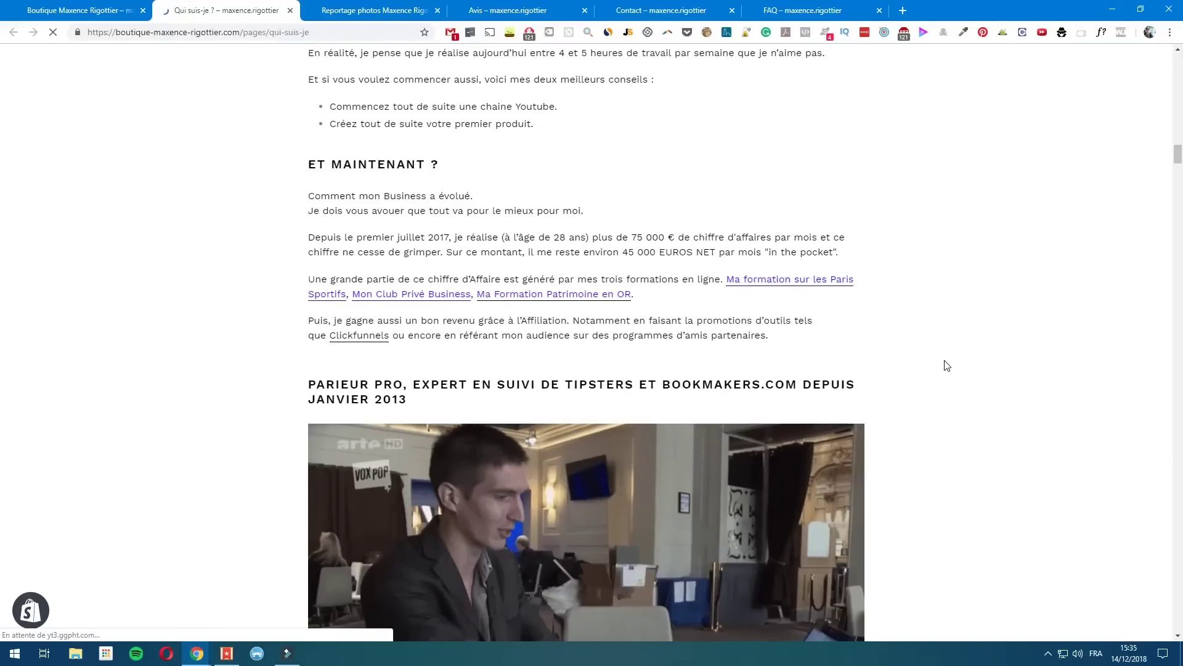
scroll(962, 362, "down", 12)
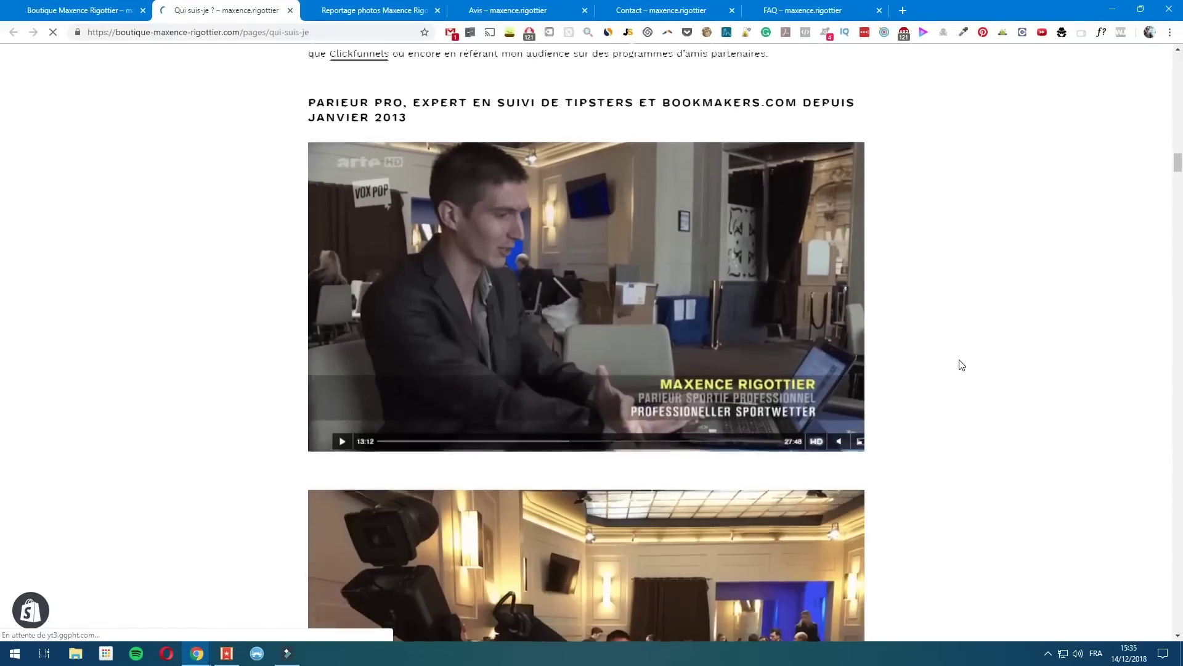
scroll(955, 376, "down", 2)
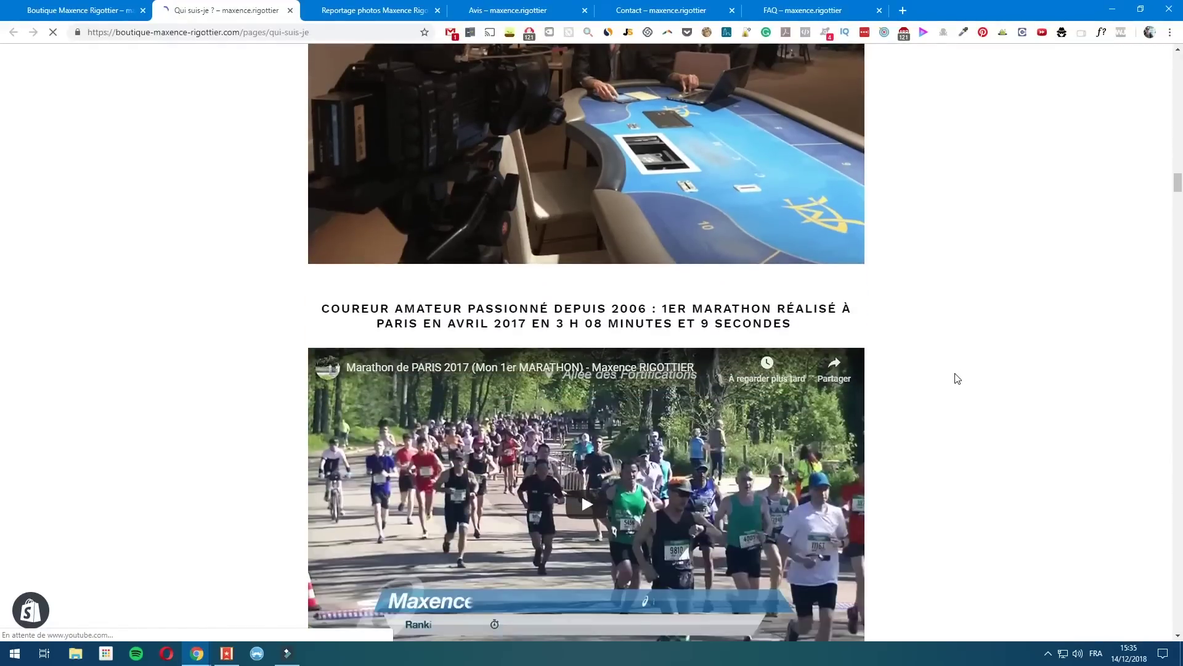
Look through the dated video interviews on the Qui suis-je ? page, from the entrepreneur video to the 2016 Hong-Kong company interview.
scroll(946, 365, "down", 13)
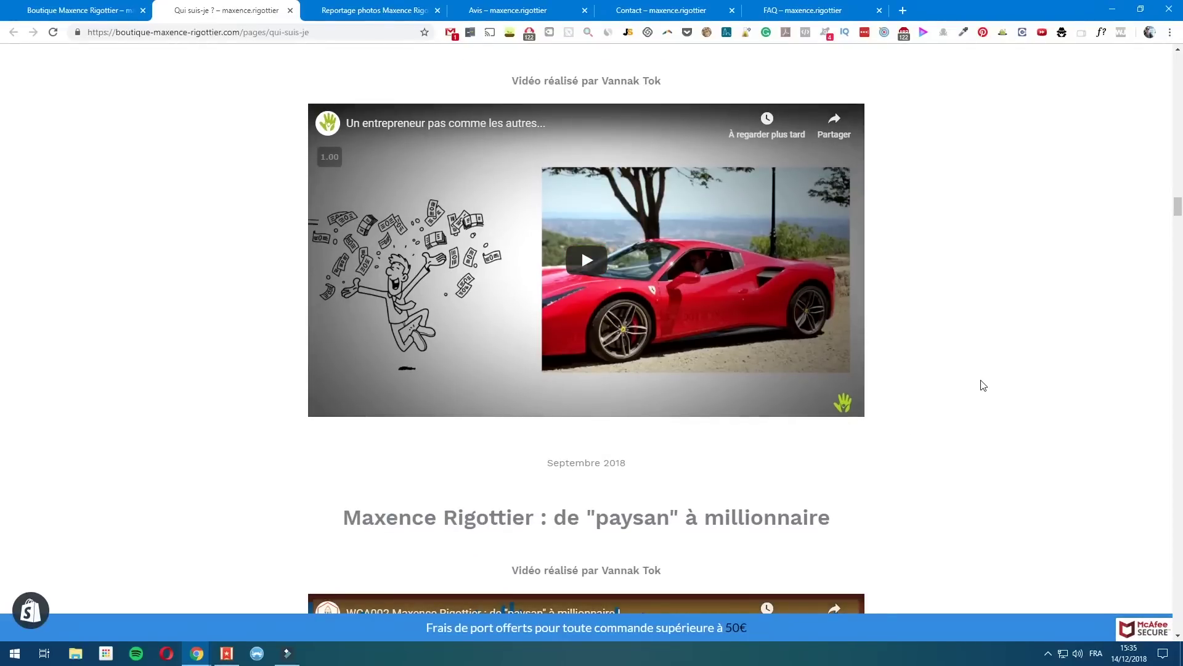
scroll(986, 384, "down", 5)
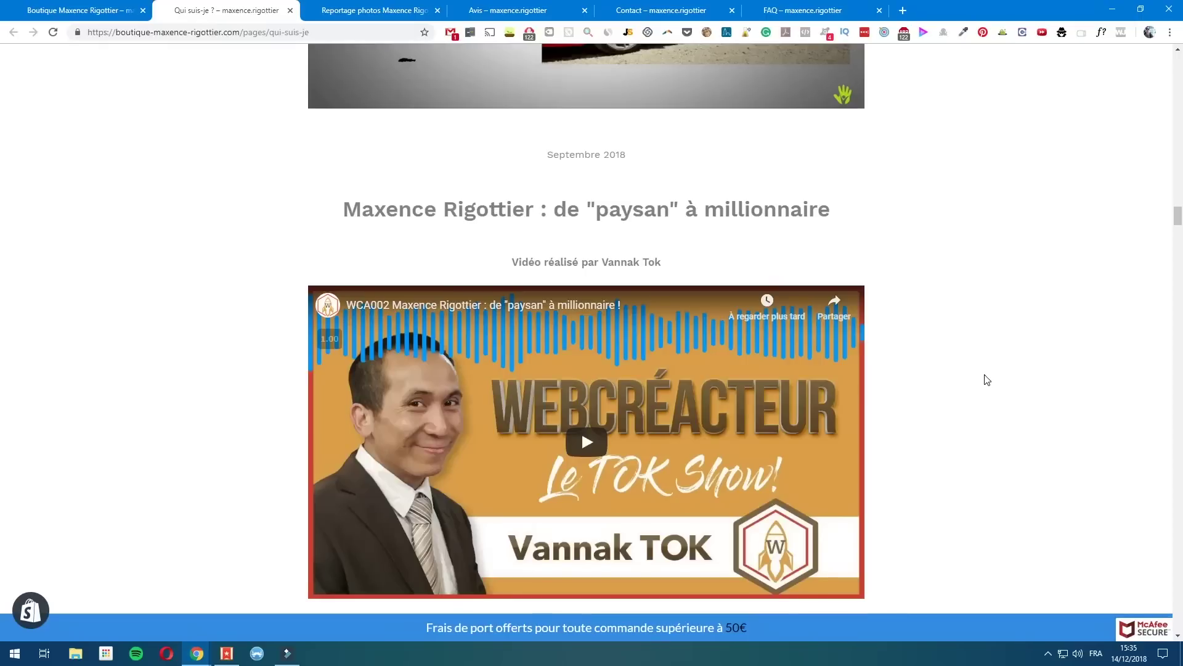
scroll(987, 379, "down", 5)
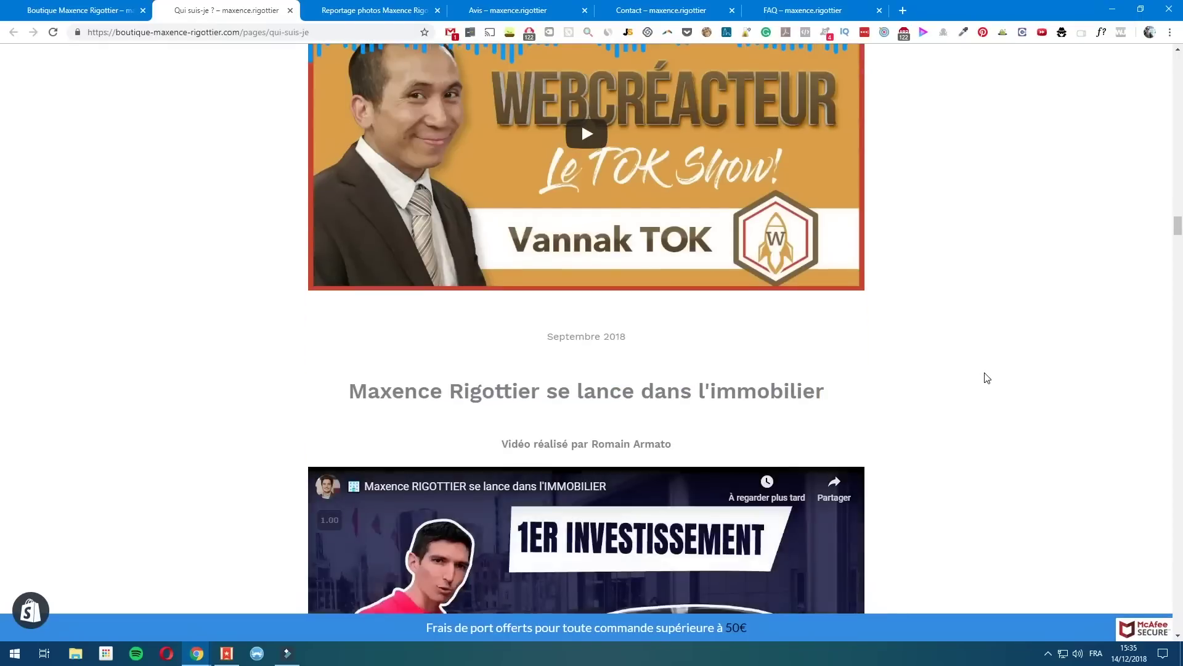
scroll(983, 377, "up", 3)
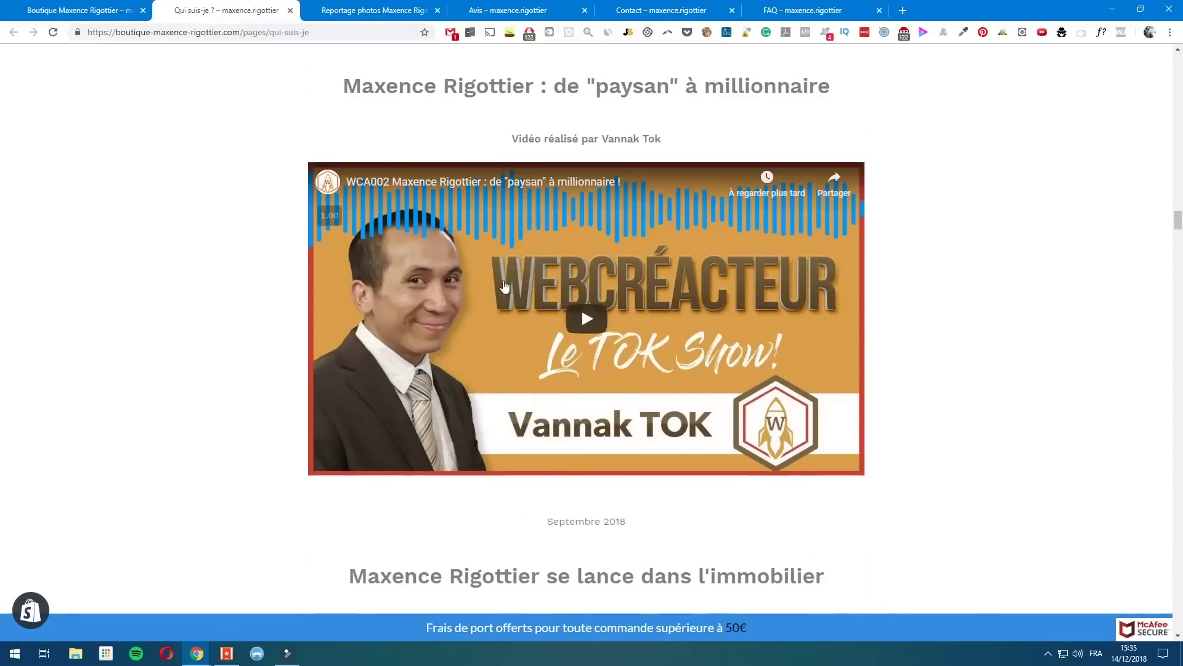
scroll(811, 370, "down", 6)
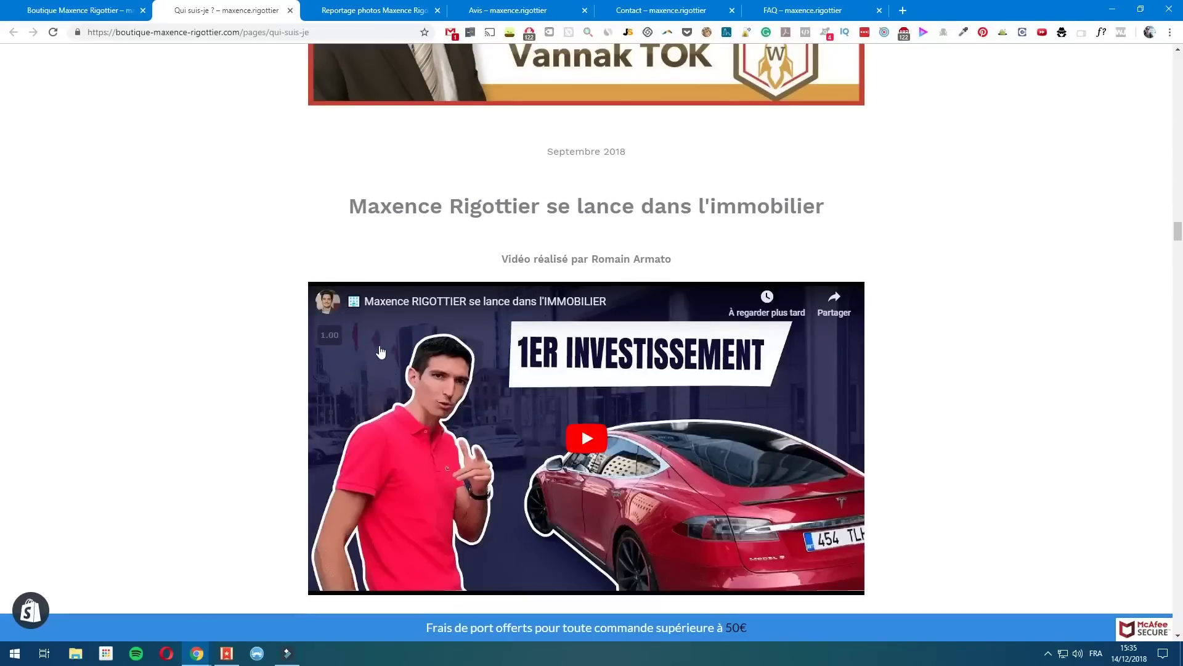
scroll(588, 434, "down", 6)
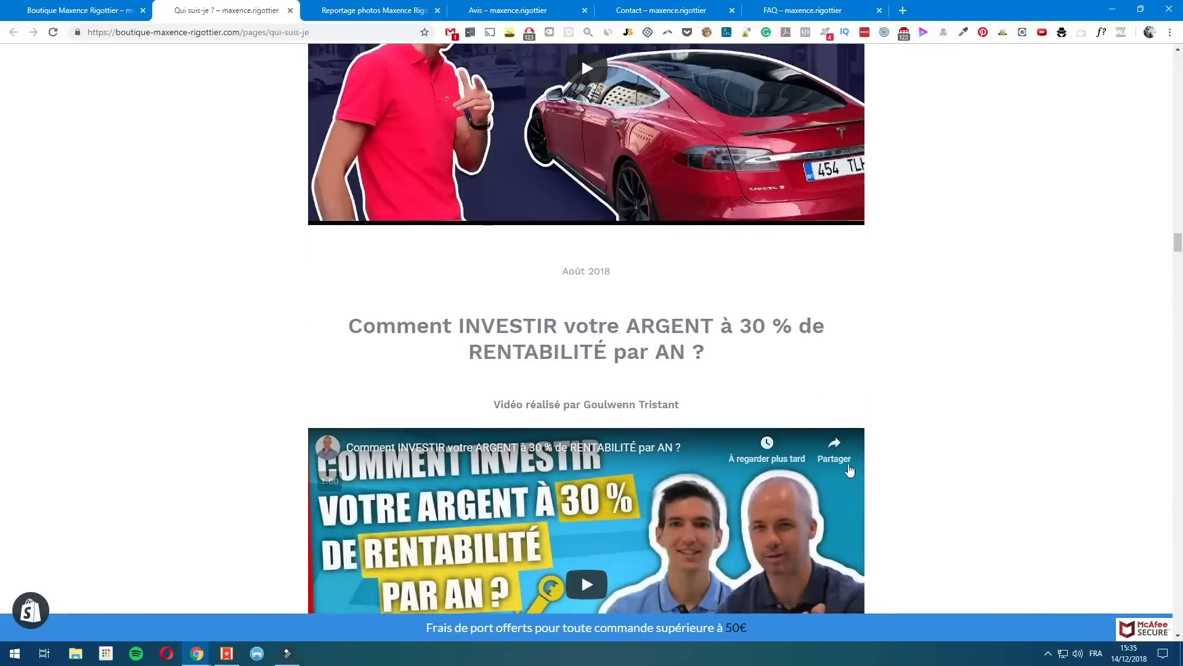
scroll(890, 486, "down", 8)
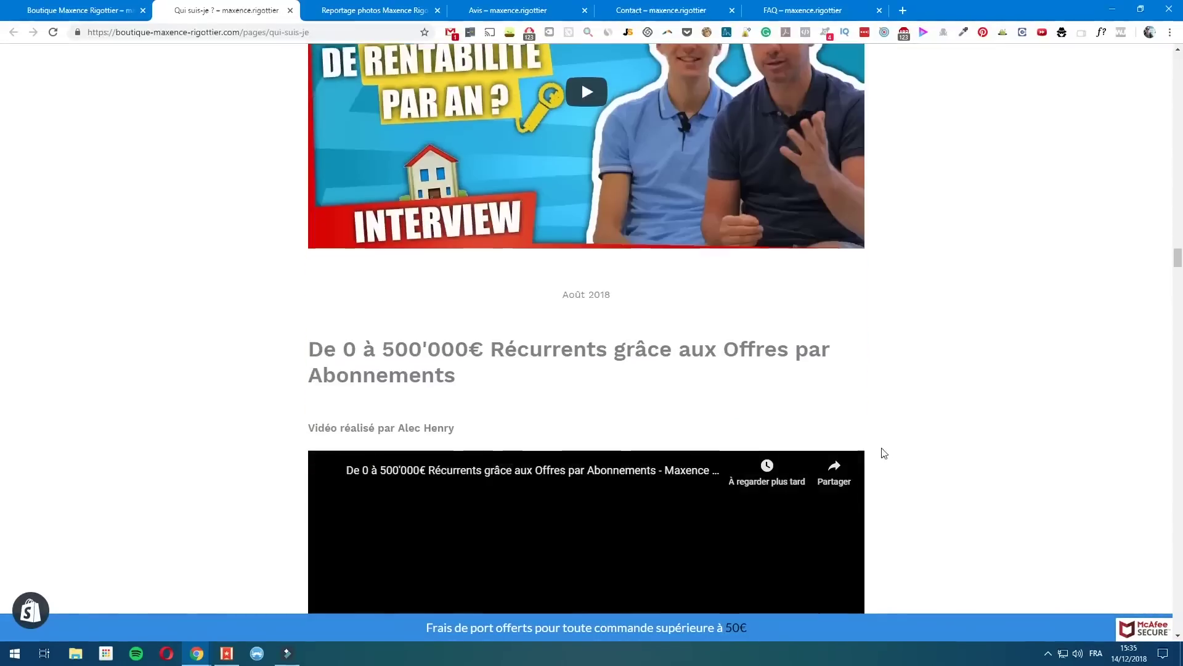
scroll(901, 470, "down", 5)
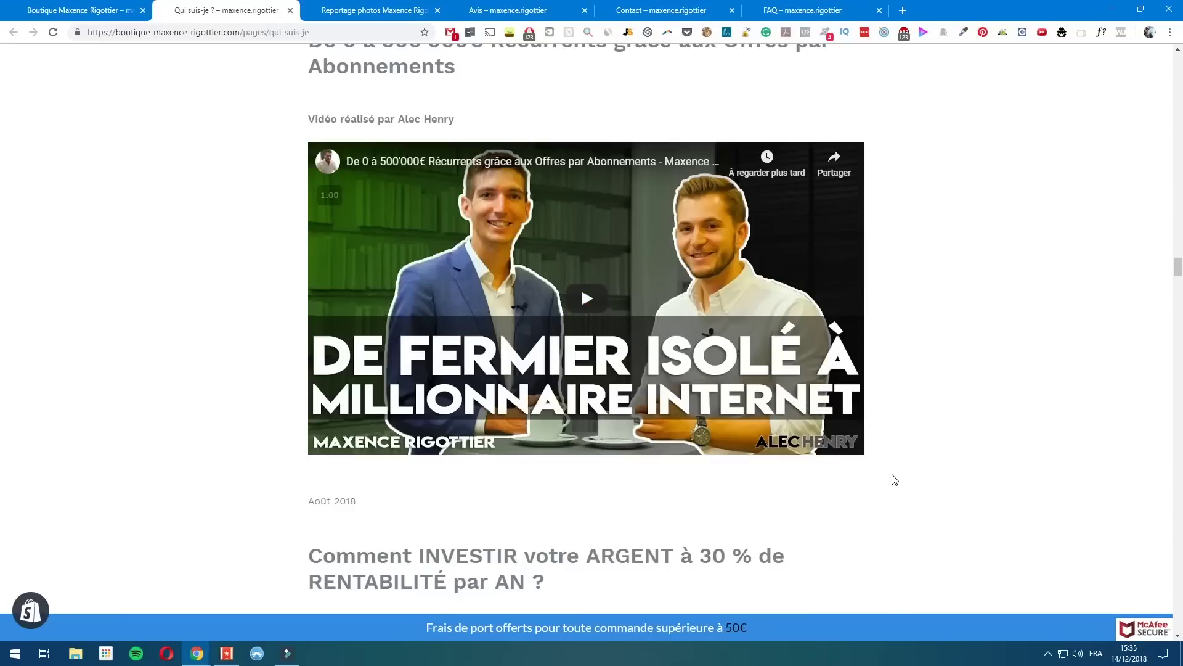
scroll(895, 479, "down", 4)
scroll(893, 478, "down", 10)
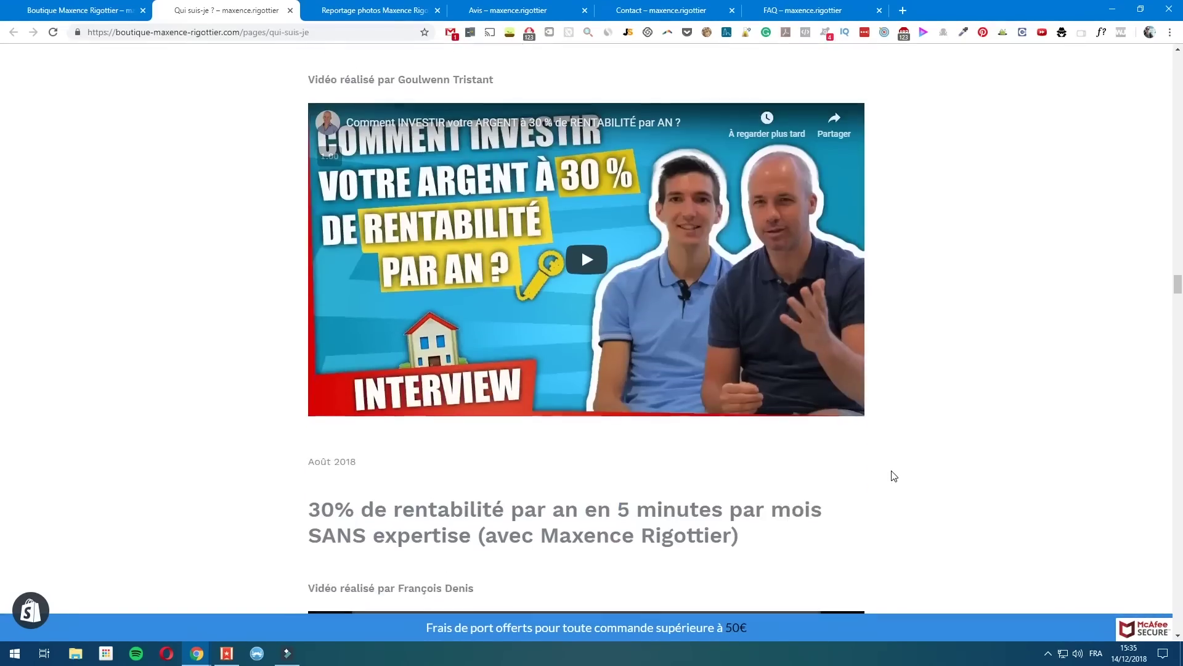
scroll(894, 474, "down", 10)
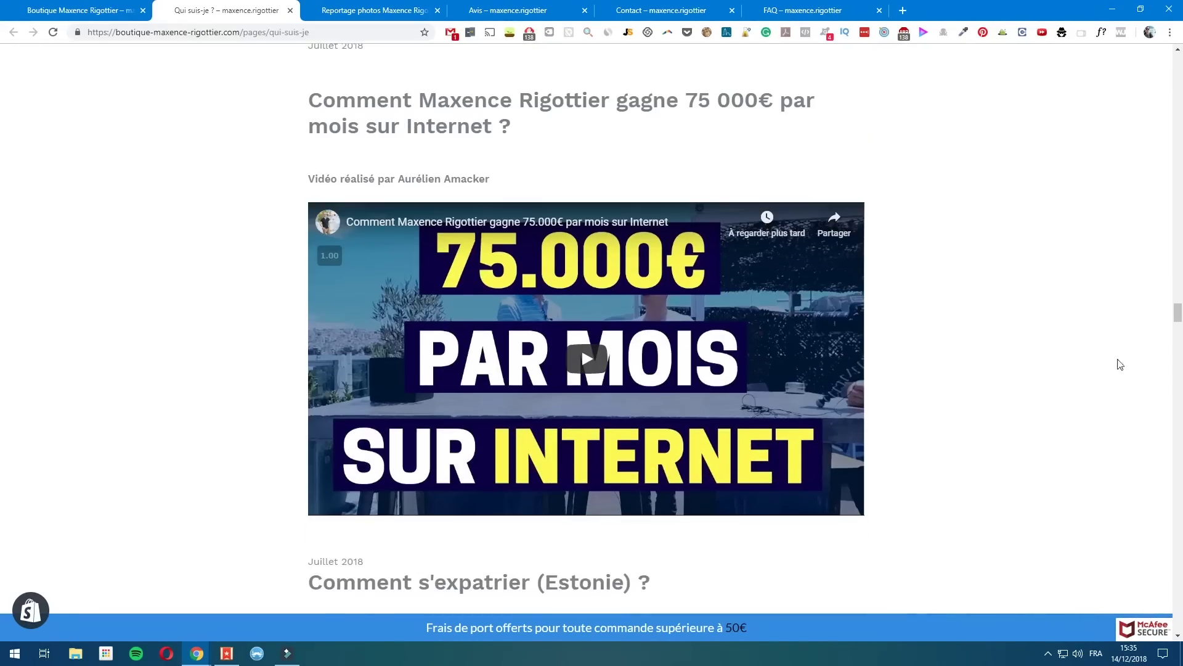
scroll(2, 316, "down", 20)
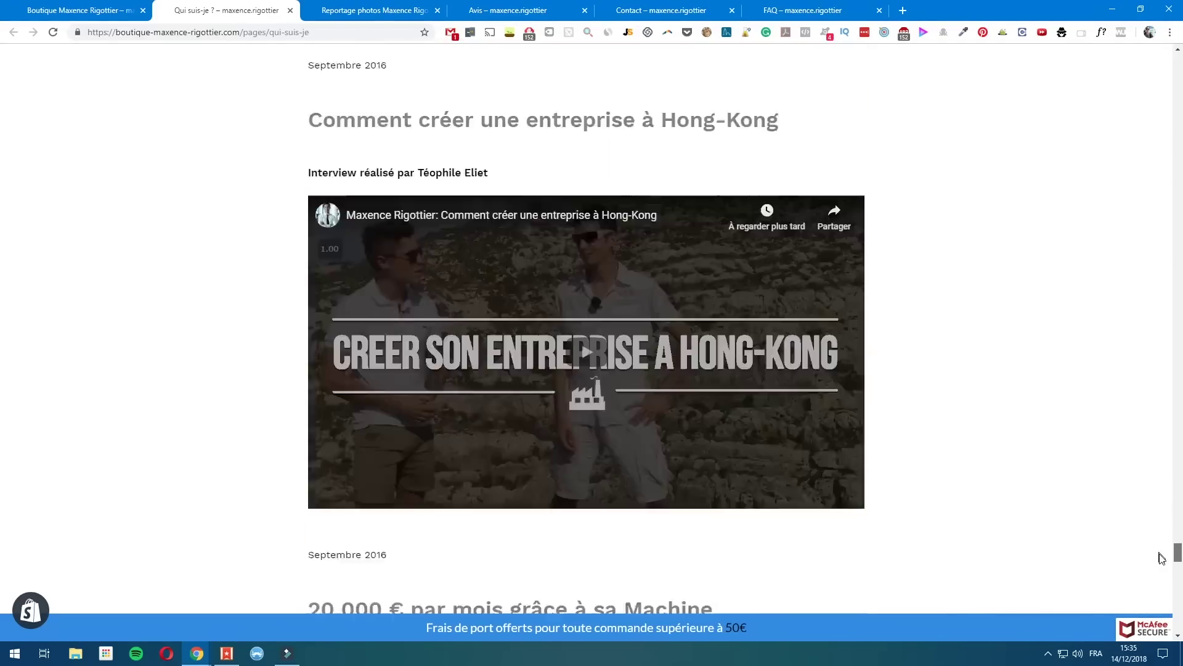
Highlight the Quoique... childhood paragraph at the start of the Qui suis-je ? biography, clear the highlight and return to the page title.
left_click_drag(1162, 558, 1170, 46)
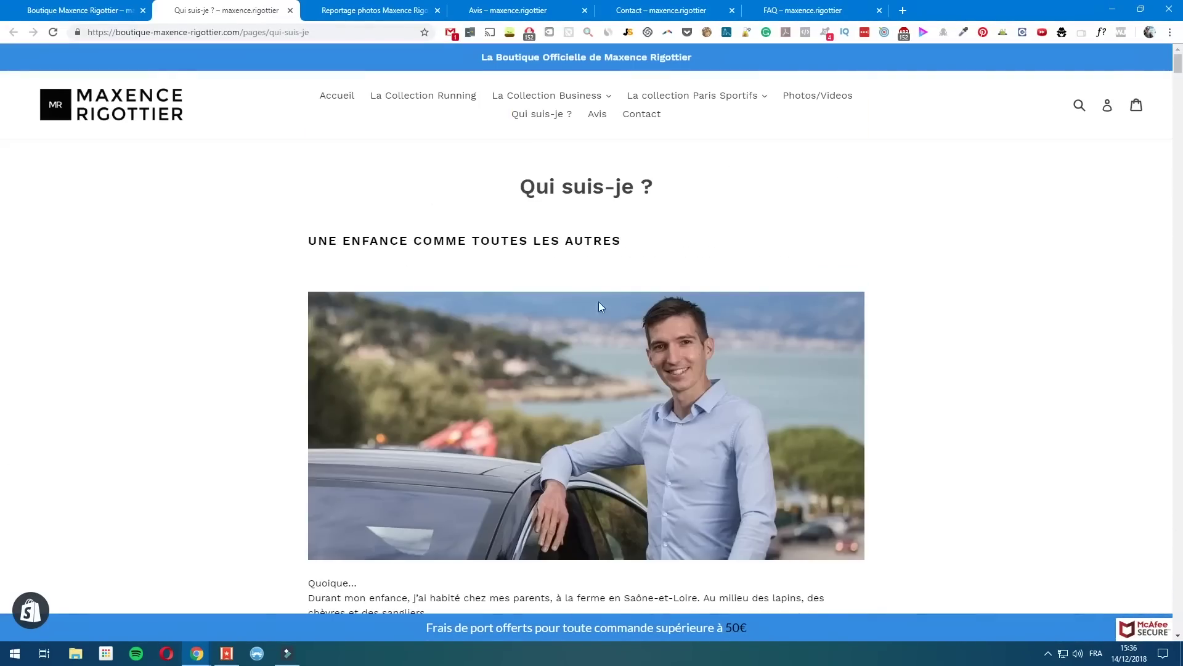
scroll(955, 476, "down", 6)
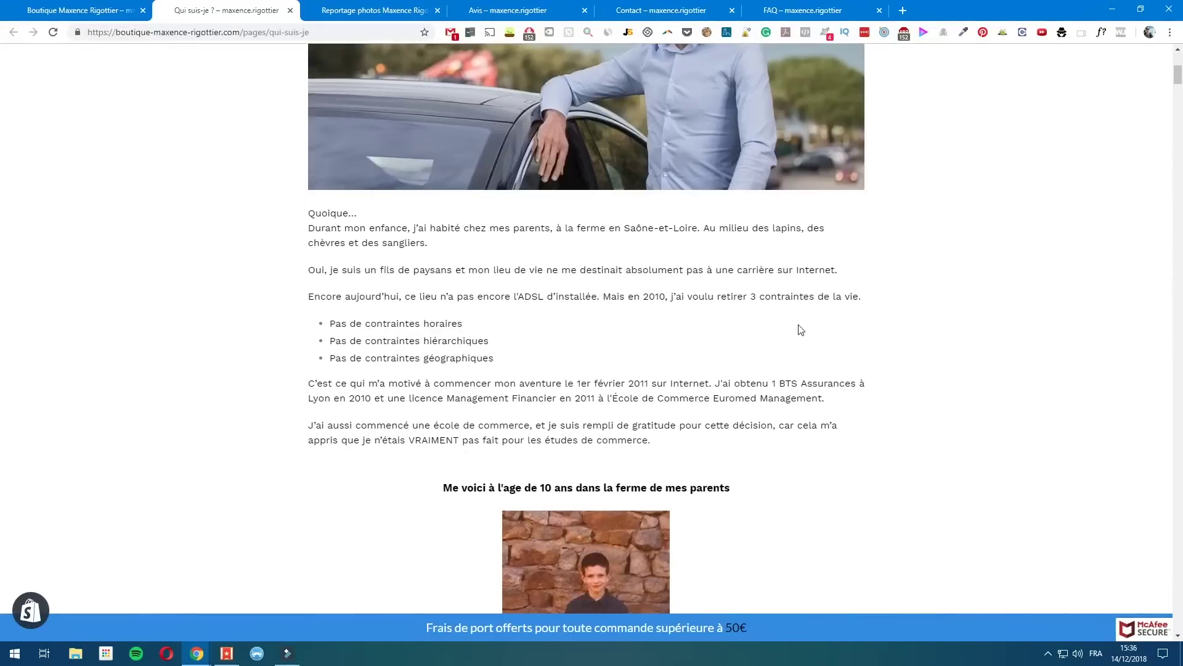
left_click_drag(308, 211, 403, 247)
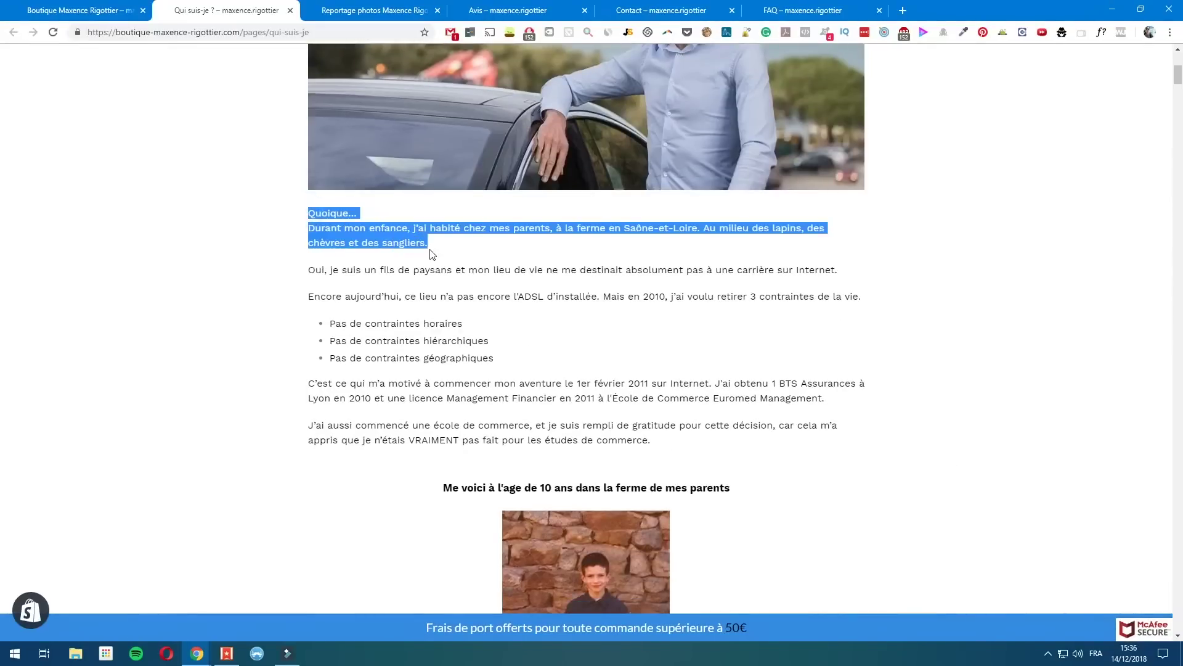
left_click(445, 246)
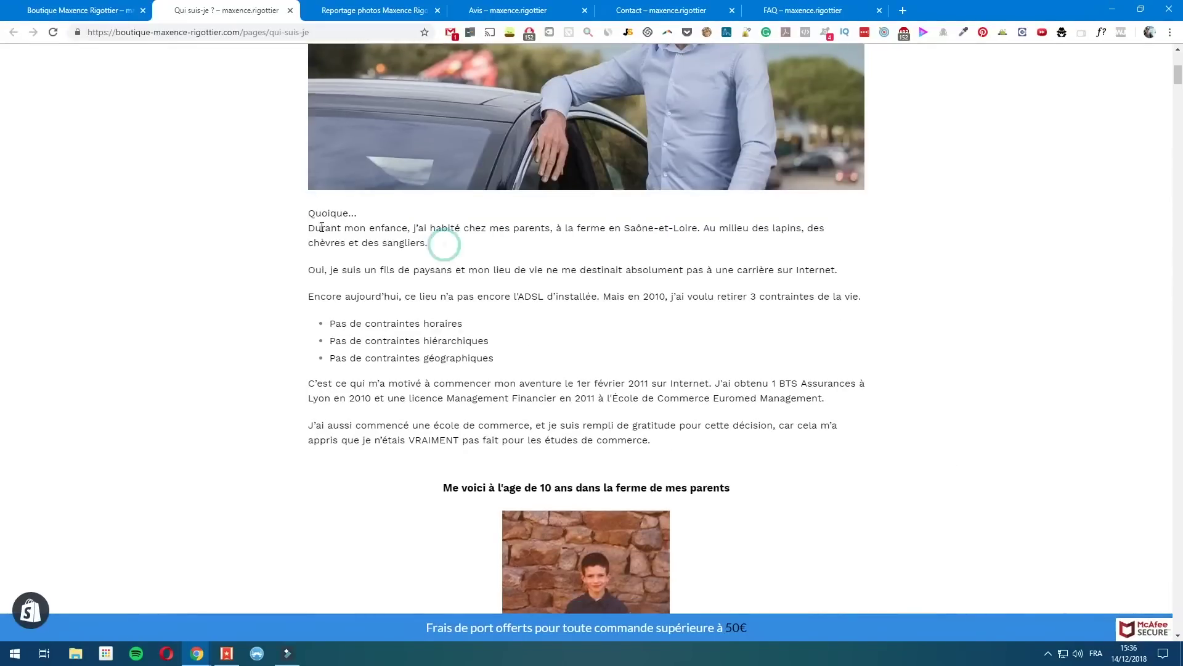
left_click_drag(1178, 78, 1150, 69)
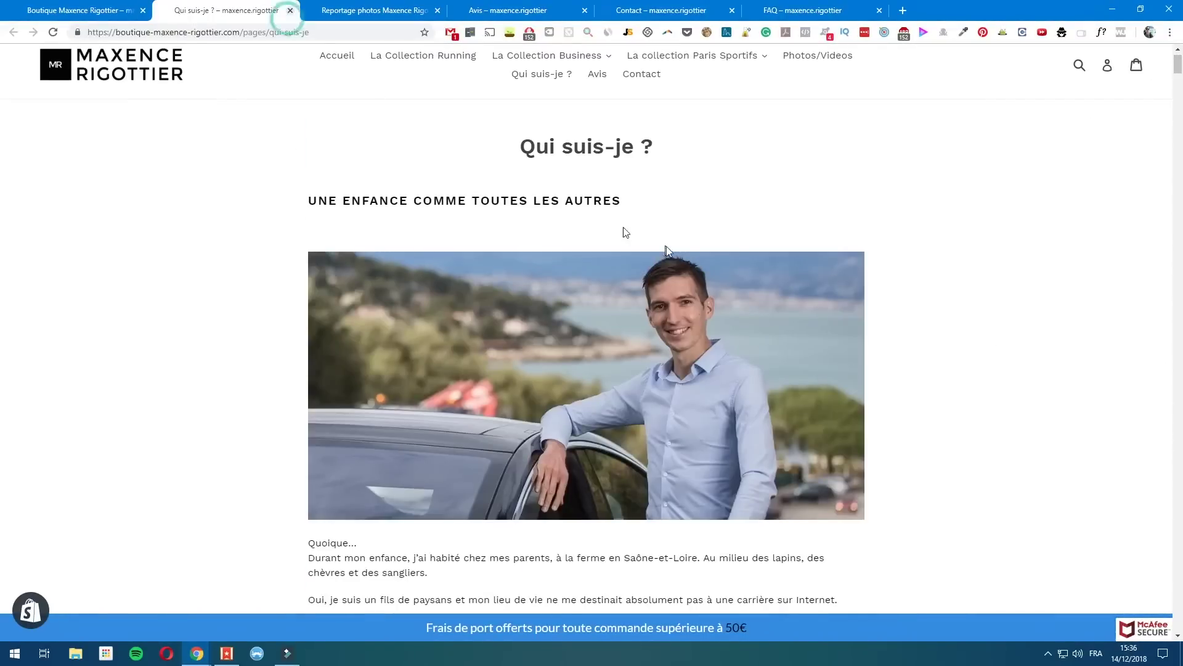
Close the Qui suis-je ? tab and look through the Reportage photos page down to its footer, returning to the clothing photo.
left_click(290, 9)
scroll(688, 366, "down", 8)
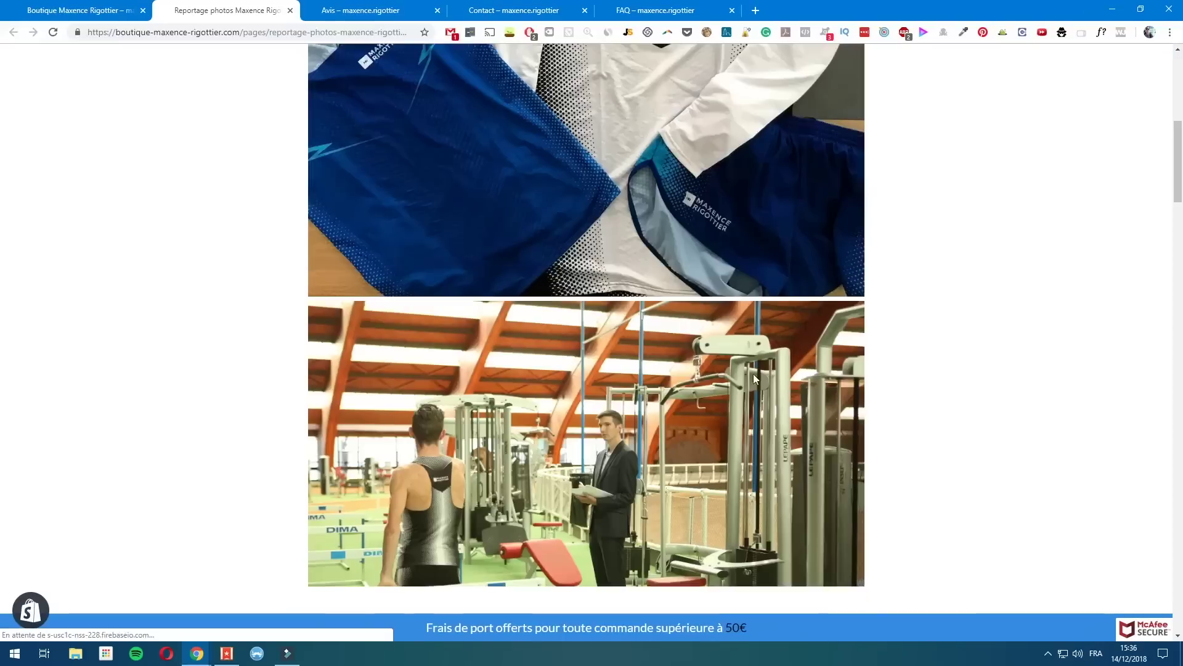
scroll(690, 368, "down", 7)
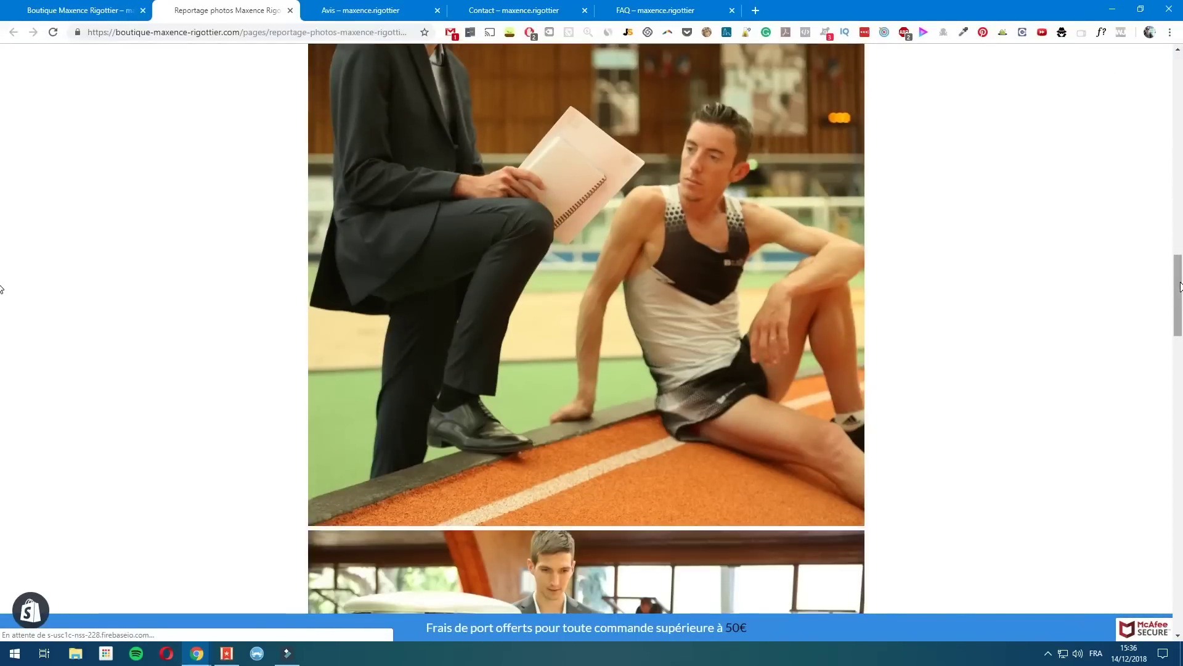
scroll(3, 296, "down", 4)
scroll(3, 325, "down", 16)
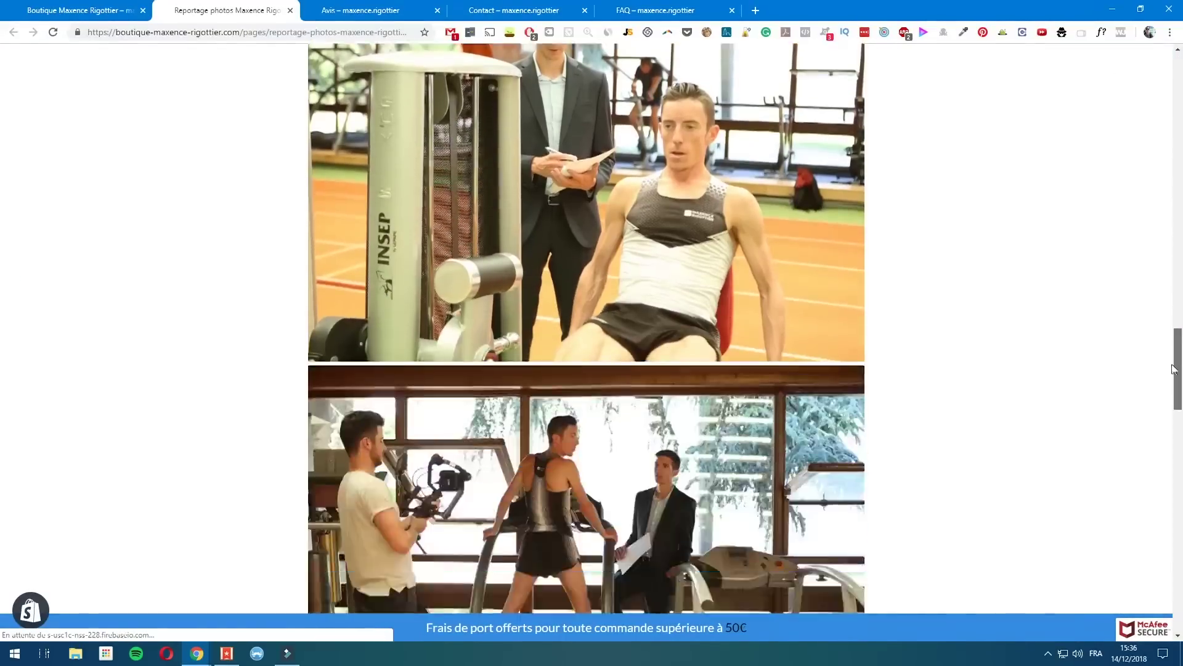
scroll(1111, 478, "down", 15)
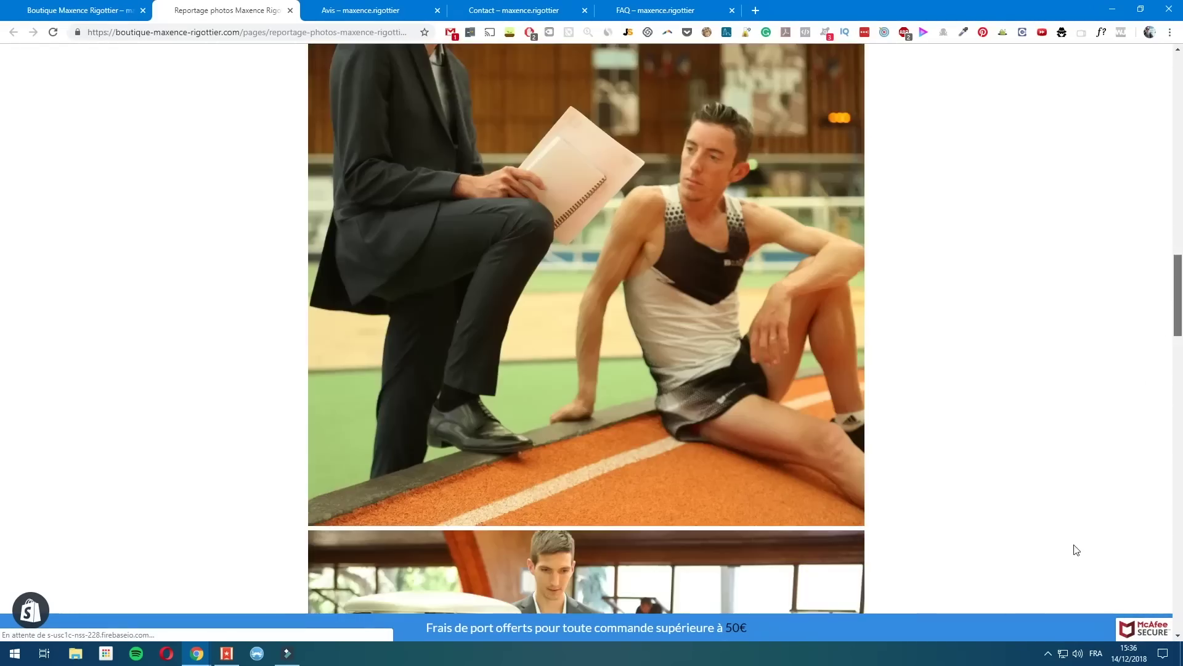
scroll(1106, 561, "up", 4)
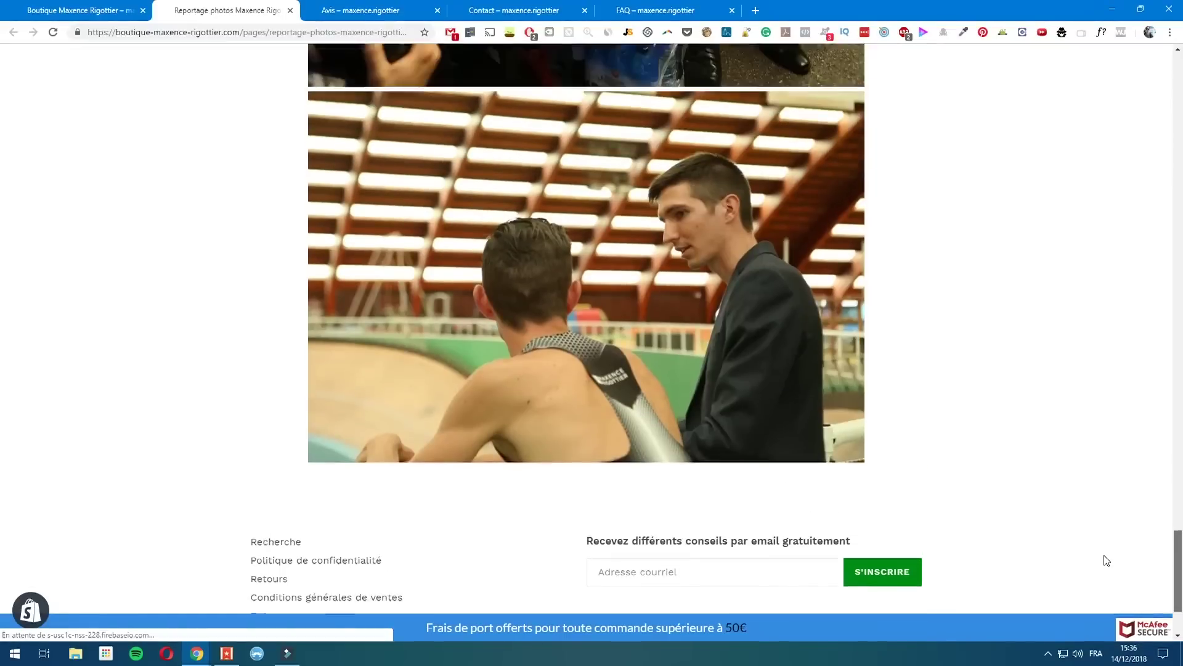
scroll(1099, 534, "up", 20)
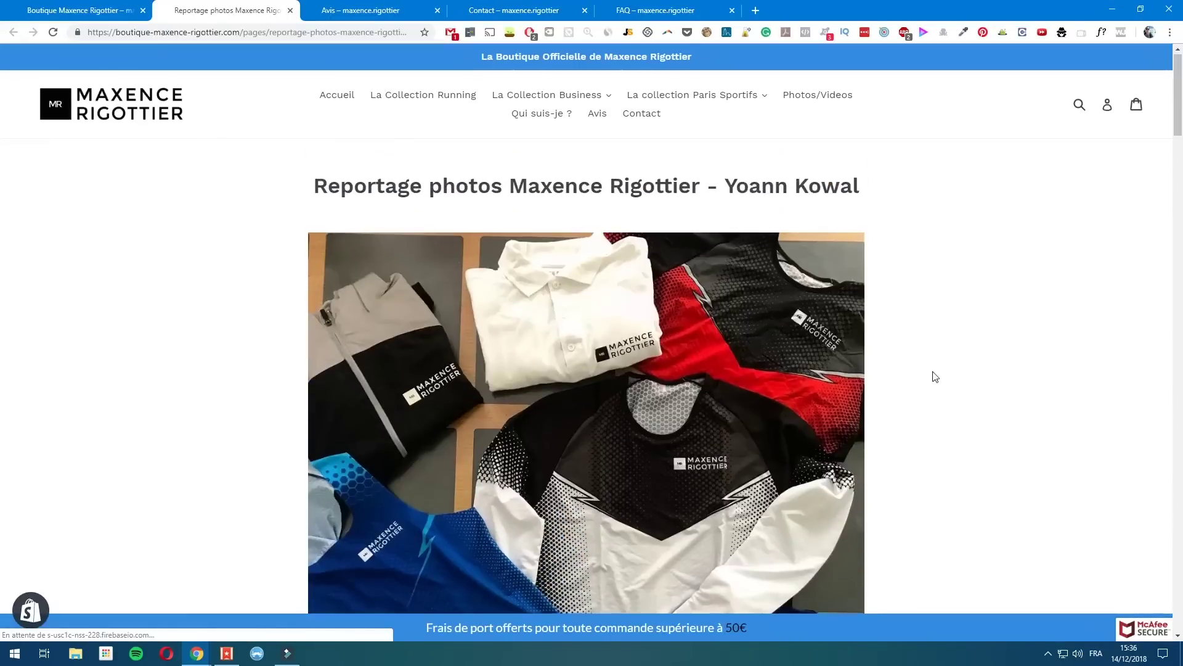
scroll(934, 376, "down", 2)
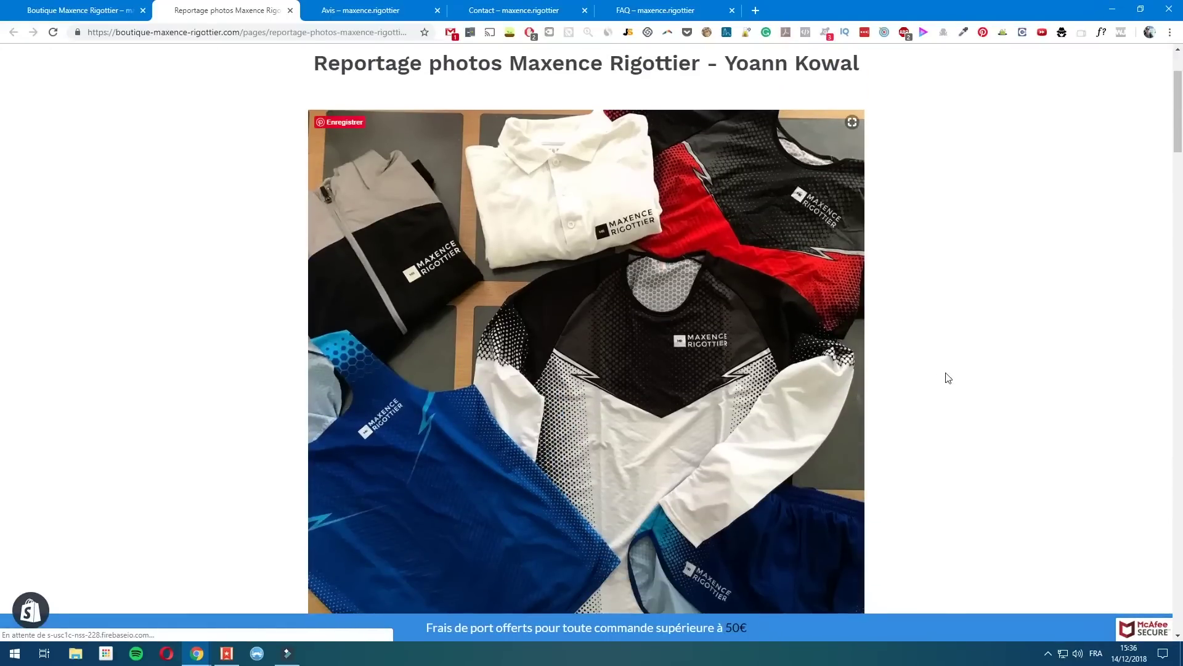
scroll(940, 368, "up", 2)
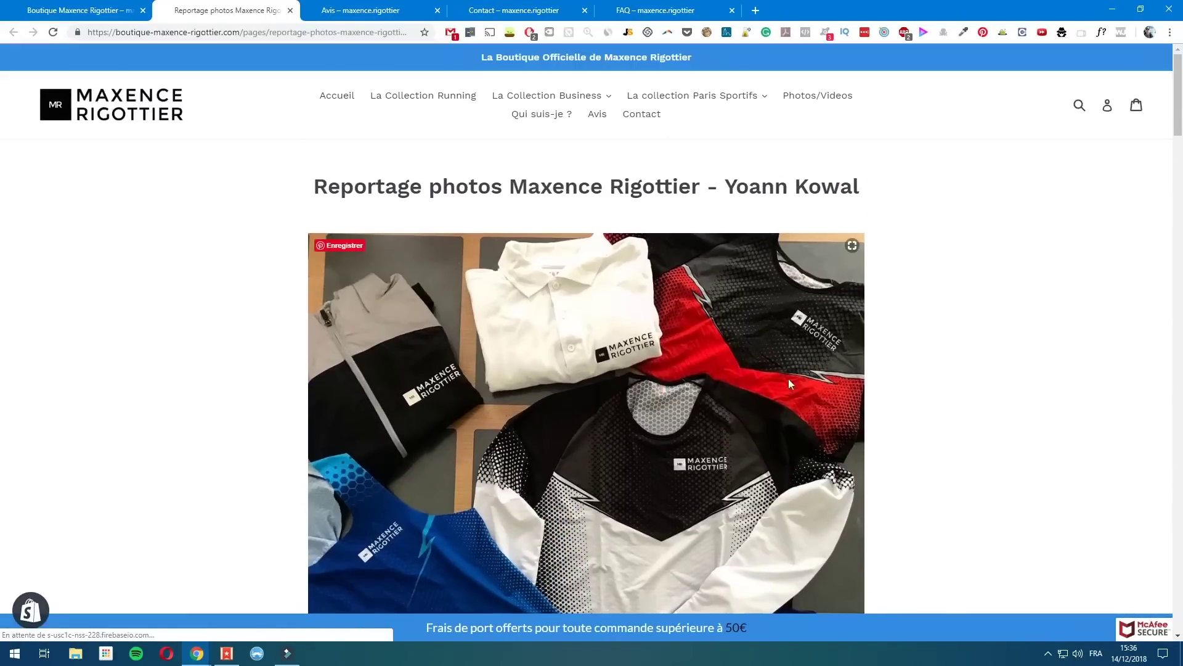
Close the Reportage photos tab and look through the Avis page, from the running T-shirt review to the Cash Machine T-shirt example.
left_click(288, 10)
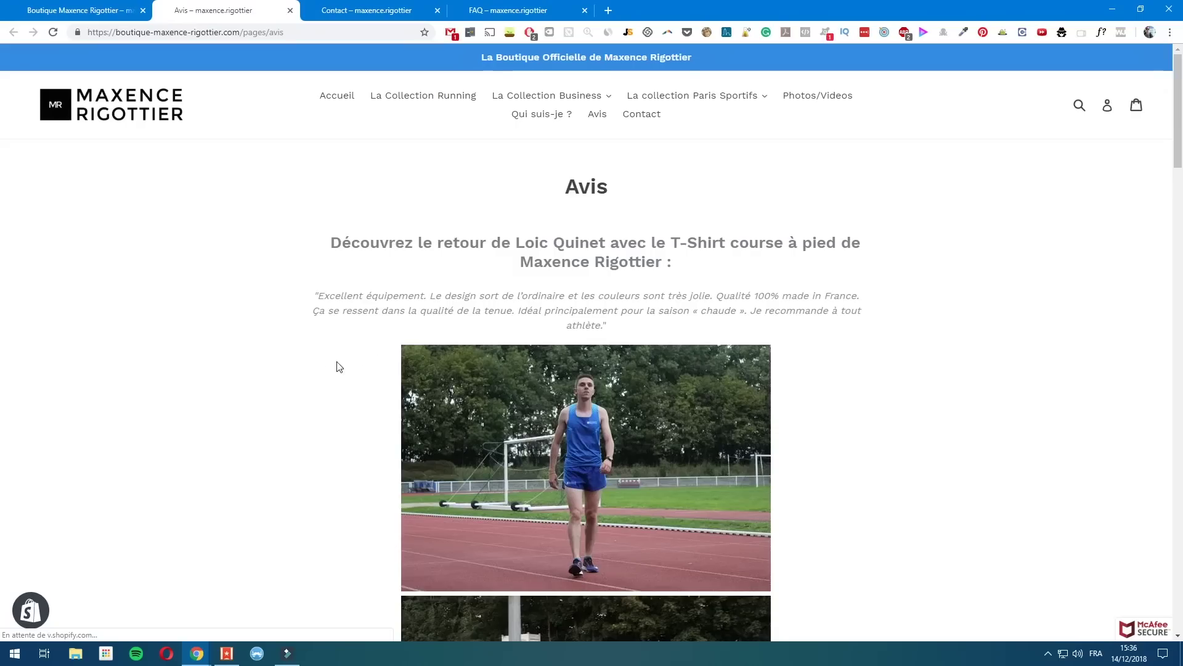
scroll(338, 357, "down", 5)
scroll(438, 396, "up", 3)
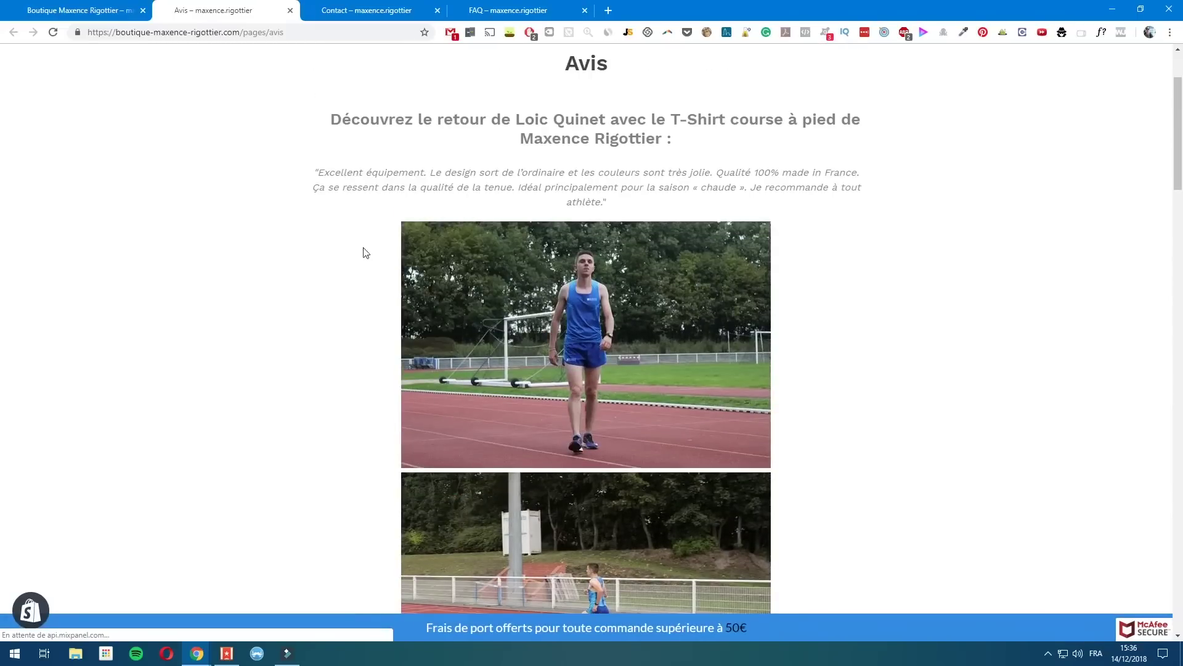
scroll(499, 377, "down", 14)
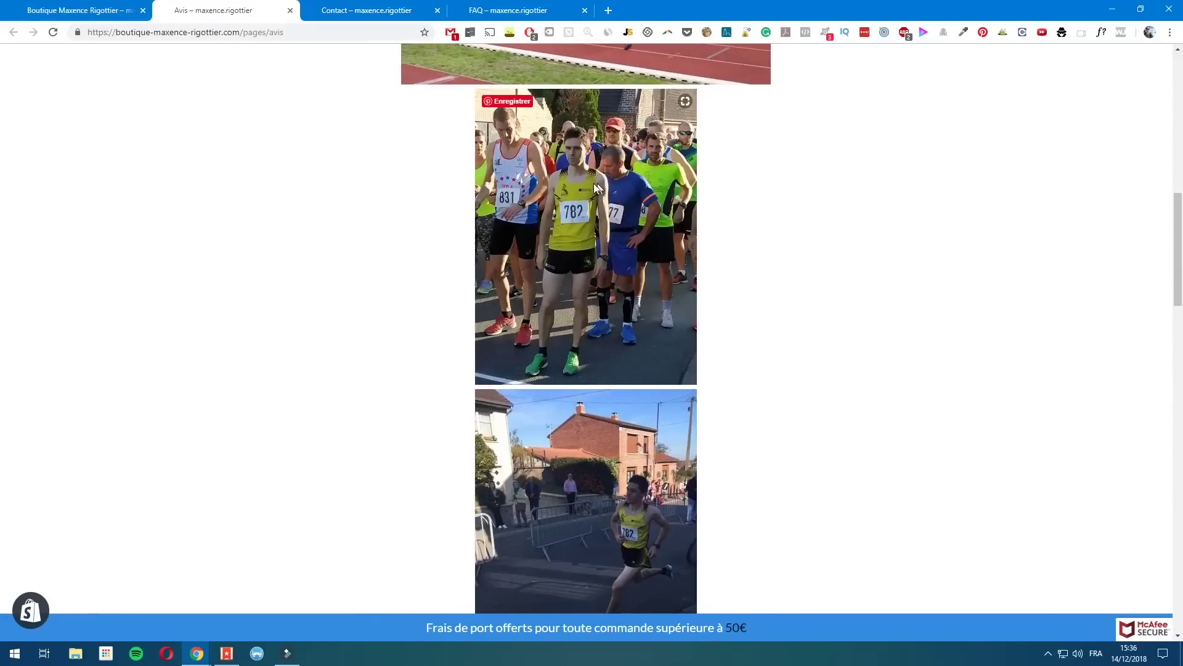
scroll(672, 352, "down", 3)
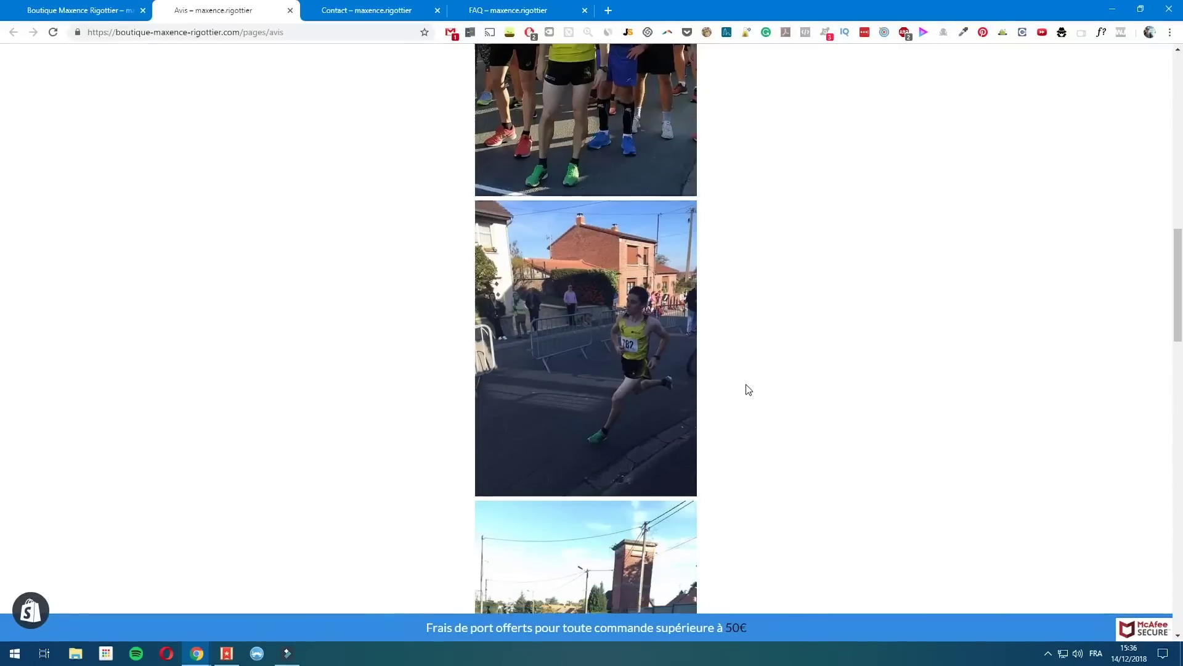
scroll(747, 388, "down", 14)
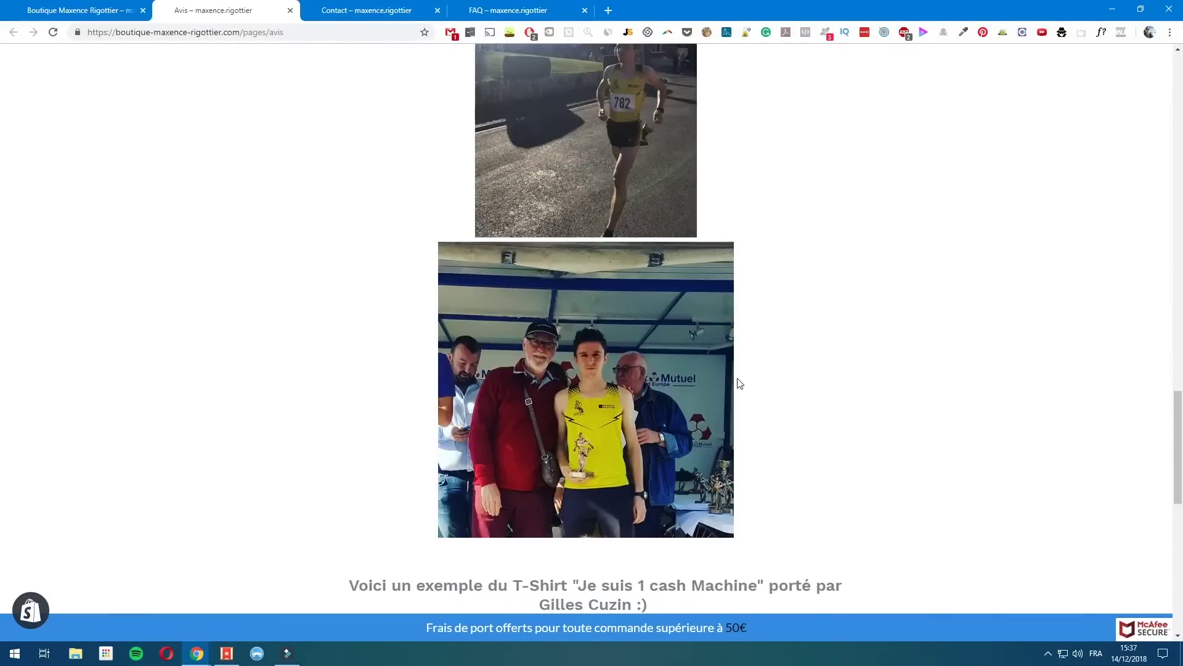
scroll(740, 383, "down", 4)
scroll(895, 438, "down", 3)
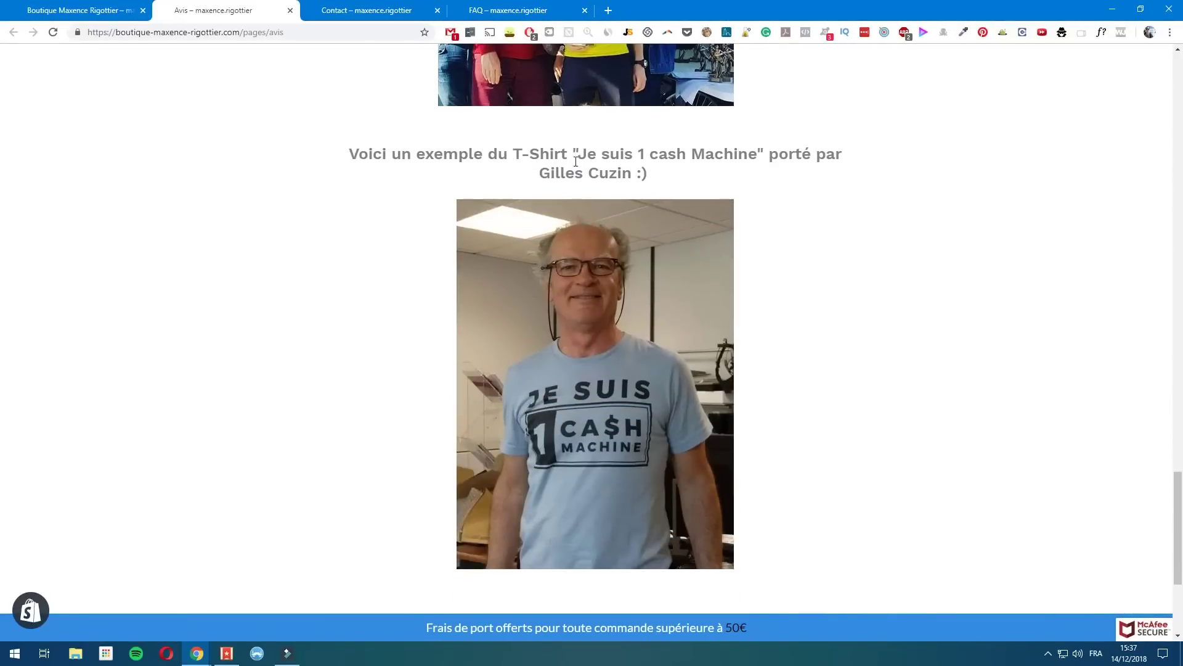
scroll(656, 238, "down", 4)
Return to the title of the Avis page, then close the Avis and Contact tabs.
scroll(627, 360, "up", 4)
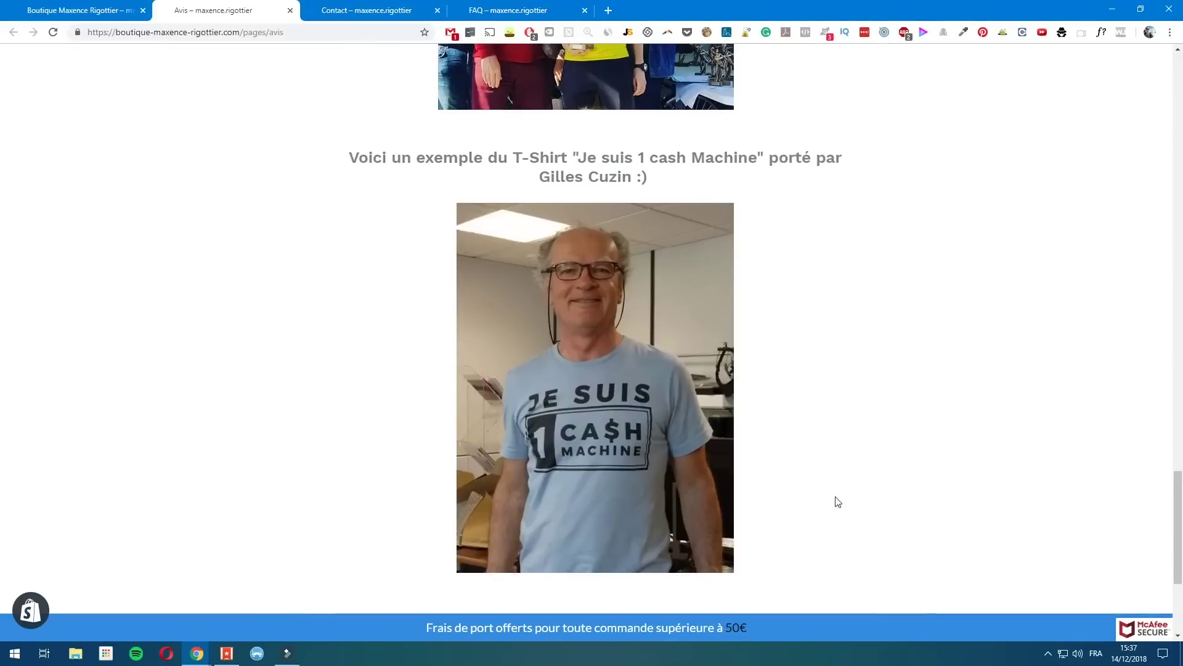
scroll(820, 443, "up", 2)
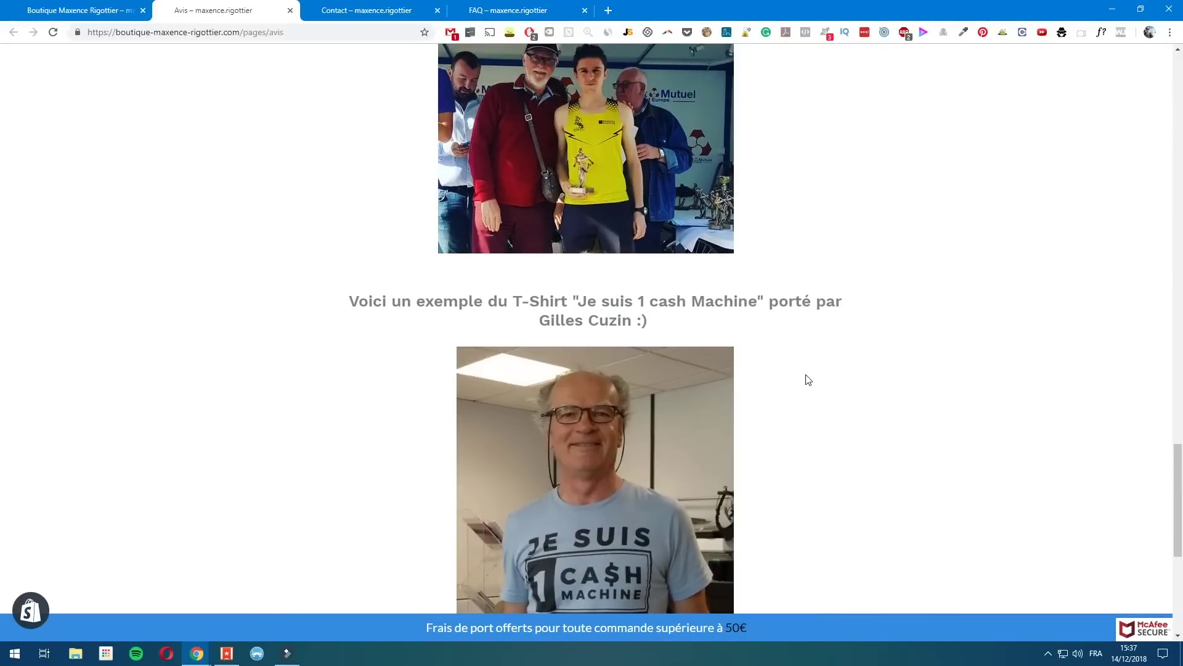
scroll(826, 363, "up", 3)
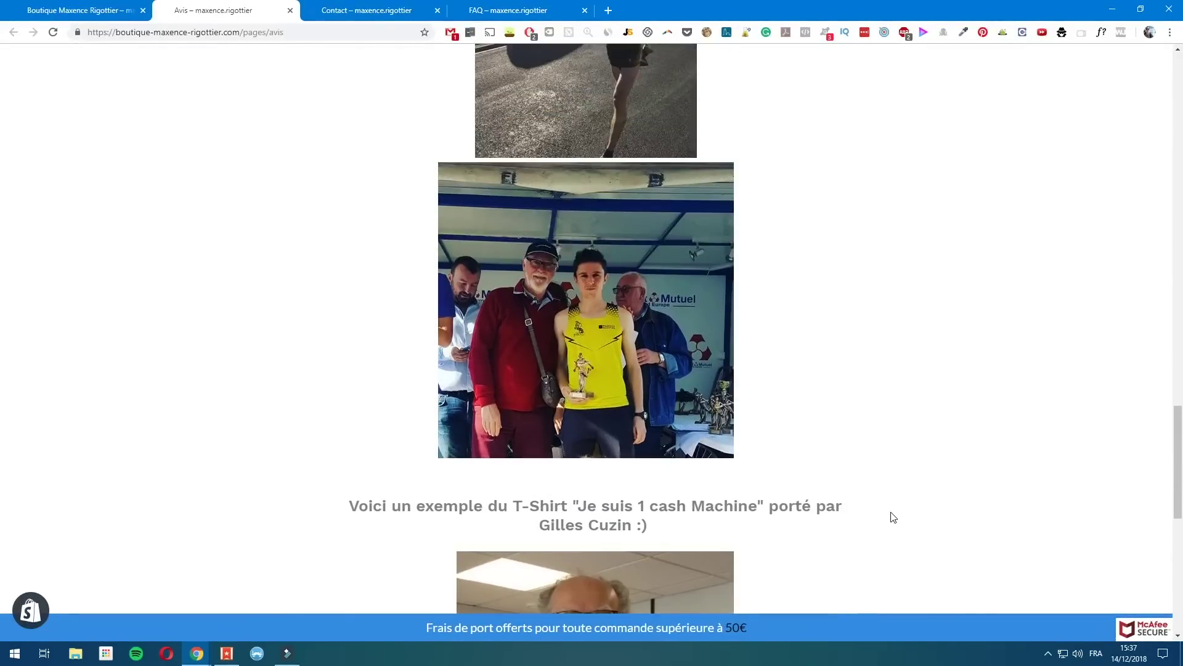
scroll(871, 390, "up", 10)
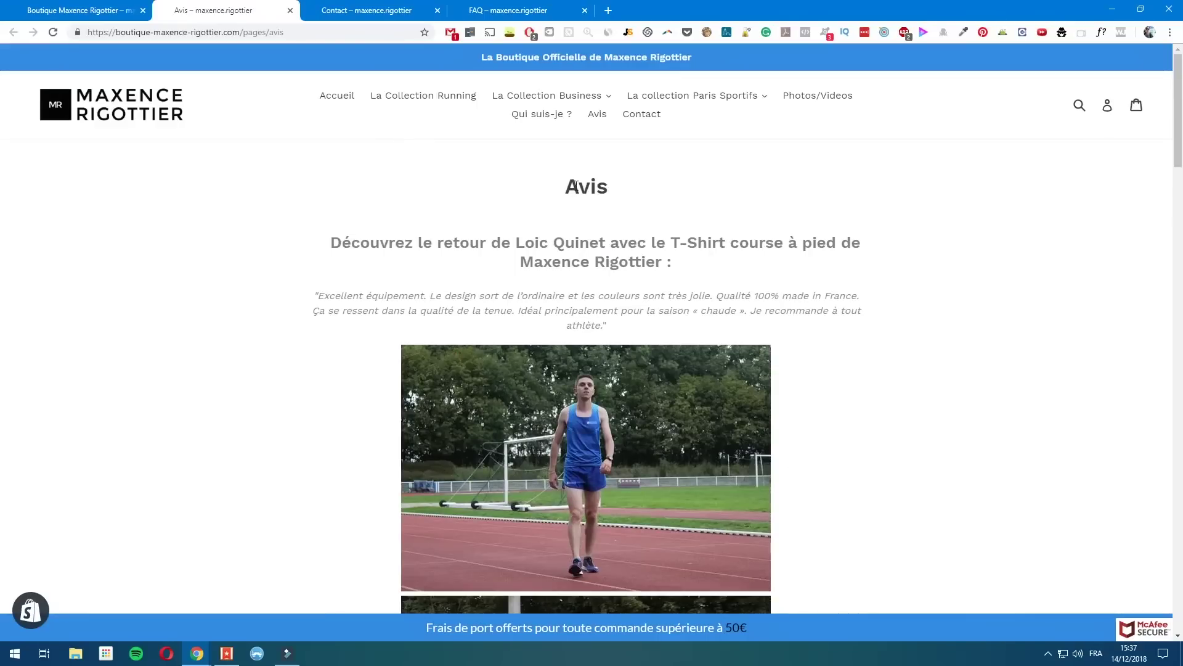
left_click(290, 10)
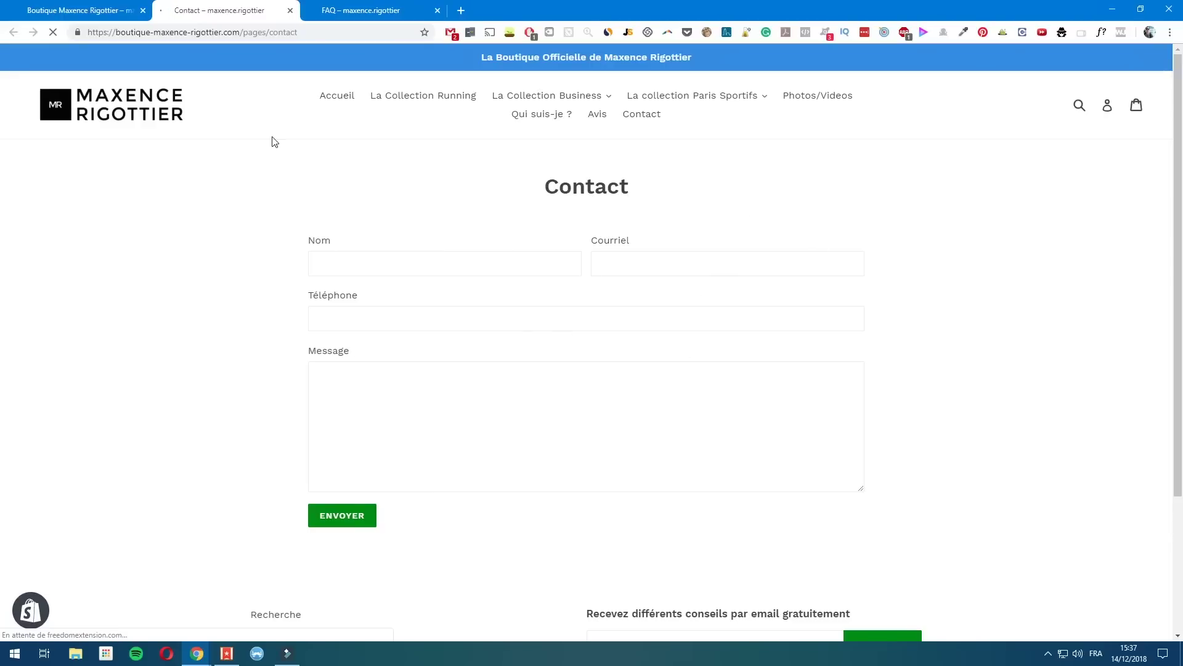
left_click(290, 11)
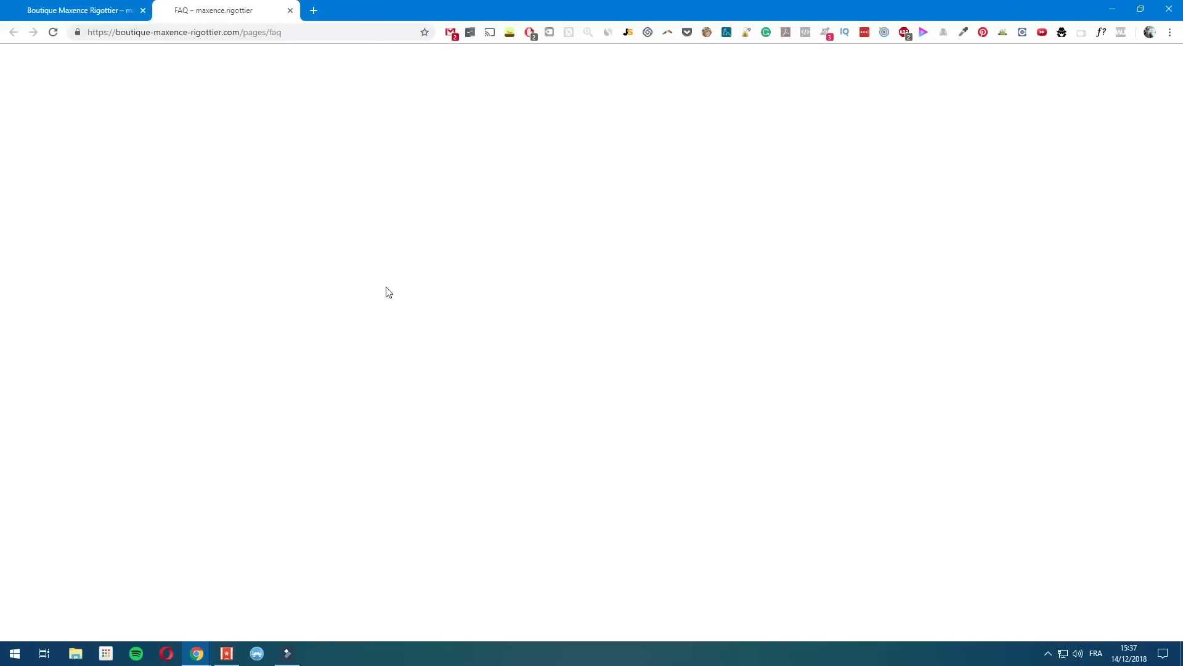
Look through the FAQ page down to its footer and return to the delivery fees section.
scroll(411, 314, "down", 20)
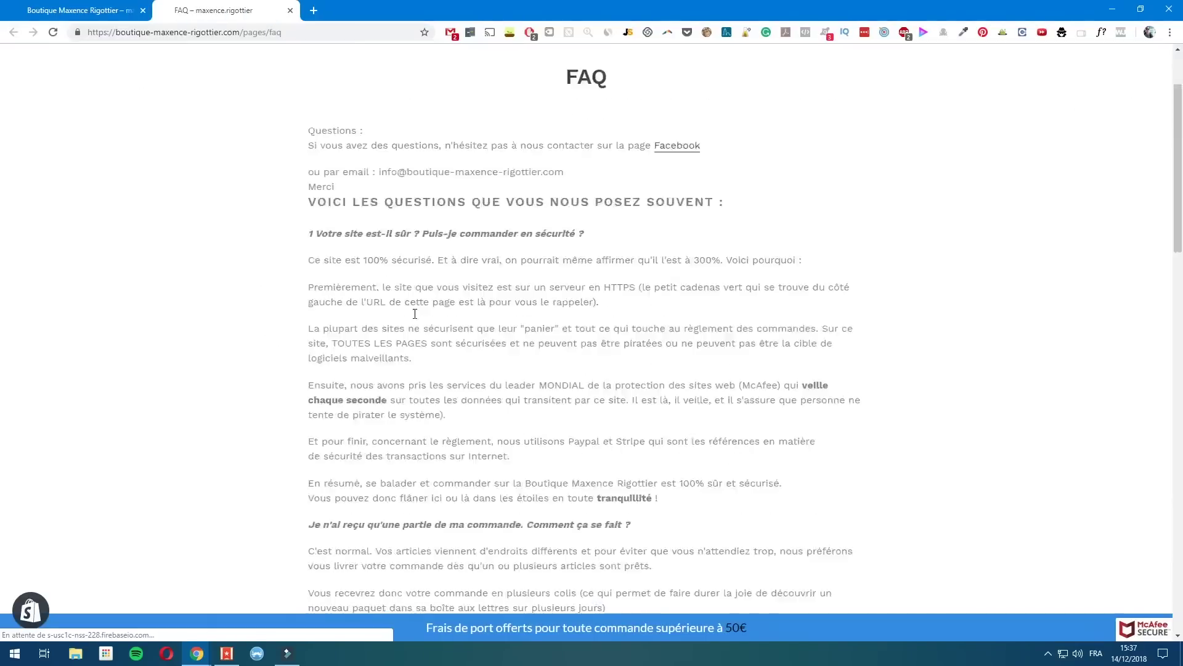
scroll(382, 317, "down", 3)
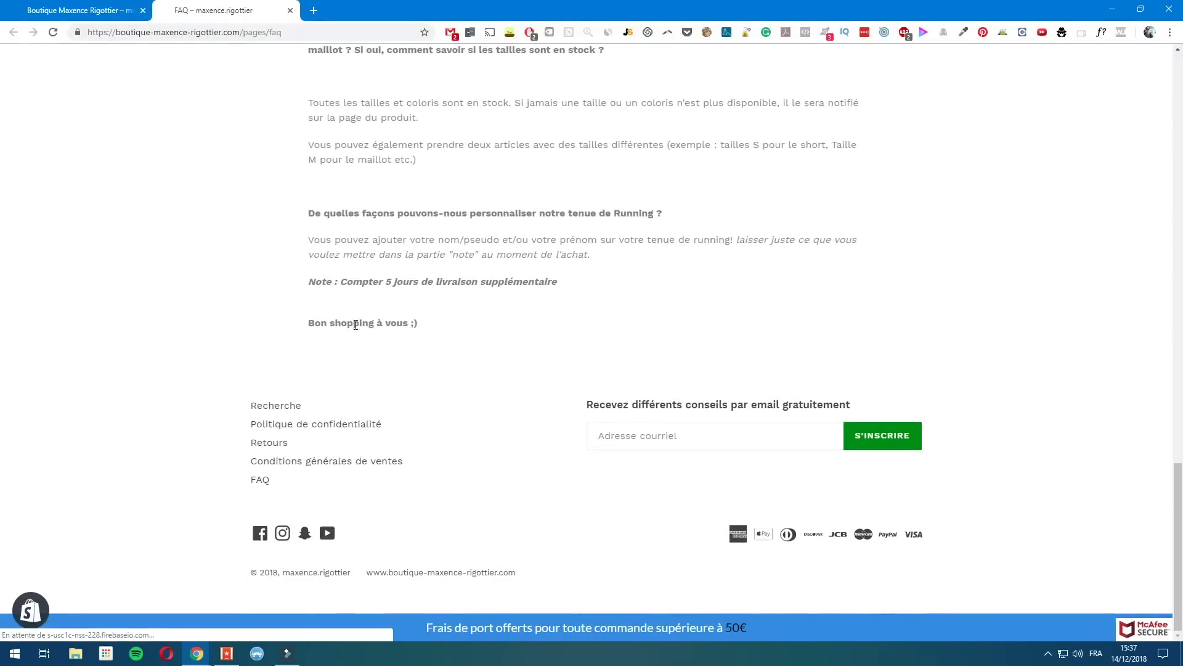
scroll(238, 302, "up", 2)
scroll(251, 299, "up", 8)
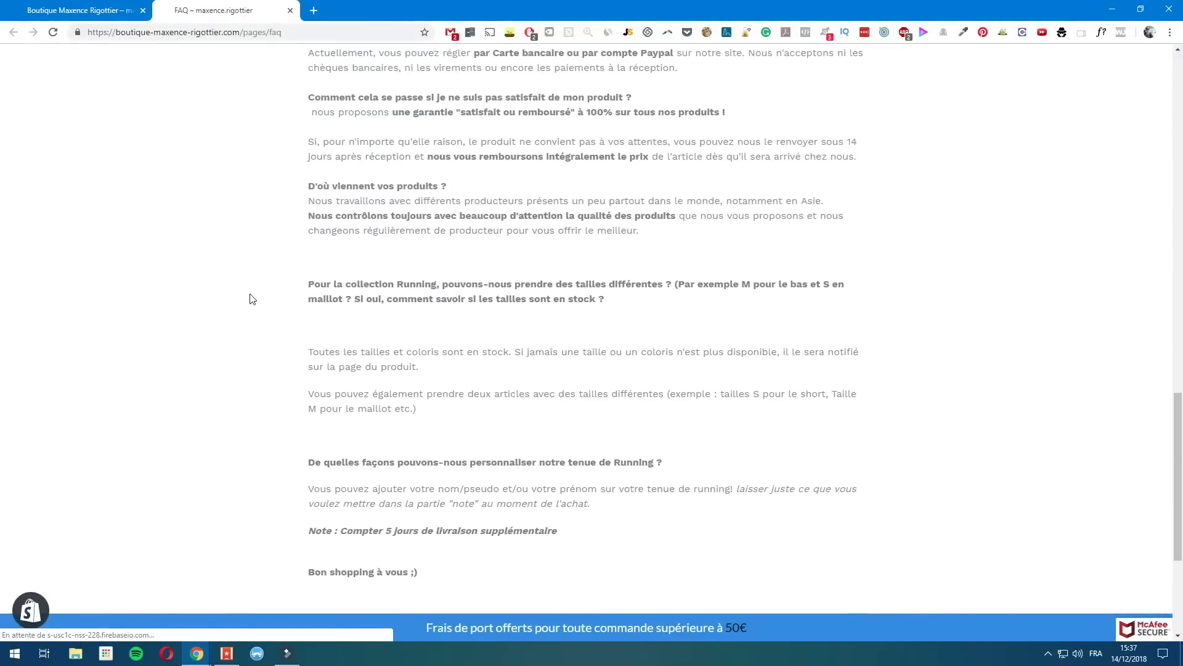
scroll(250, 300, "up", 4)
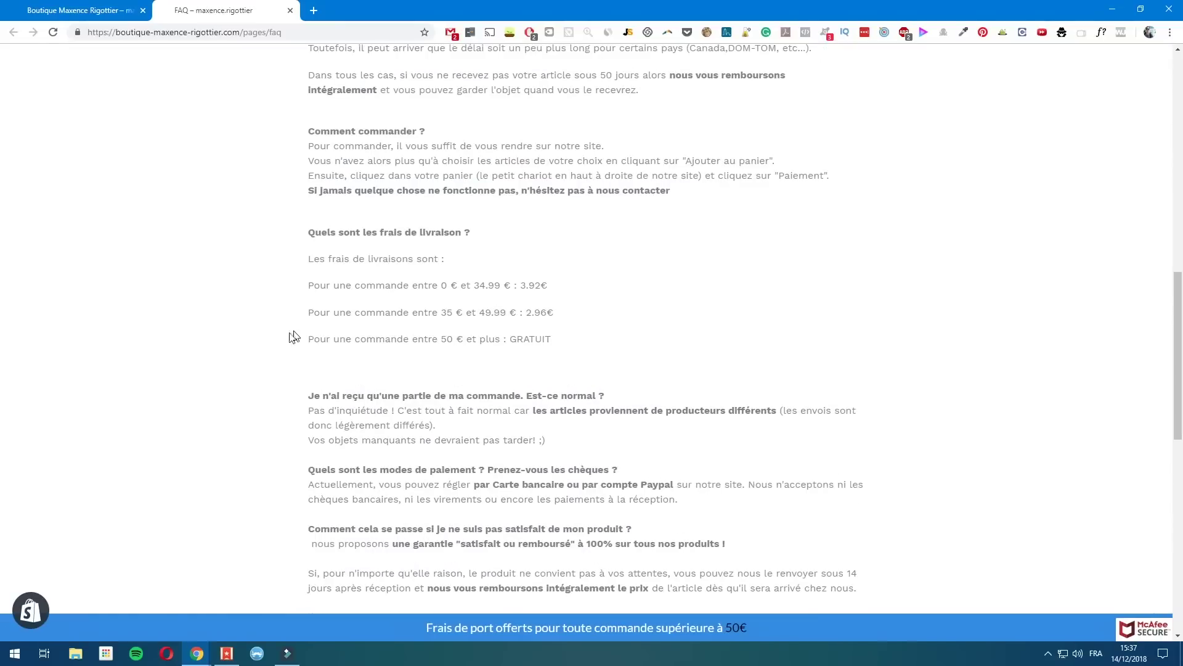
Highlight the delivery fees for orders under 50 € in the FAQ, clear the highlight and close the FAQ tab.
left_click_drag(534, 412, 562, 444)
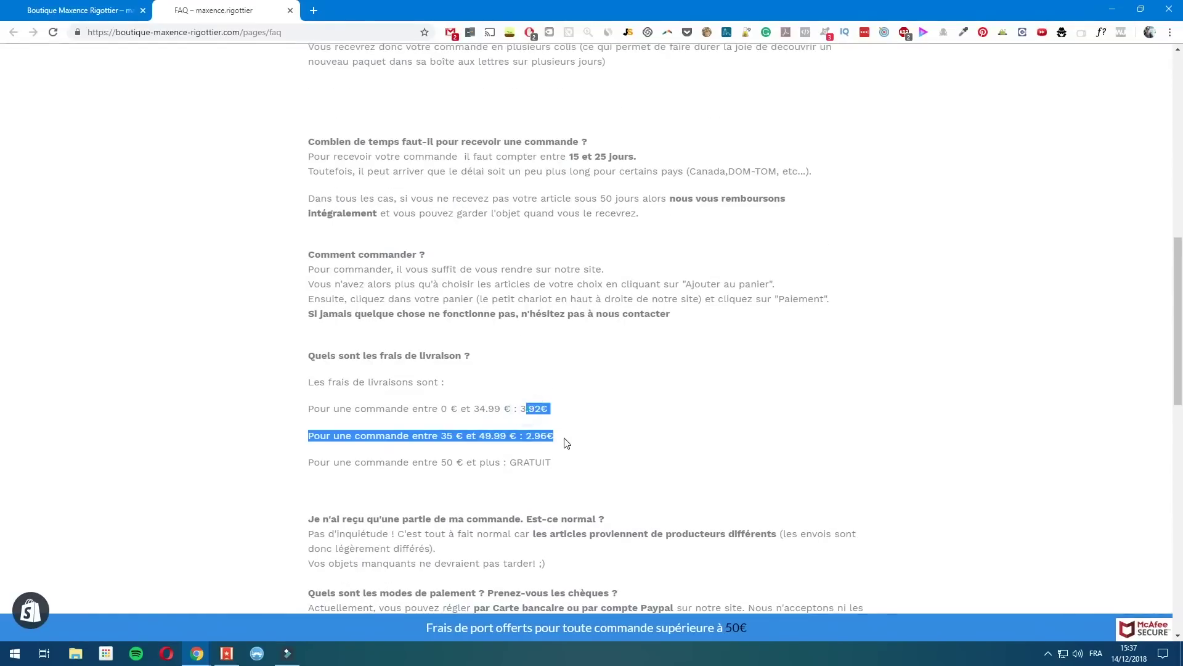
left_click(560, 448)
scroll(560, 448, "up", 11)
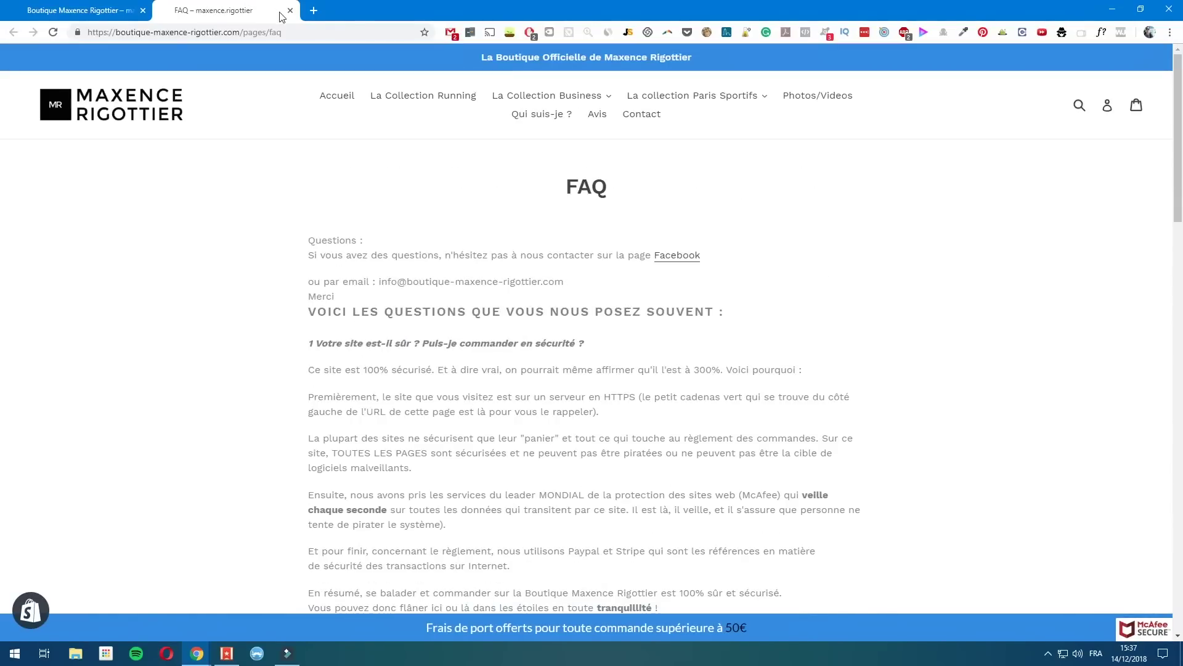
left_click(289, 10)
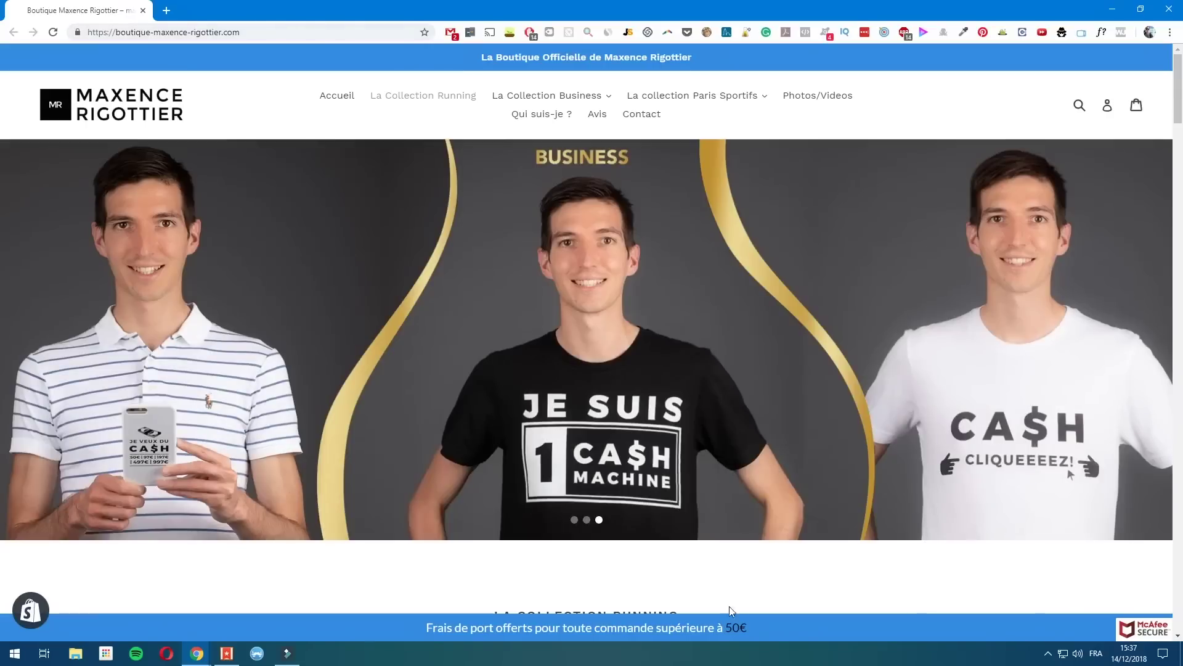
Open the store's Shopify admin Apps page and look through the list of installed apps.
left_click(46, 621)
left_click(1045, 628)
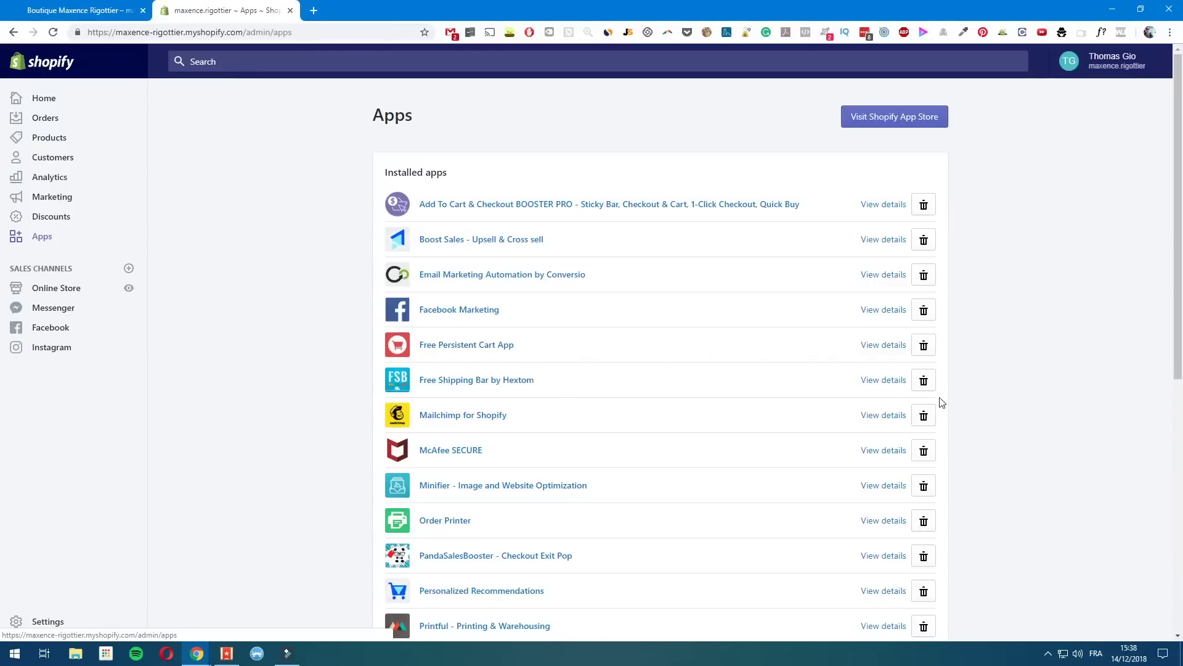
scroll(942, 401, "down", 2)
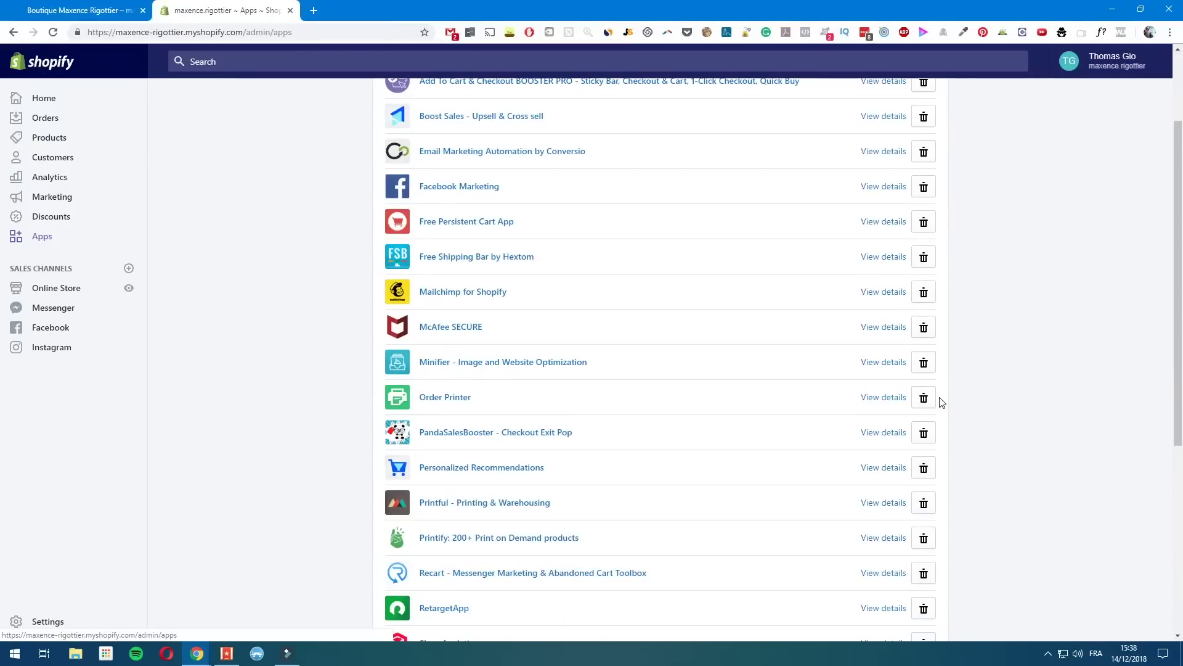
scroll(949, 403, "up", 2)
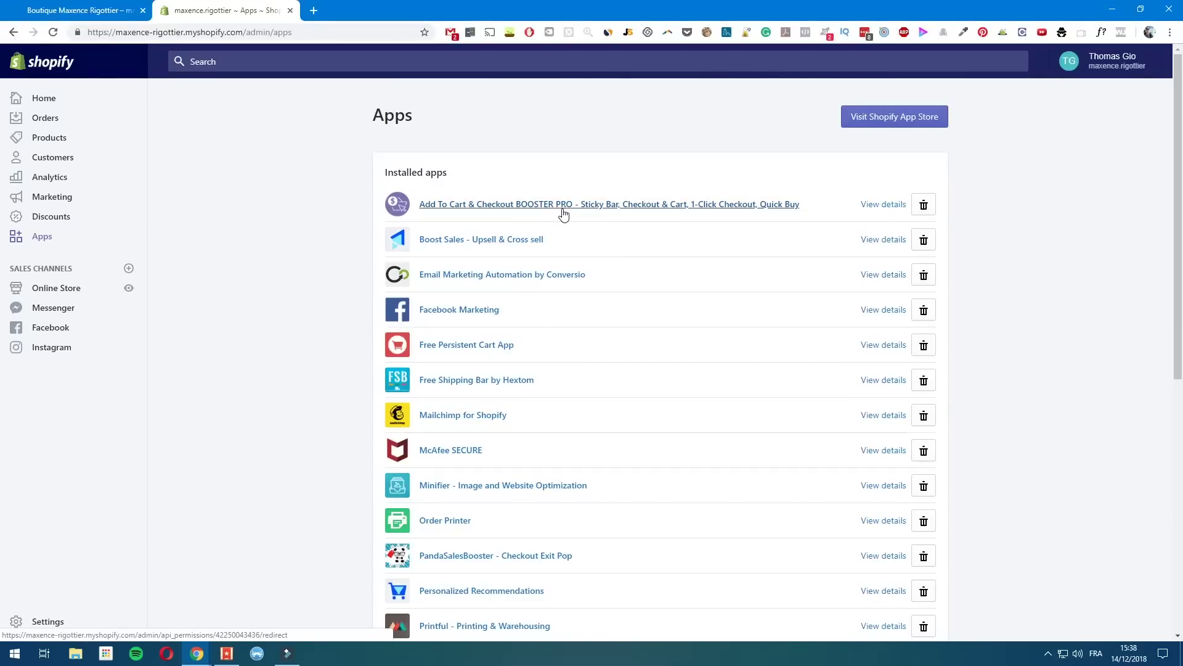
Switch back to the storefront and open the Maillot Running Homme Noir product from La Collection Running.
left_click(79, 11)
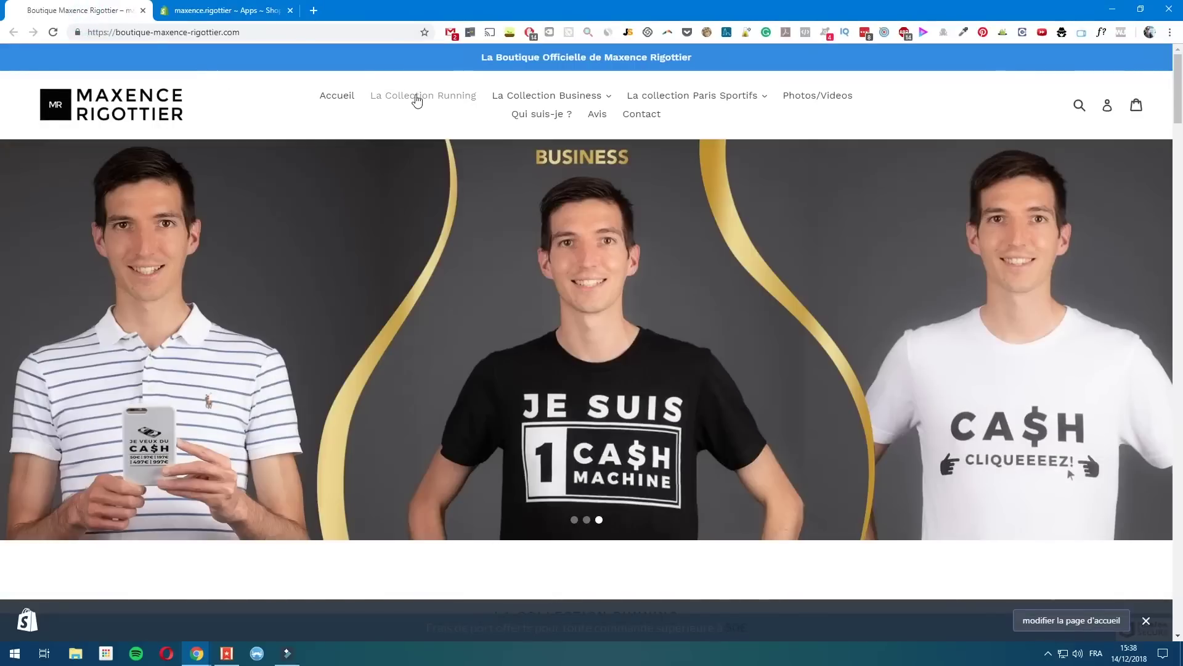
left_click(417, 99)
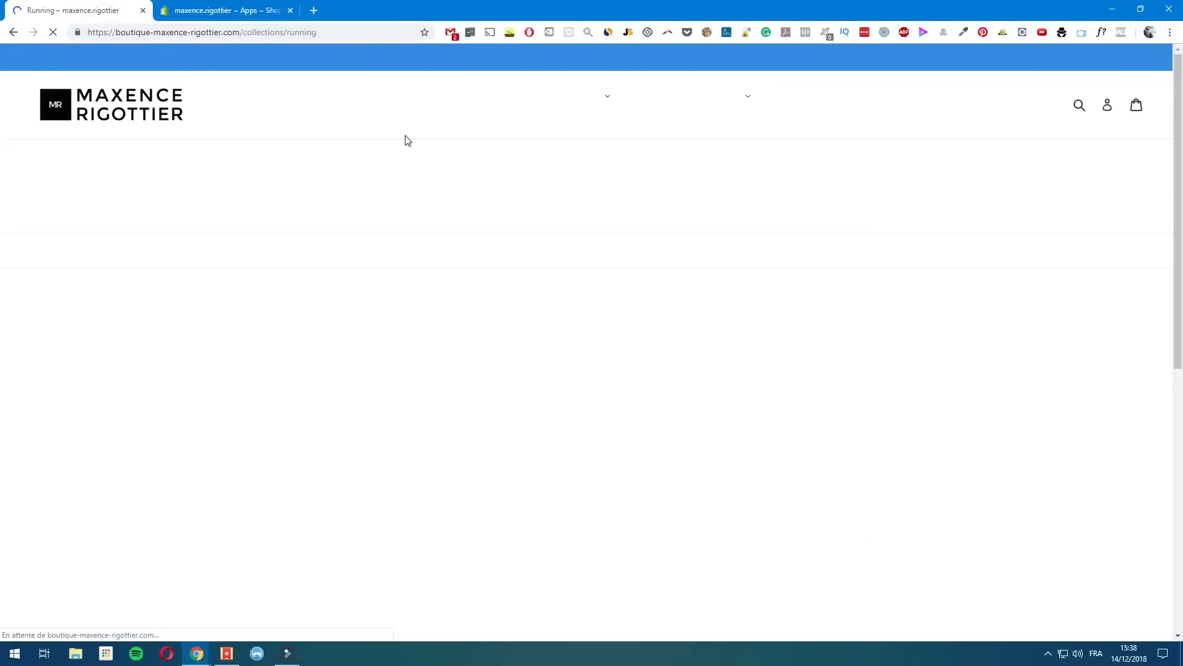
left_click(368, 392)
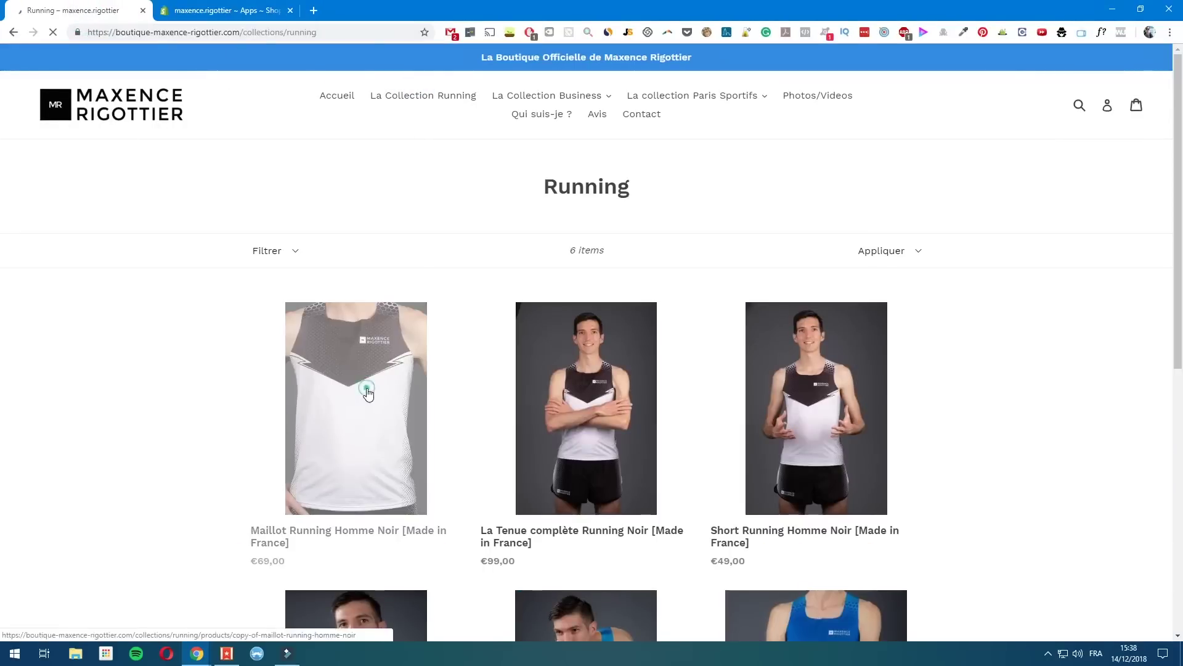
left_click(226, 17)
left_click(89, 17)
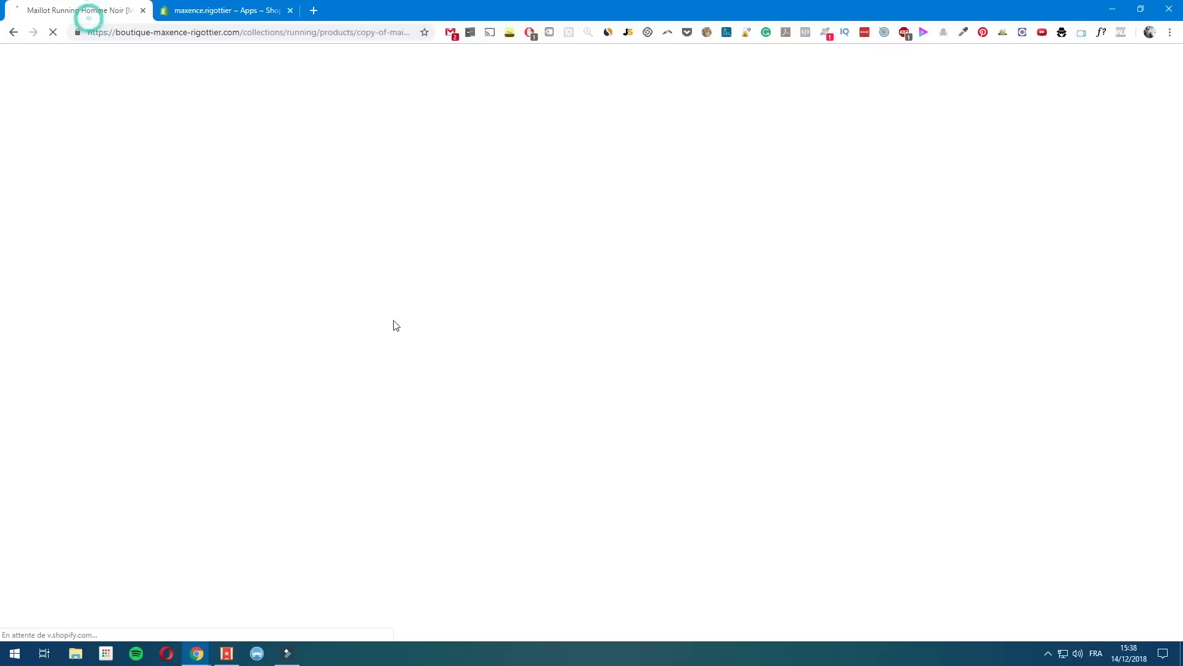
Examine the product page's description and sticky add-to-cart bar, then return to the Running collection.
scroll(739, 311, "down", 10)
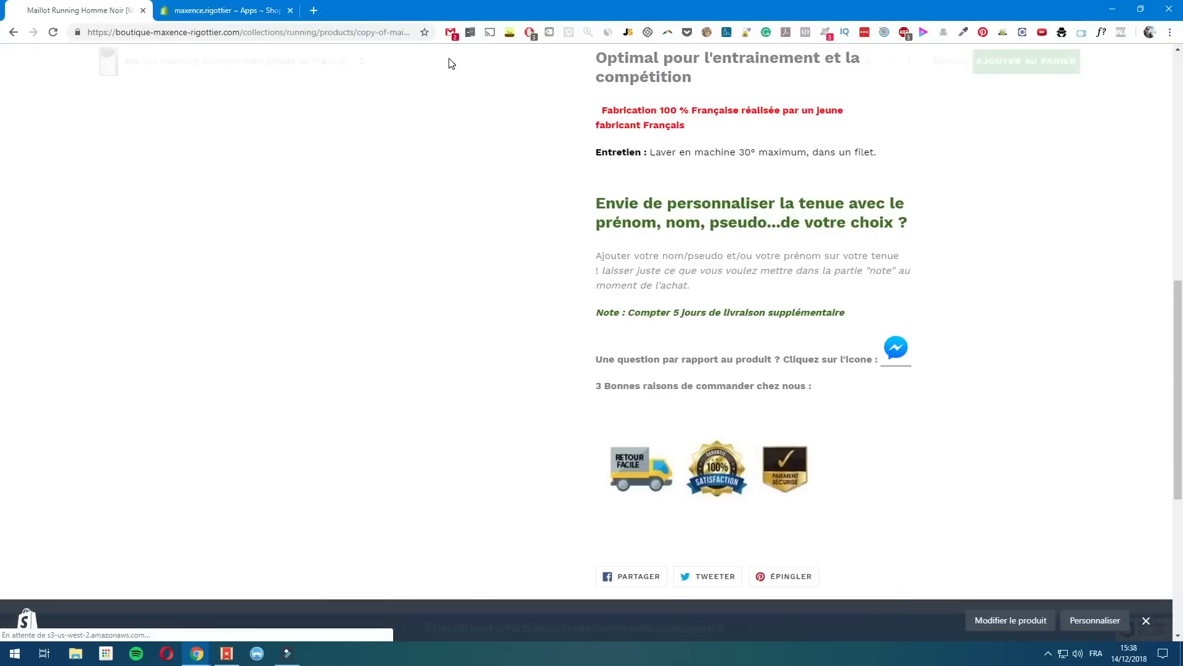
scroll(399, 155, "up", 2)
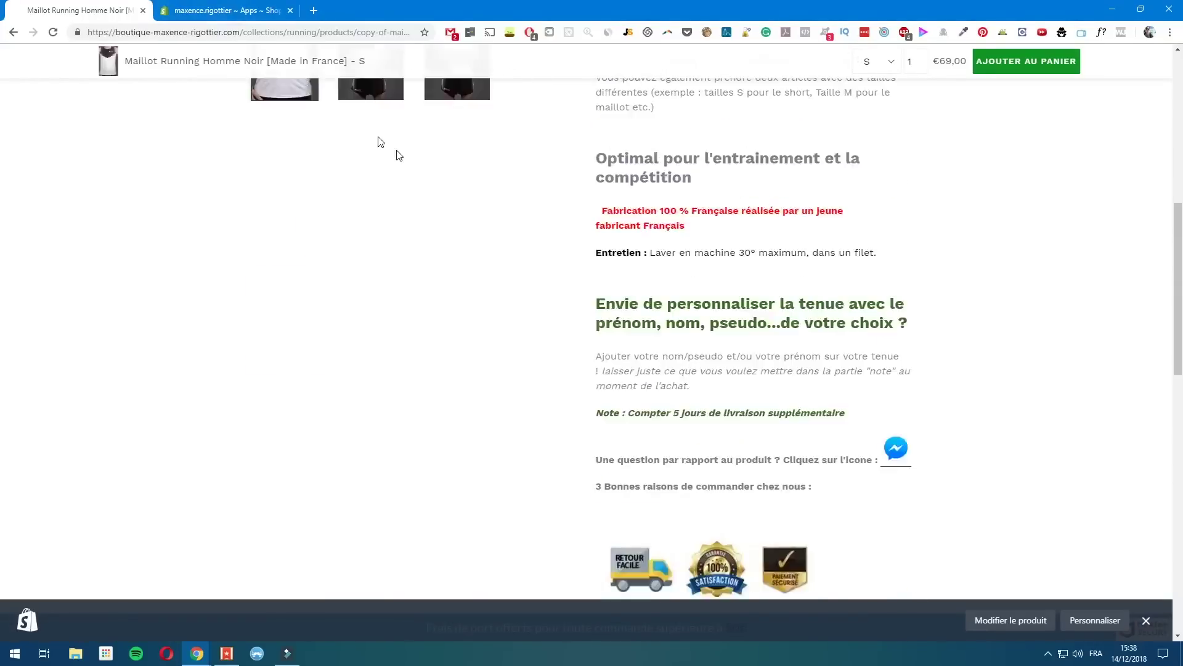
scroll(382, 148, "up", 9)
key("alt+Left")
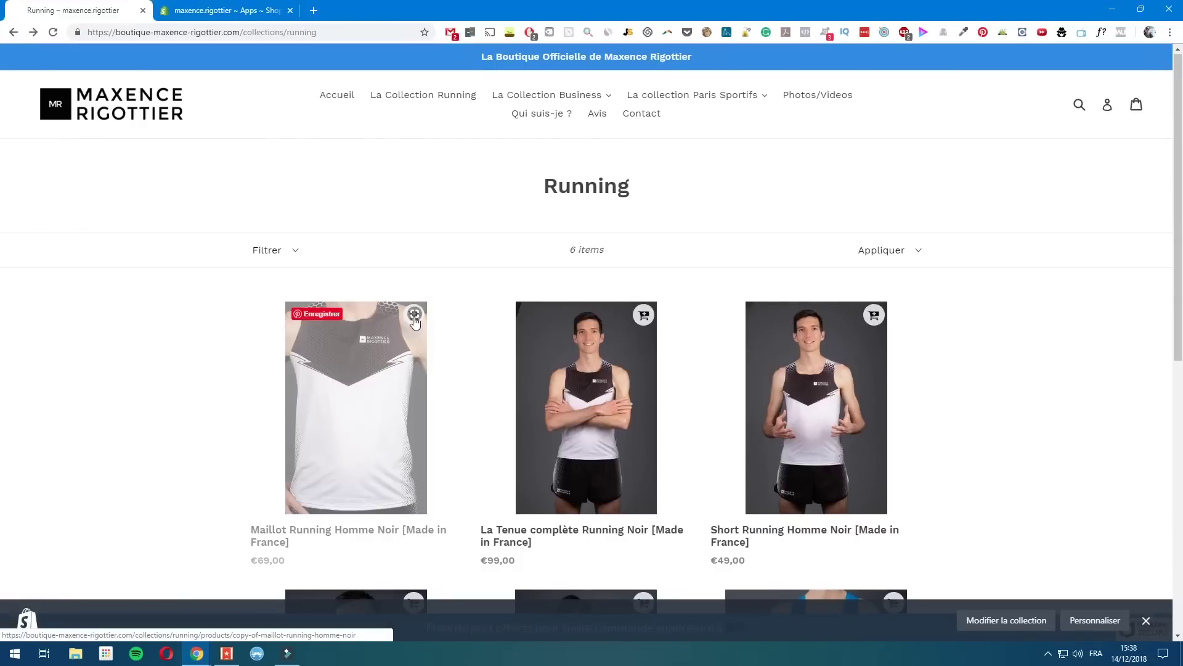
Check the Shopify admin app list, then quick-add the Maillot Running Homme Noir in size M to the cart from the Running collection.
key("ctrl+Tab")
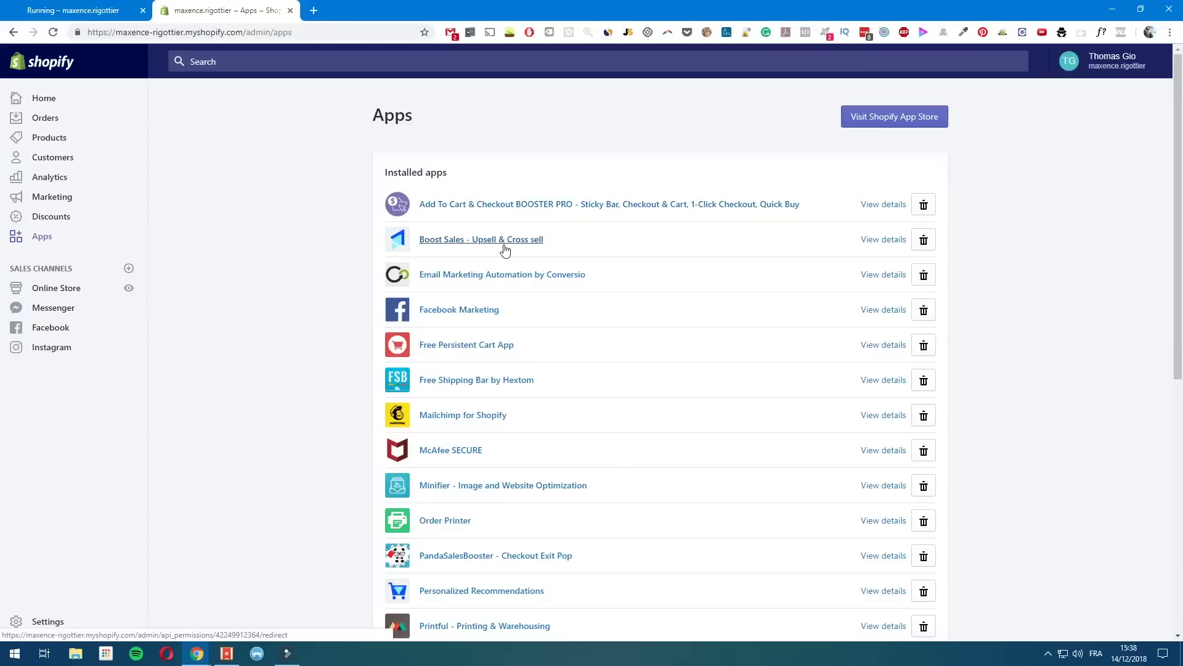
left_click(79, 12)
mouse_move(411, 315)
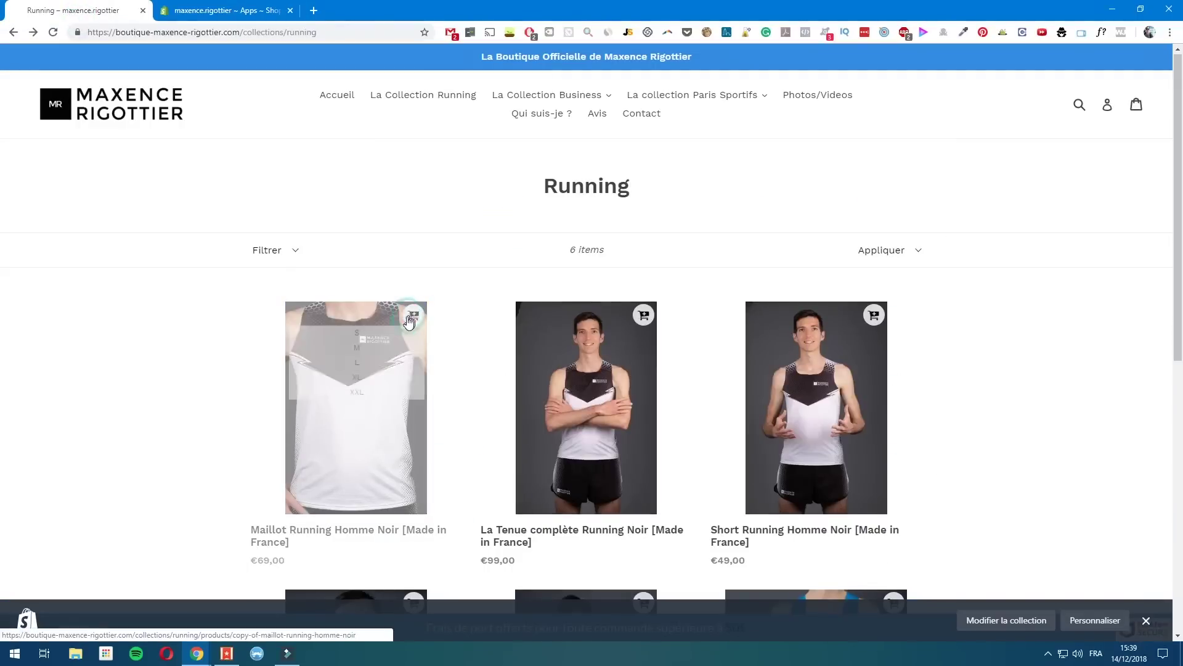
left_click(365, 349)
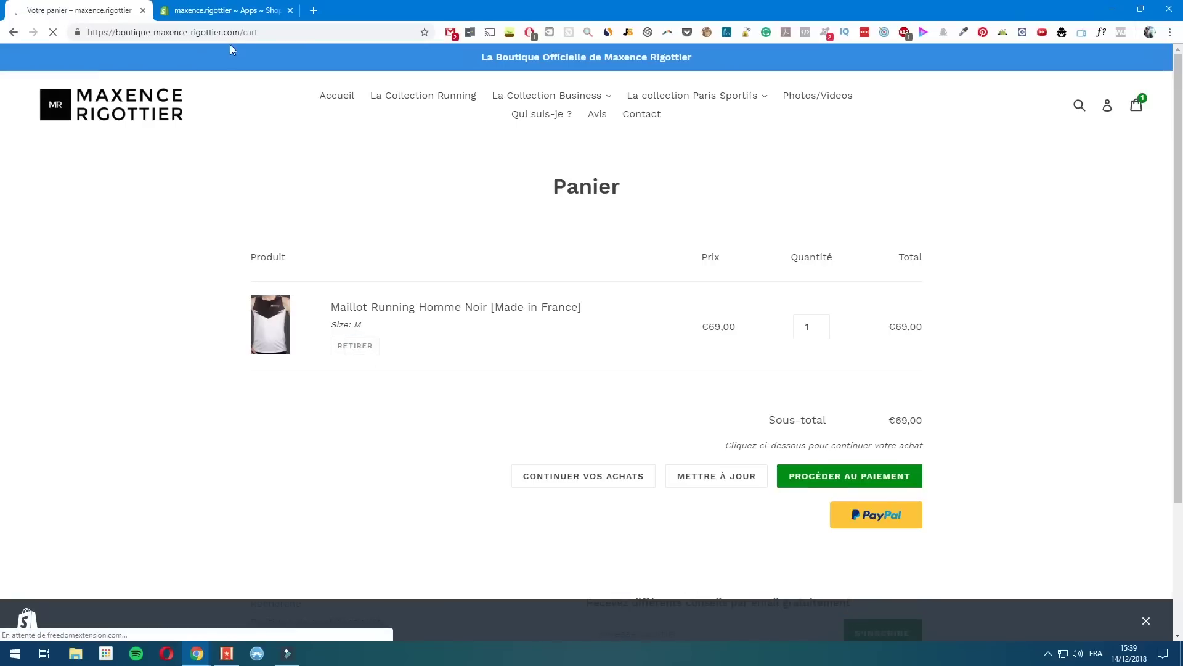
Look further through the installed apps in the Shopify admin and return to the storefront's cart page.
left_click(224, 10)
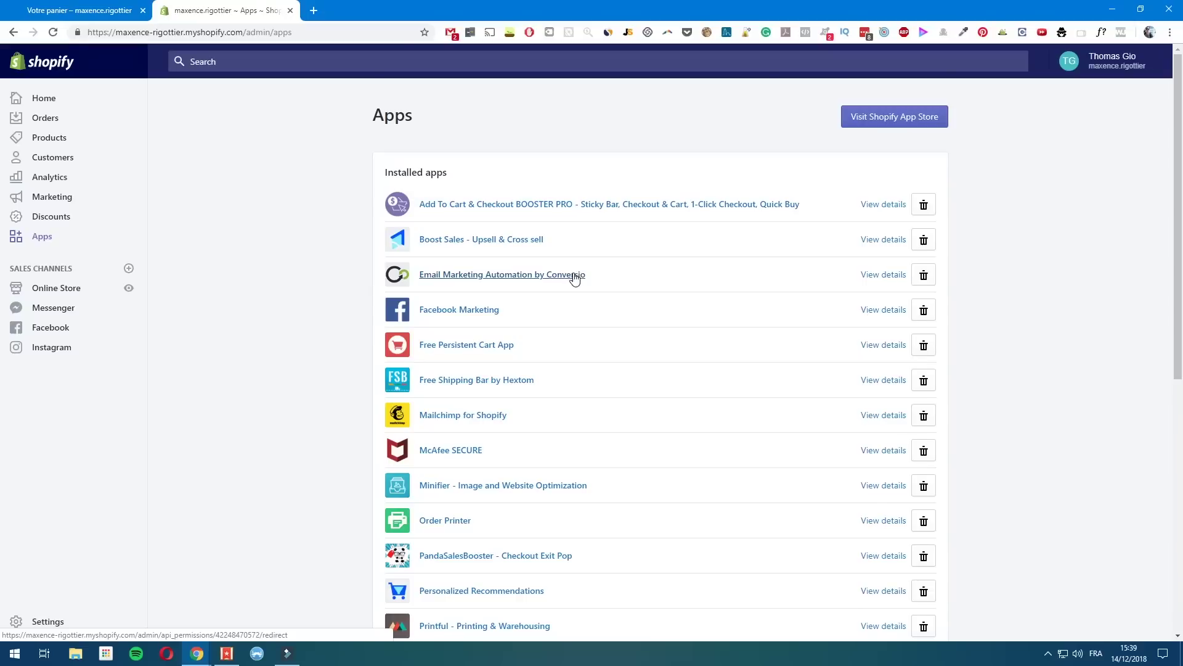
scroll(575, 279, "down", 2)
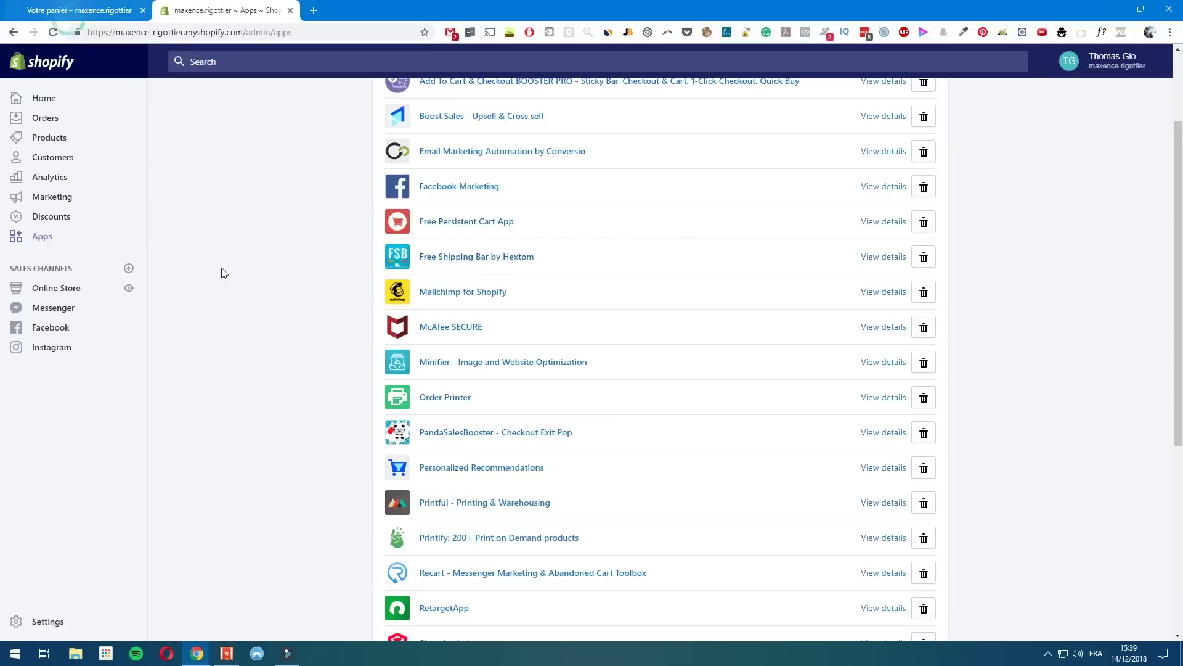
left_click(68, 13)
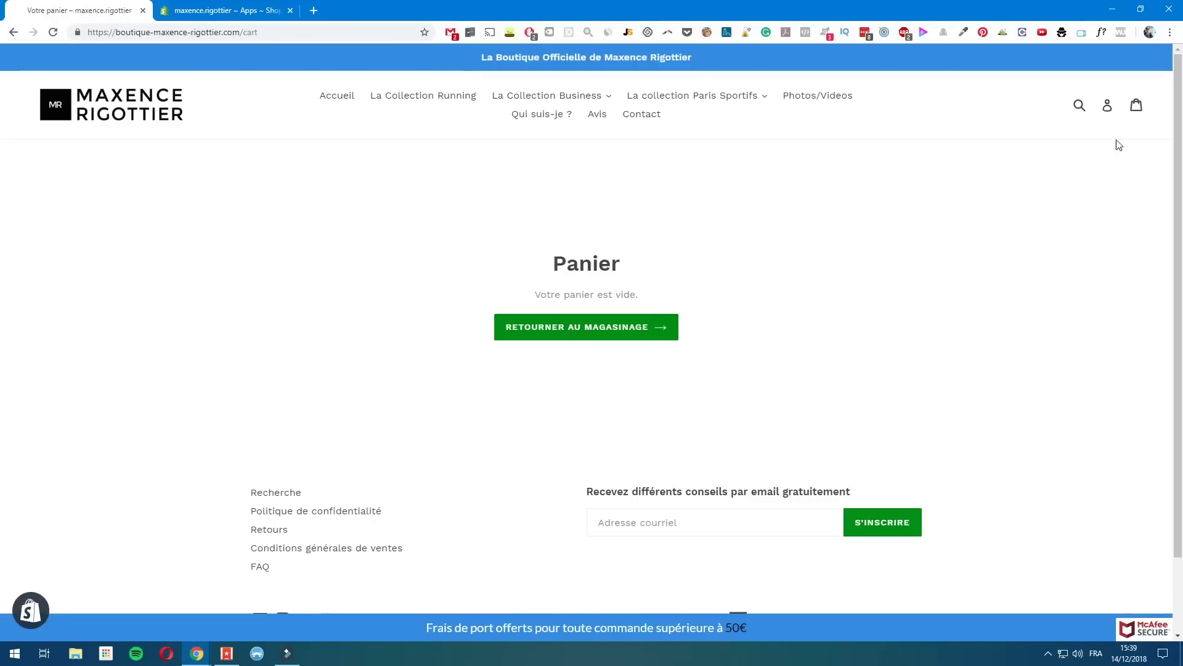
Quick-add the Je suis une Cash Machine V2 T-shirt in Noir, size M, to the cart from the T Shirts Business collection.
left_click(546, 97)
left_click(537, 127)
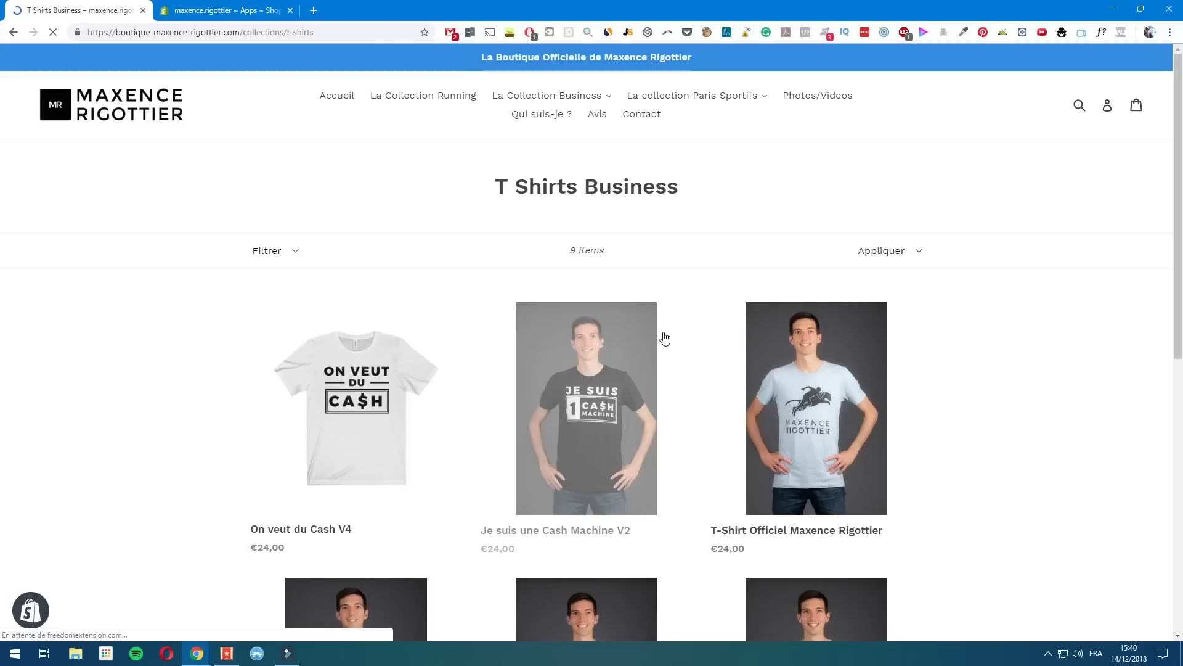
left_click(644, 317)
left_click(579, 349)
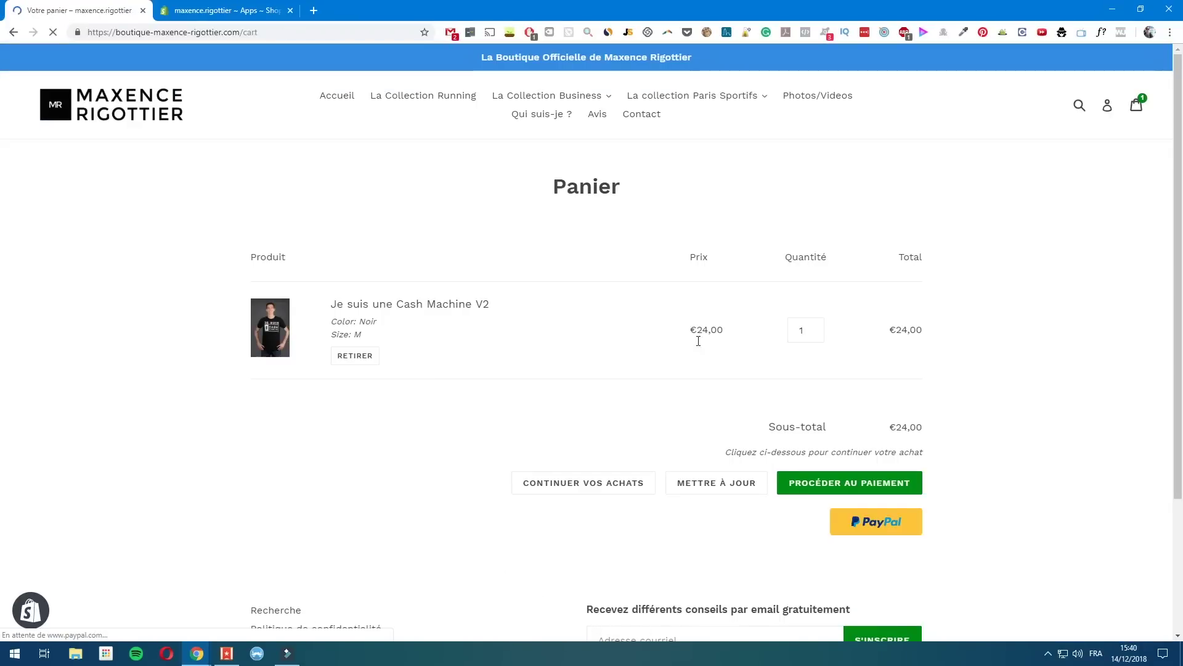
Examine the cart's free shipping bar and McAfee SECURE badge alongside their apps in the admin's installed app list.
scroll(512, 567, "down", 3)
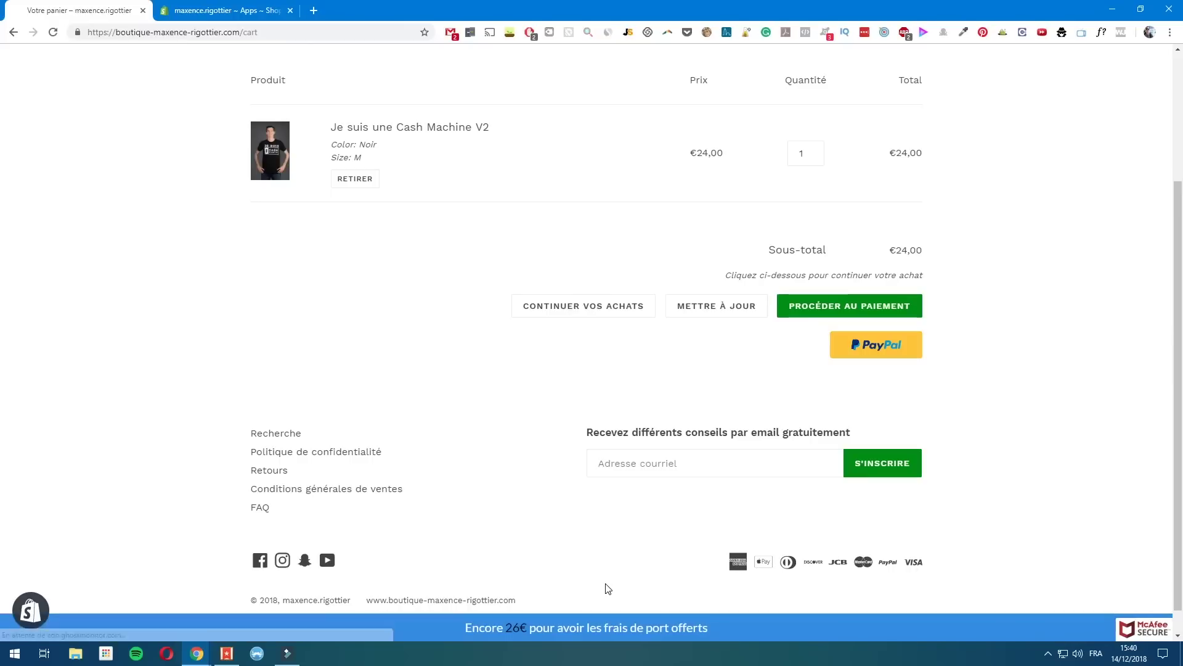
double_click(510, 628)
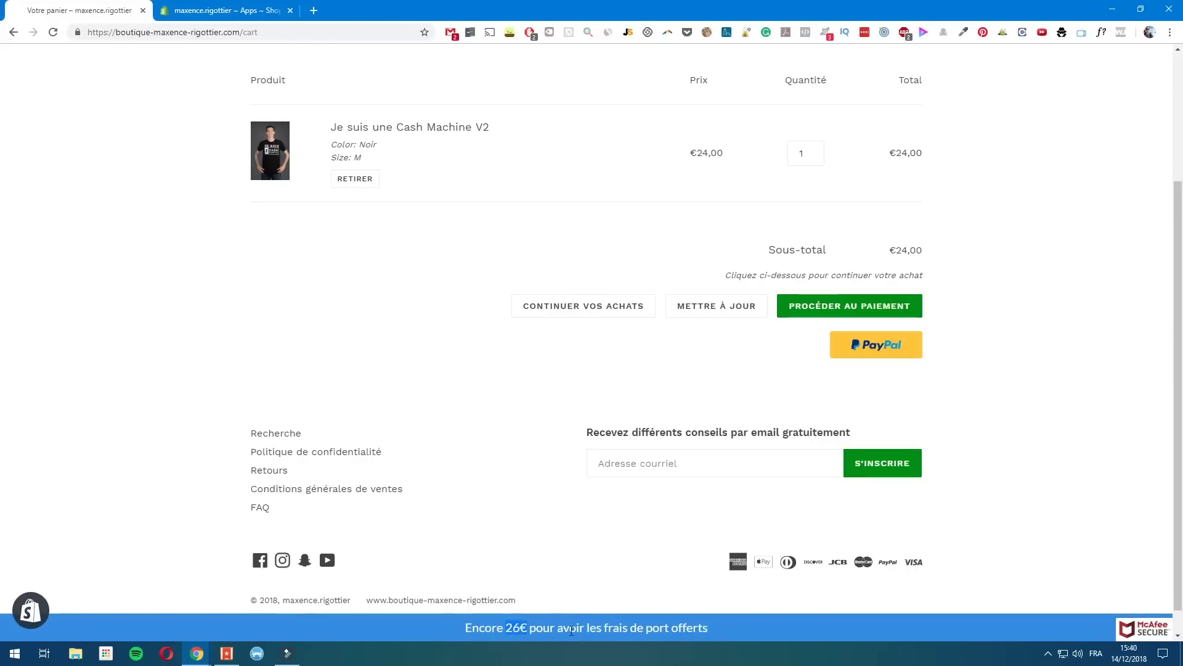
left_click(174, 17)
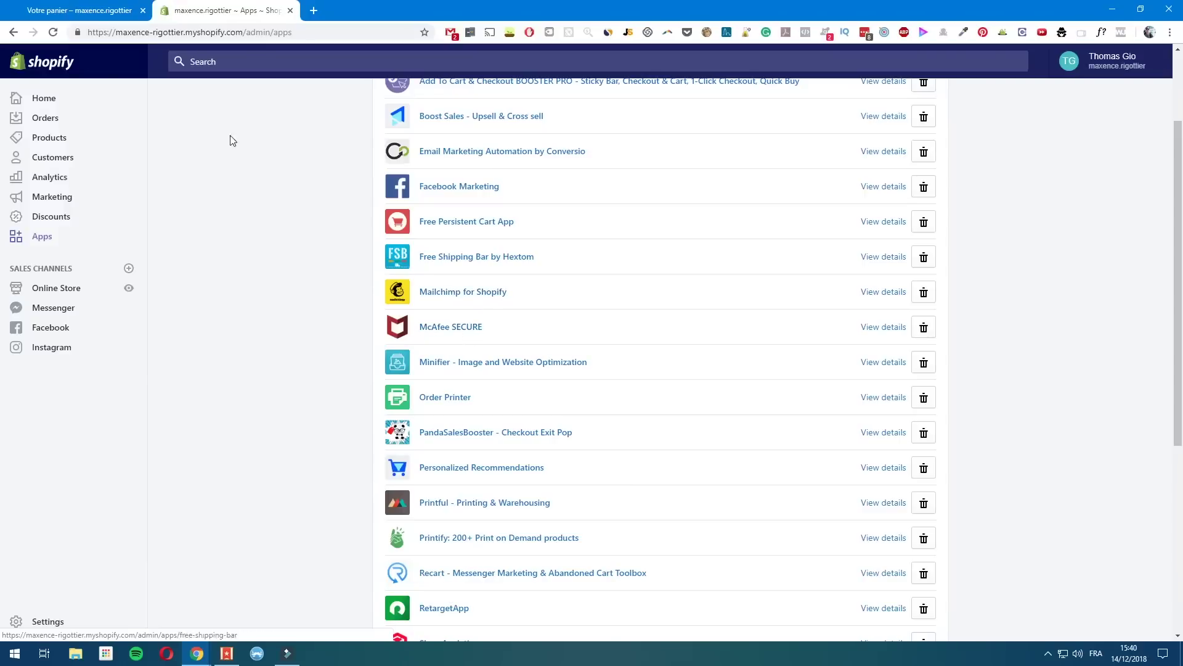
left_click(80, 11)
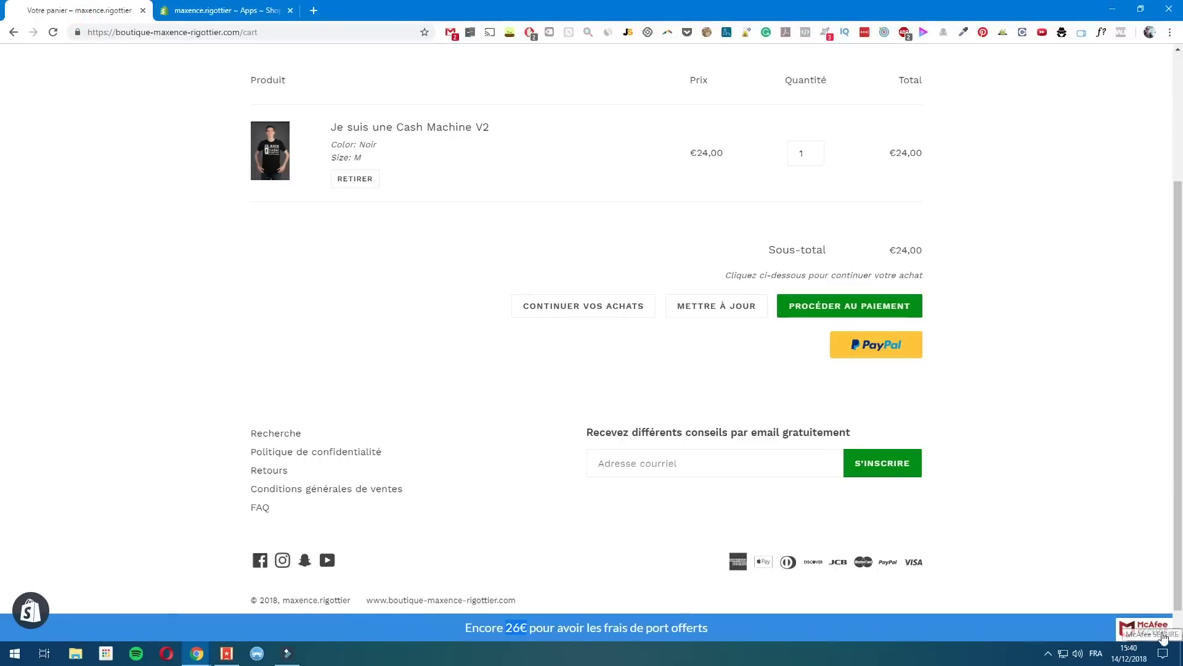
left_click(204, 14)
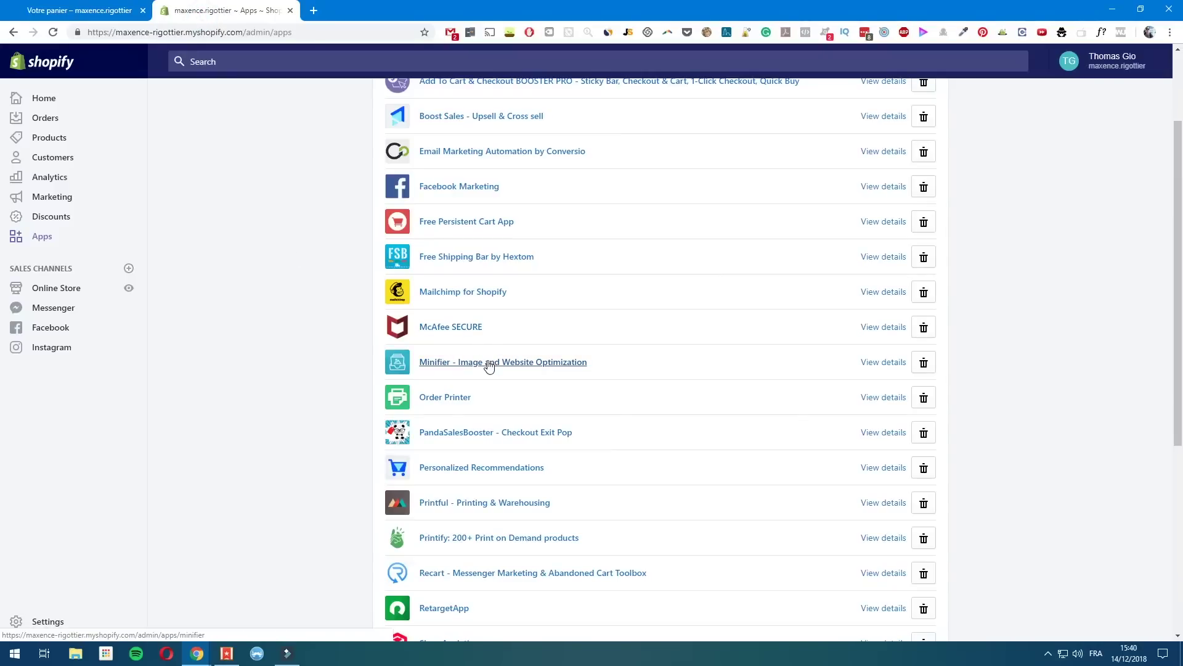
left_click(79, 11)
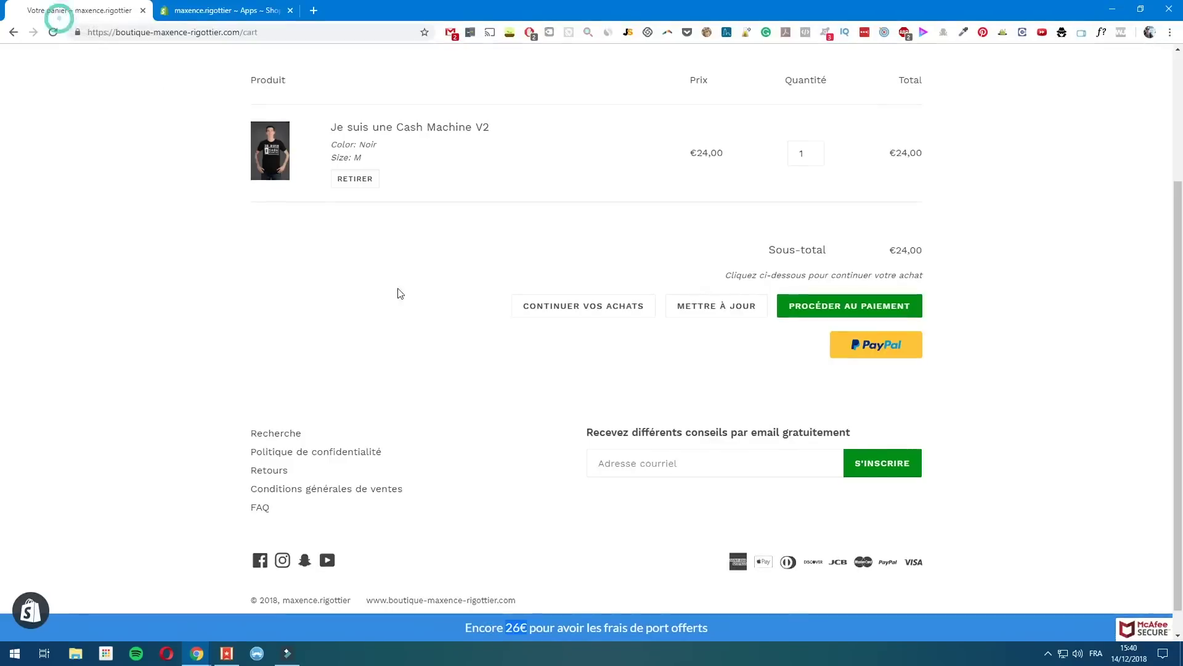
Remove the Je suis une Cash Machine V2 T-shirt from the cart and go to the store's homepage.
left_click(355, 355)
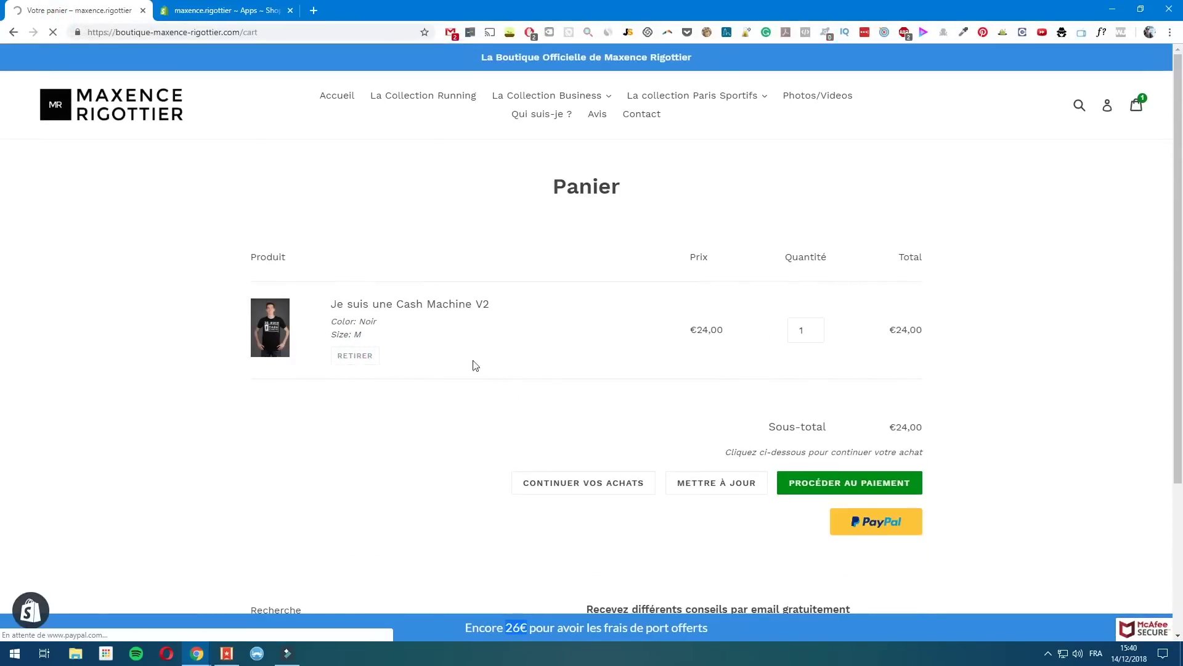
left_click(341, 97)
Check the admin app list, then quick-add La Tenue complète Running Noir in size M to the cart from the homepage's Running section.
left_click(222, 10)
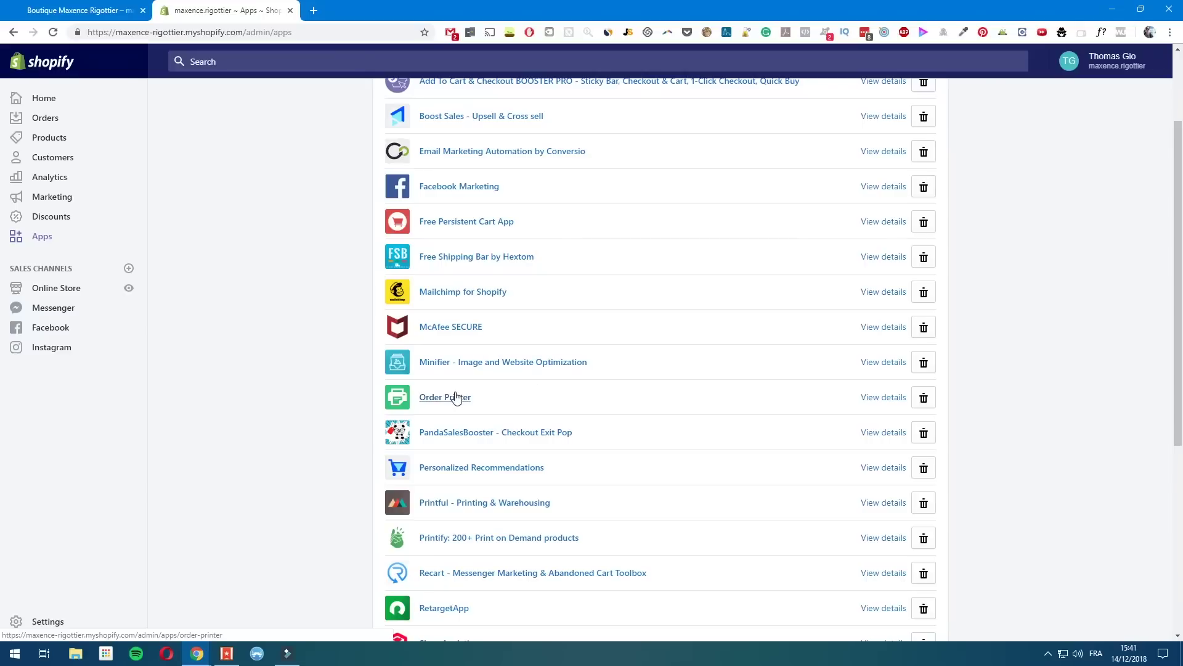
scroll(452, 399, "down", 1)
left_click(535, 371)
scroll(542, 431, "down", 5)
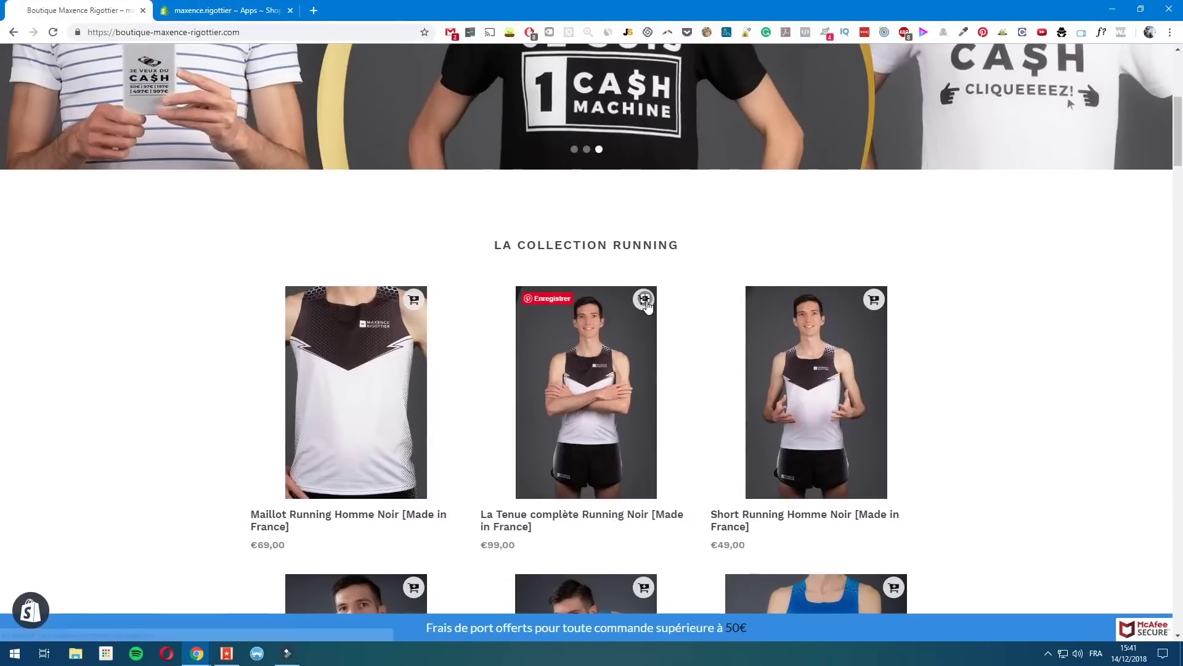
left_click(644, 300)
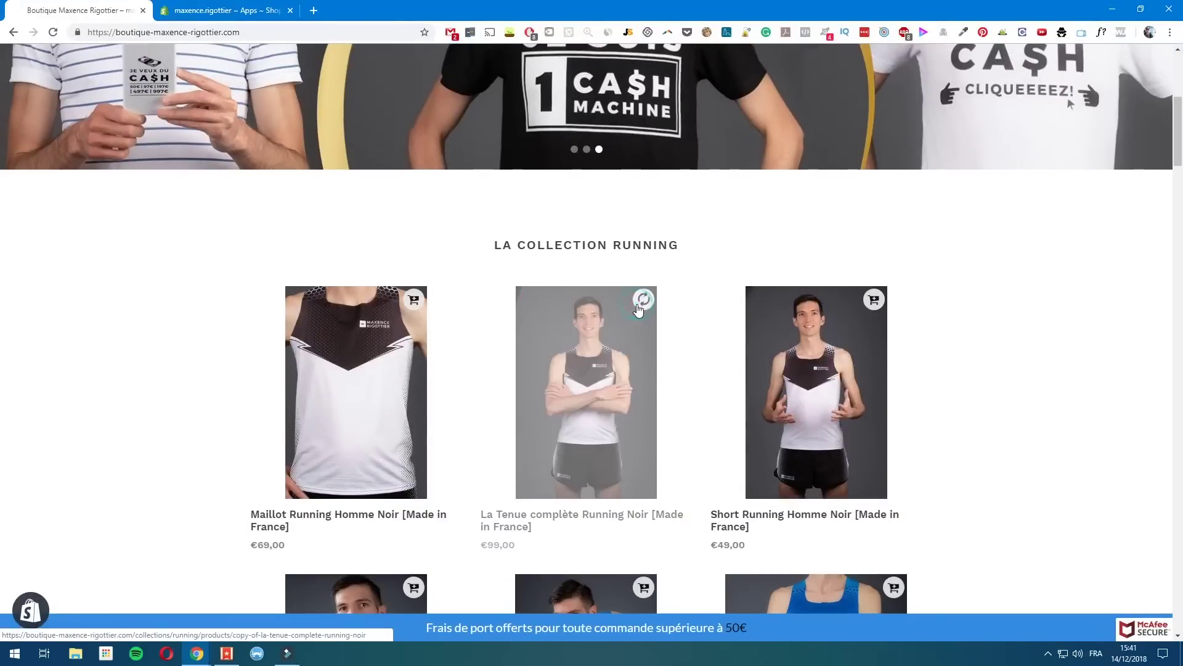
left_click(595, 334)
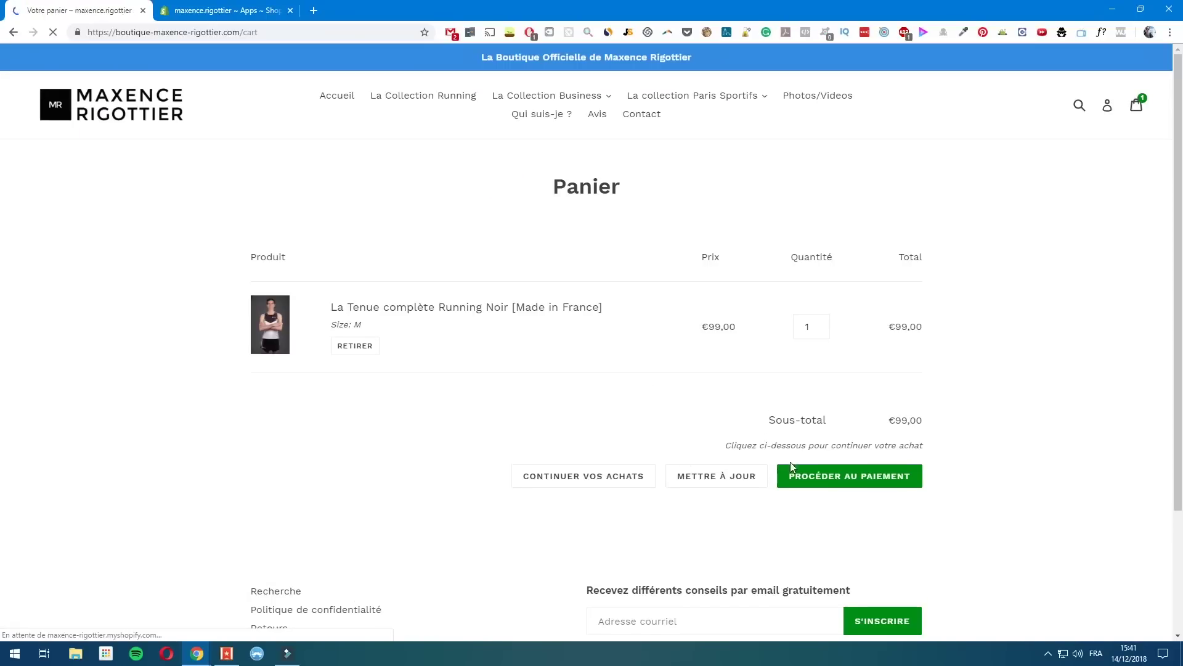
Proceed to the checkout's customer information page, check it against the installed apps in the admin, and return to the cart.
left_click(828, 475)
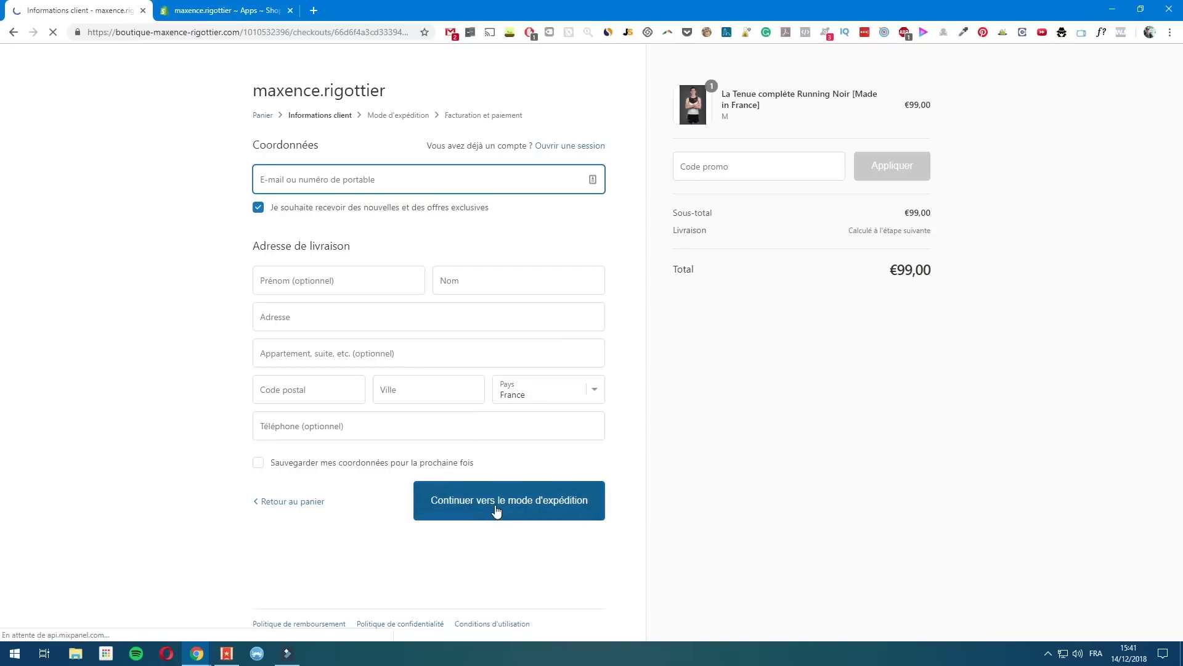
left_click(210, 12)
left_click(80, 11)
left_click(209, 12)
left_click(80, 10)
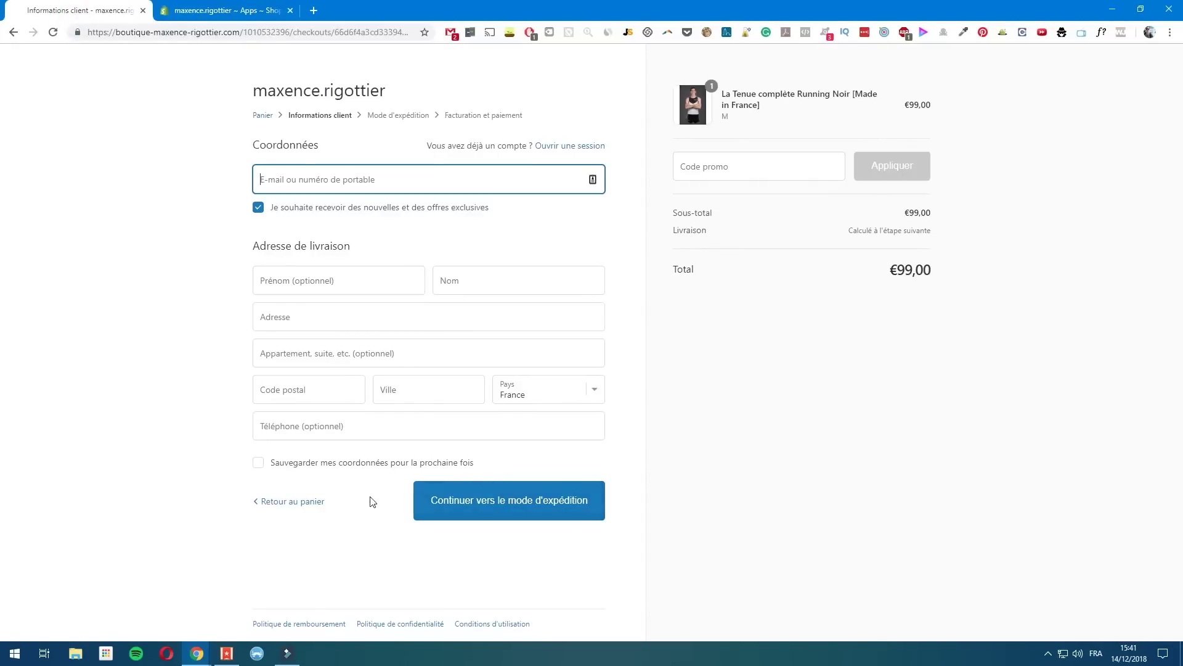
left_click(280, 499)
Try to open the PandaSalesBooster - Checkout Exit Pop app in a new tab, then close it and return to the storefront cart.
key("ctrl+Tab")
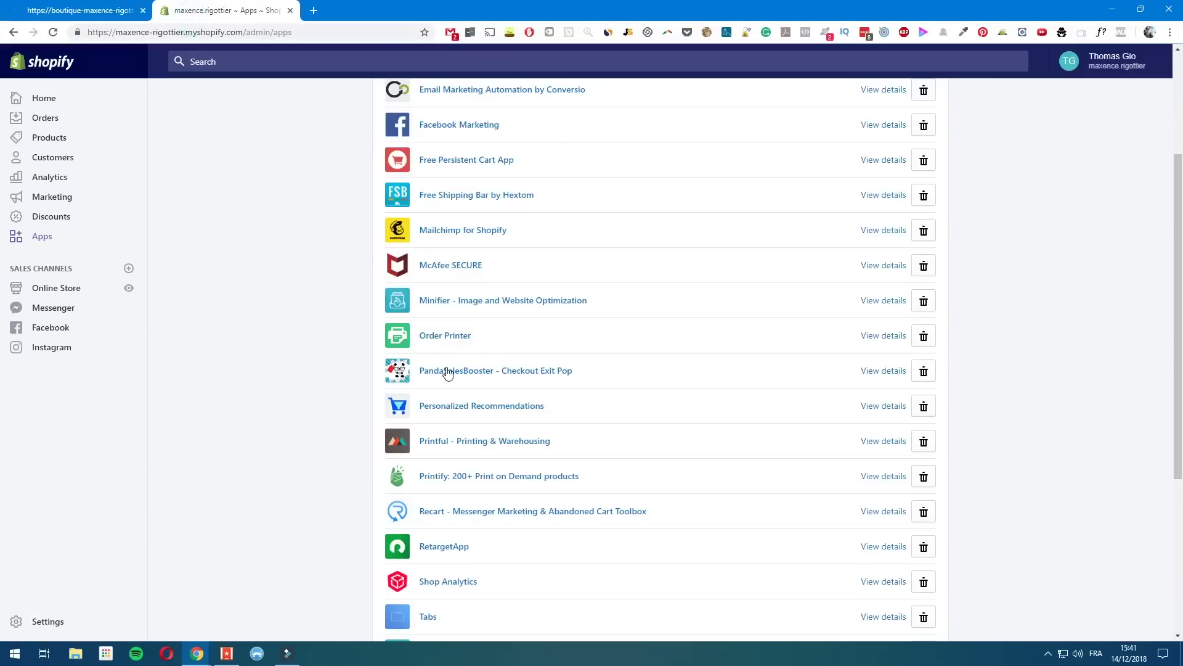
left_click(450, 371)
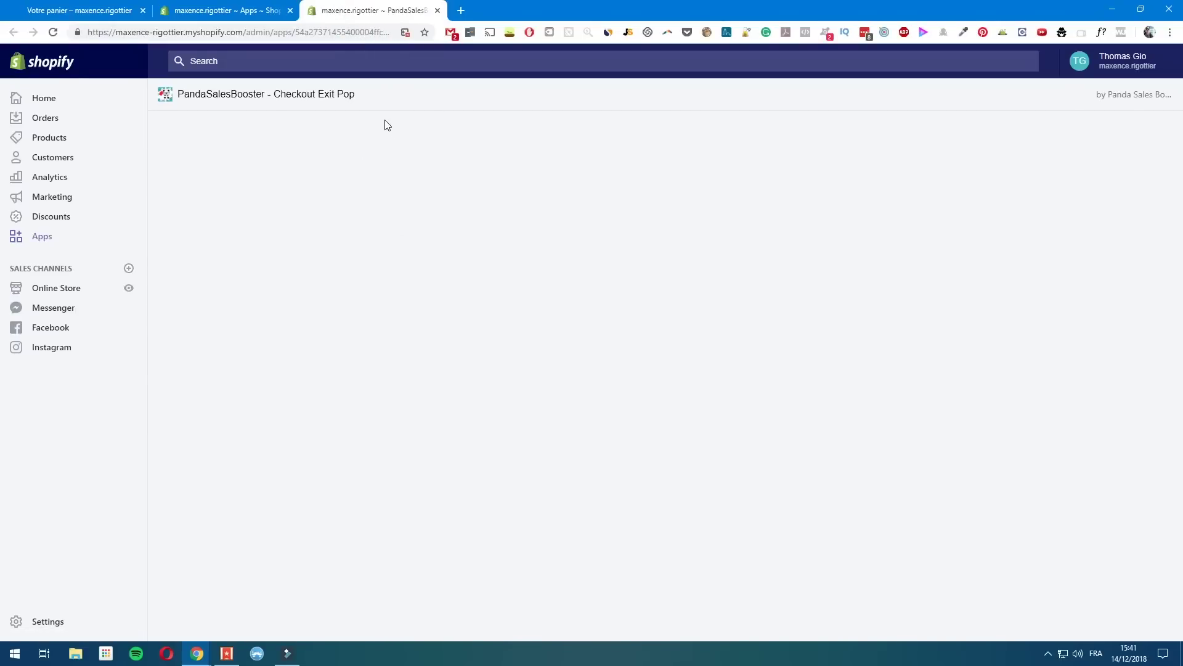
left_click(405, 33)
left_click(358, 96)
left_click(405, 143)
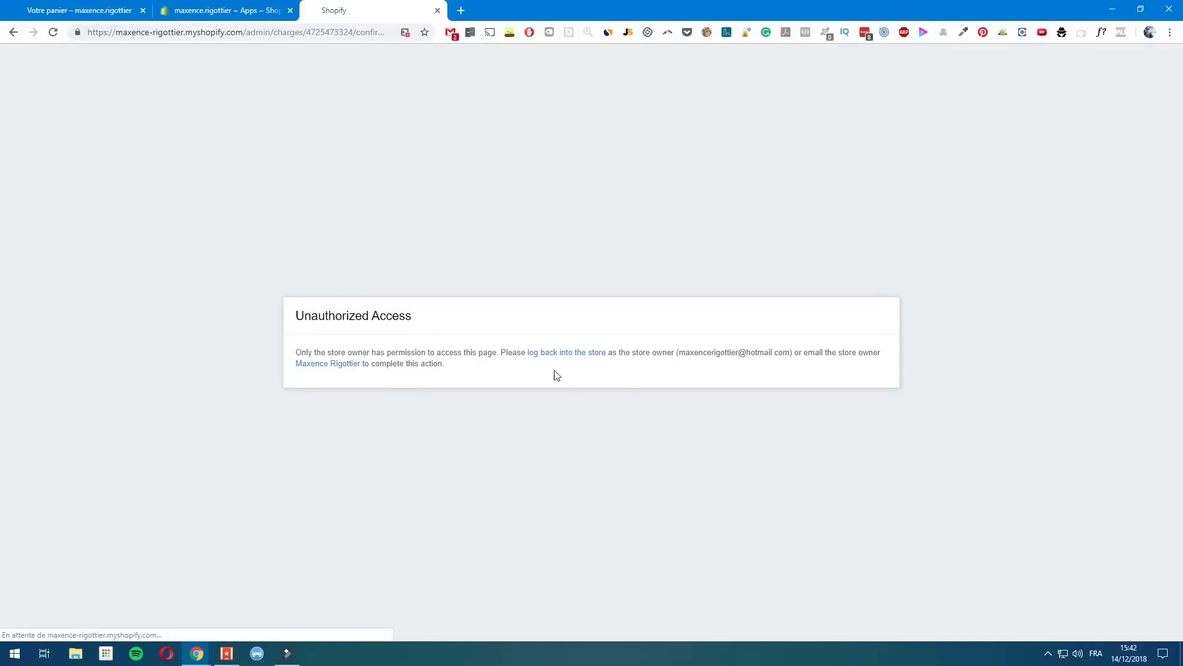
left_click(440, 11)
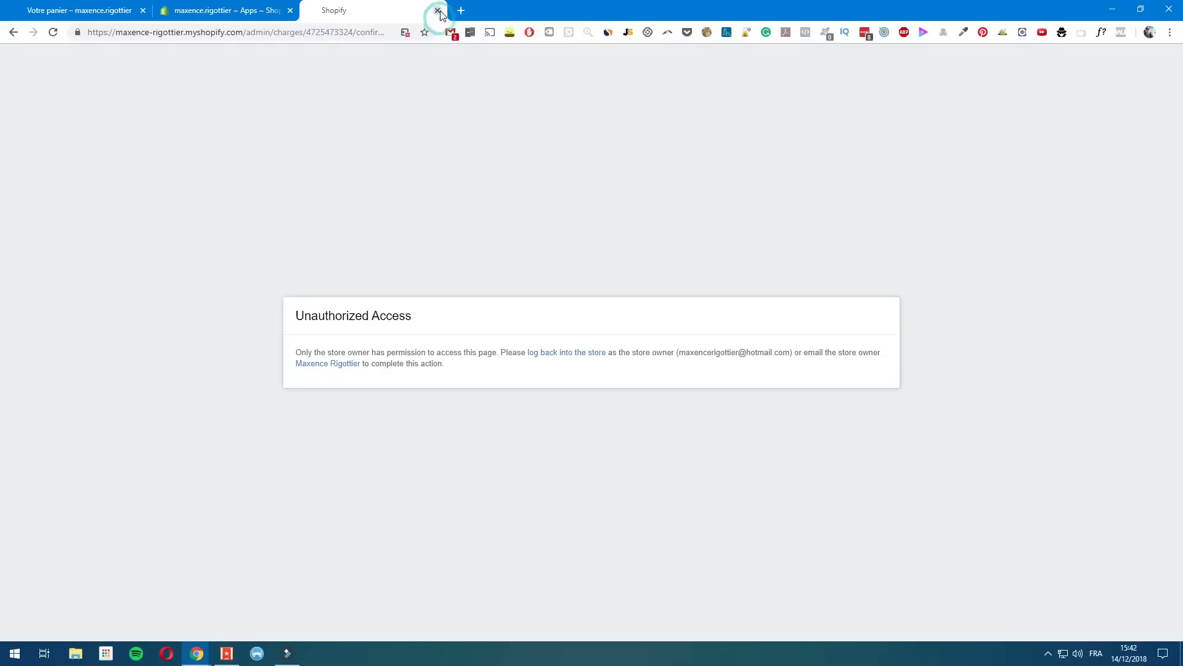
left_click(438, 11)
left_click(65, 16)
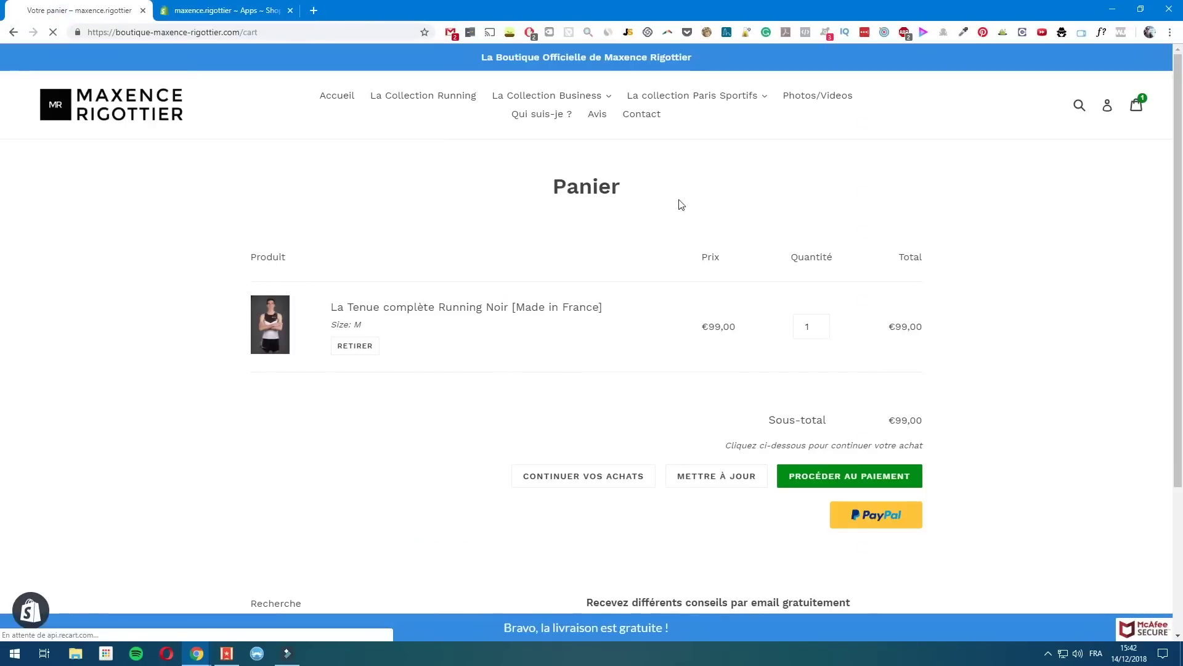
Look at the Personalized Recommendations and Printful apps in the admin app list, checking the cart page for recommended products in between.
left_click(209, 11)
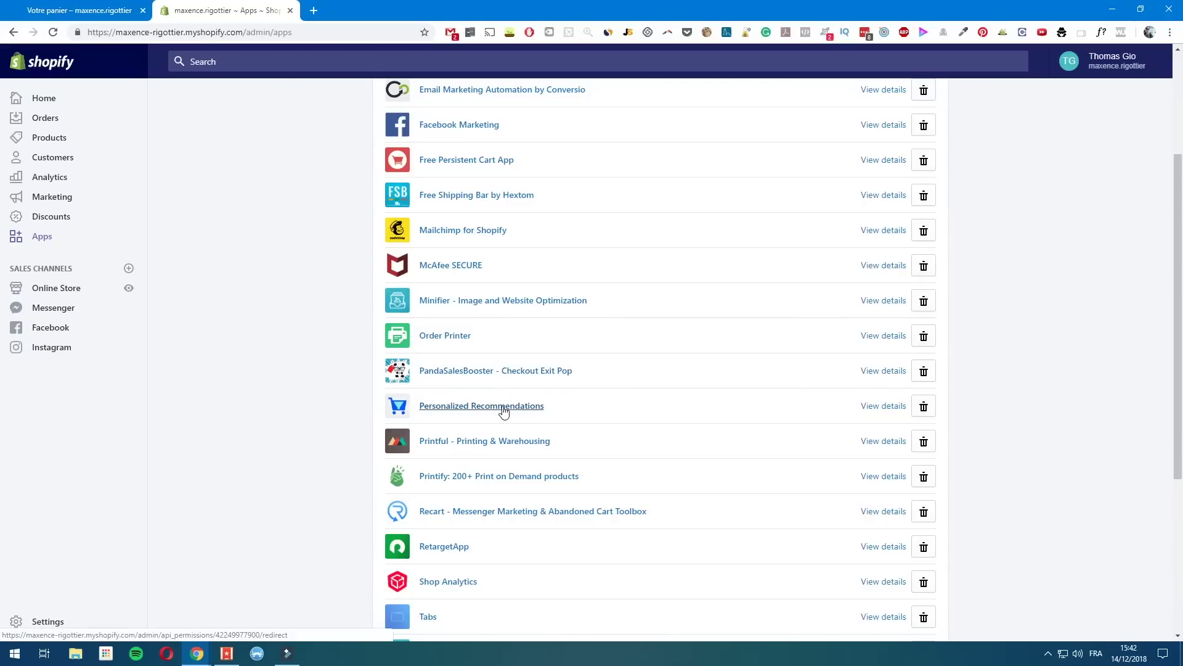
left_click(106, 13)
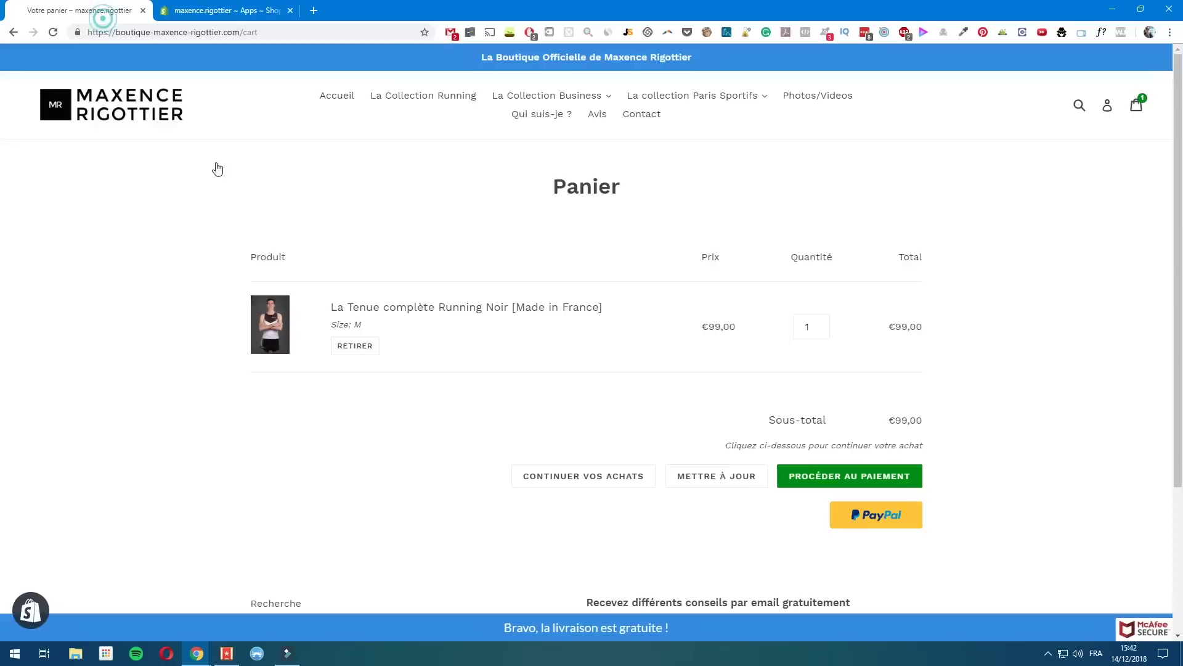
scroll(370, 431, "down", 3)
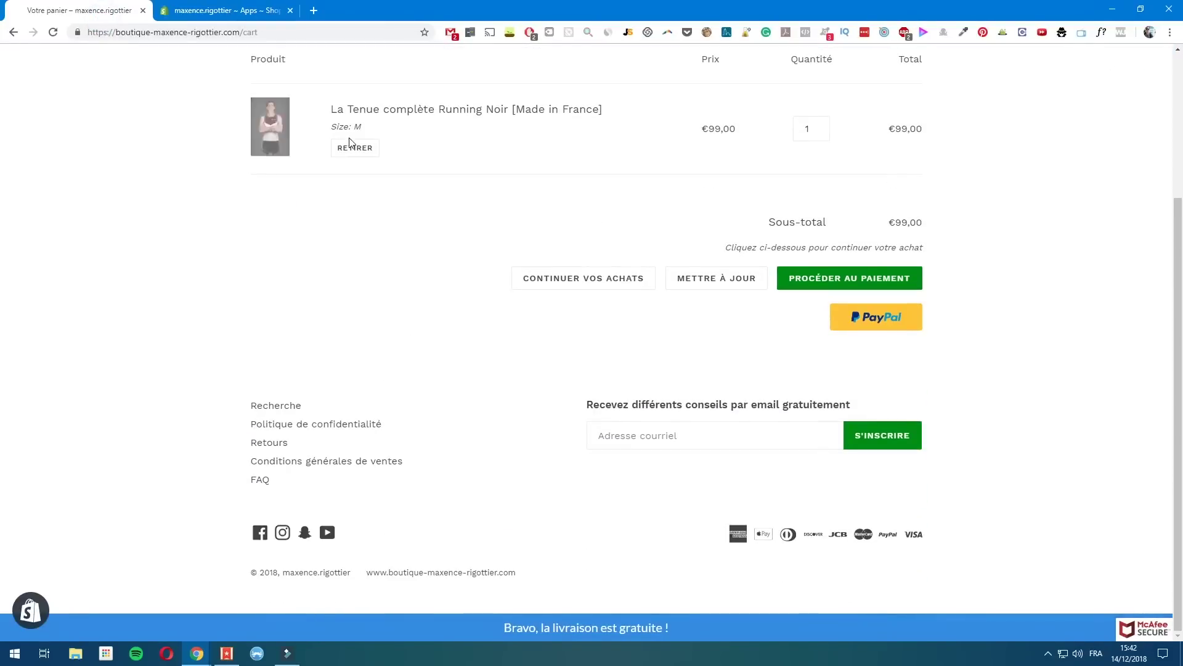
left_click(229, 10)
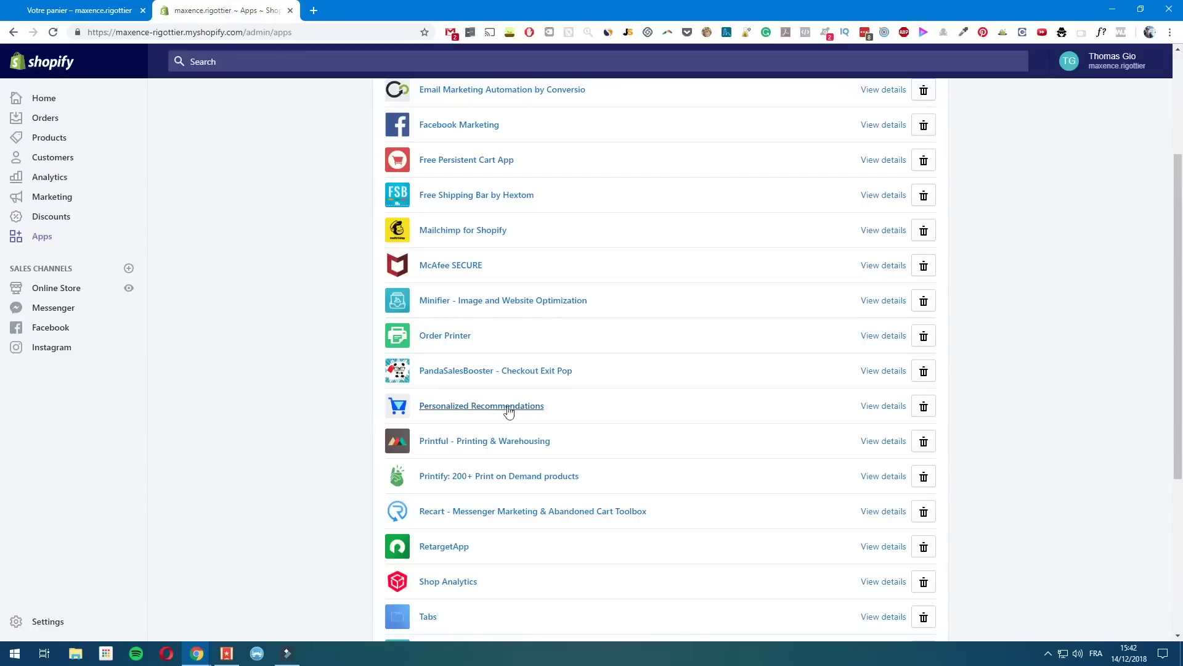
scroll(534, 413, "down", 2)
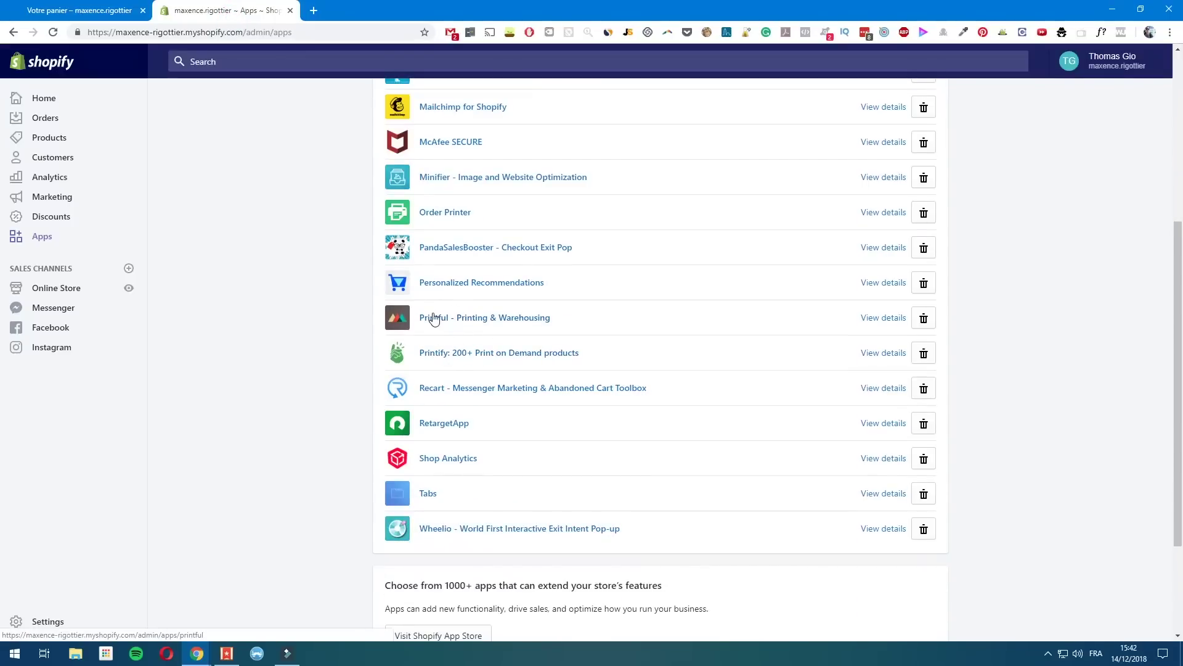
Open the Coques Business collection on the storefront and examine its phone cases.
left_click(80, 14)
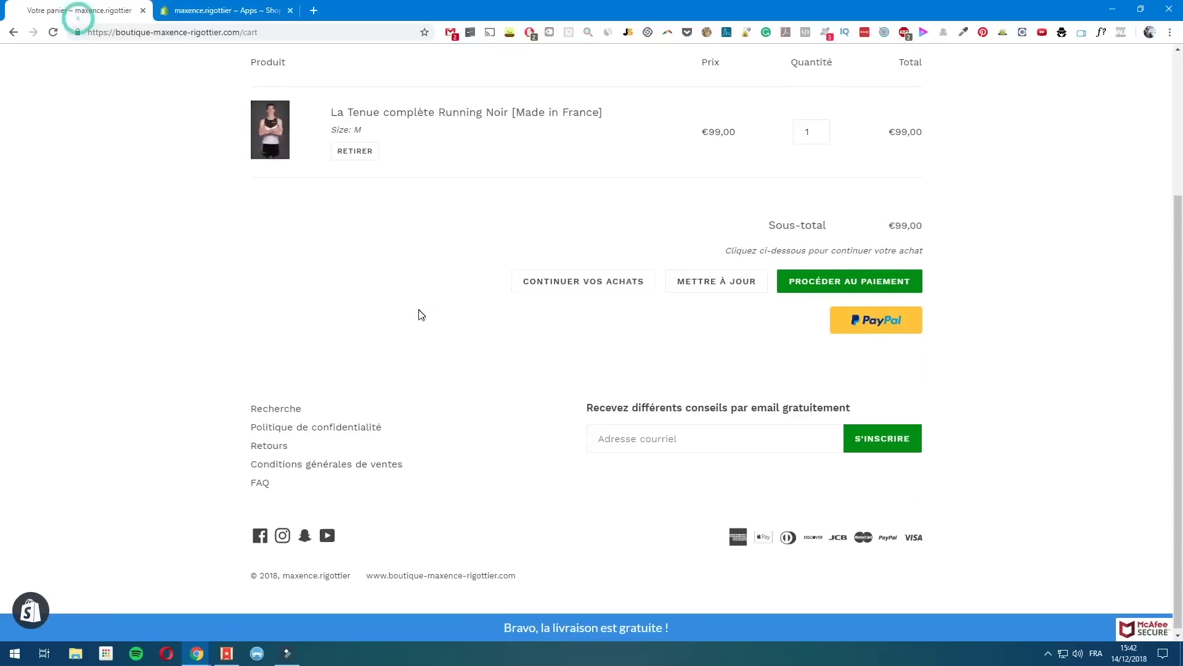
scroll(419, 308, "up", 3)
mouse_move(561, 99)
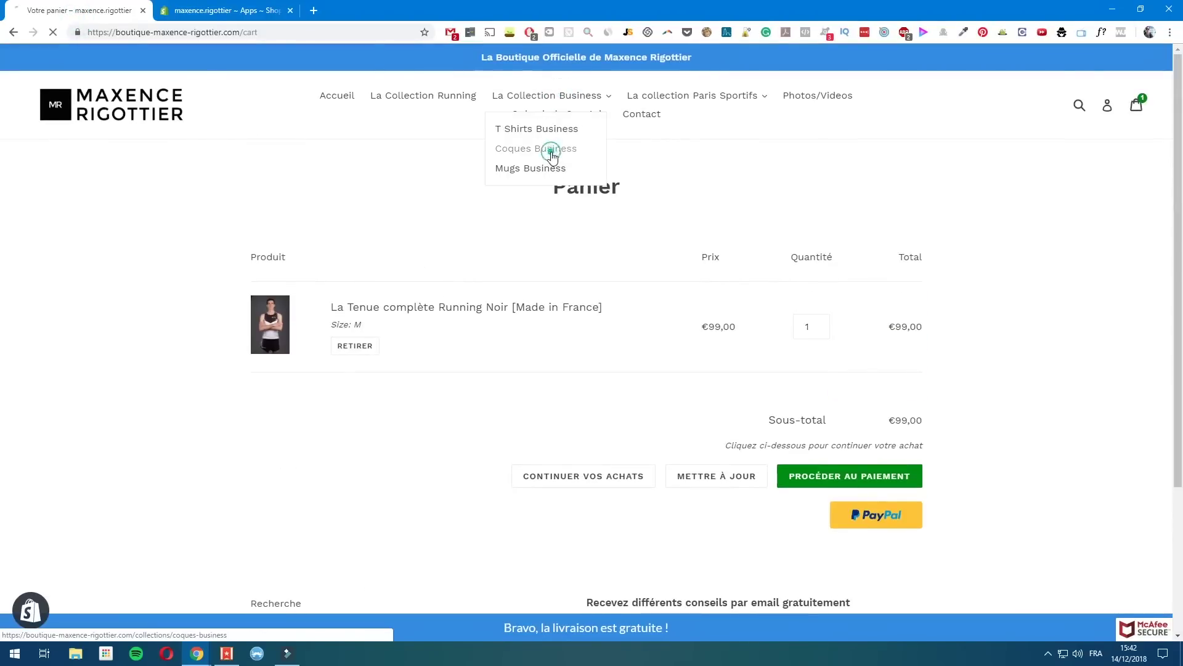
left_click(210, 10)
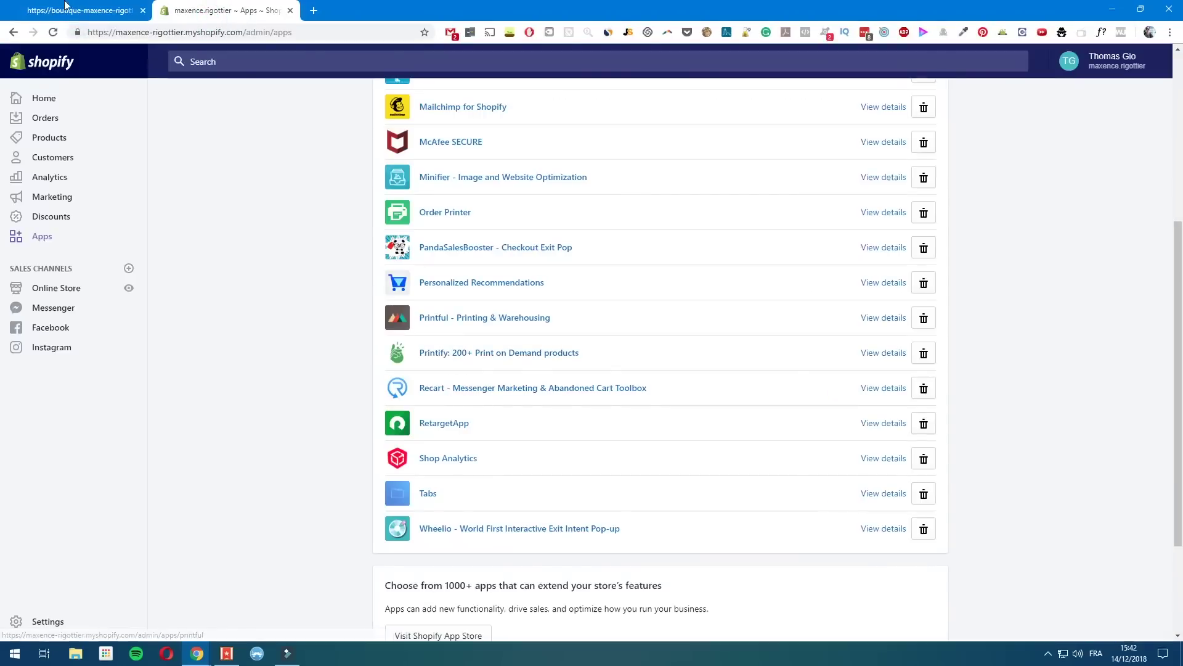
left_click(80, 11)
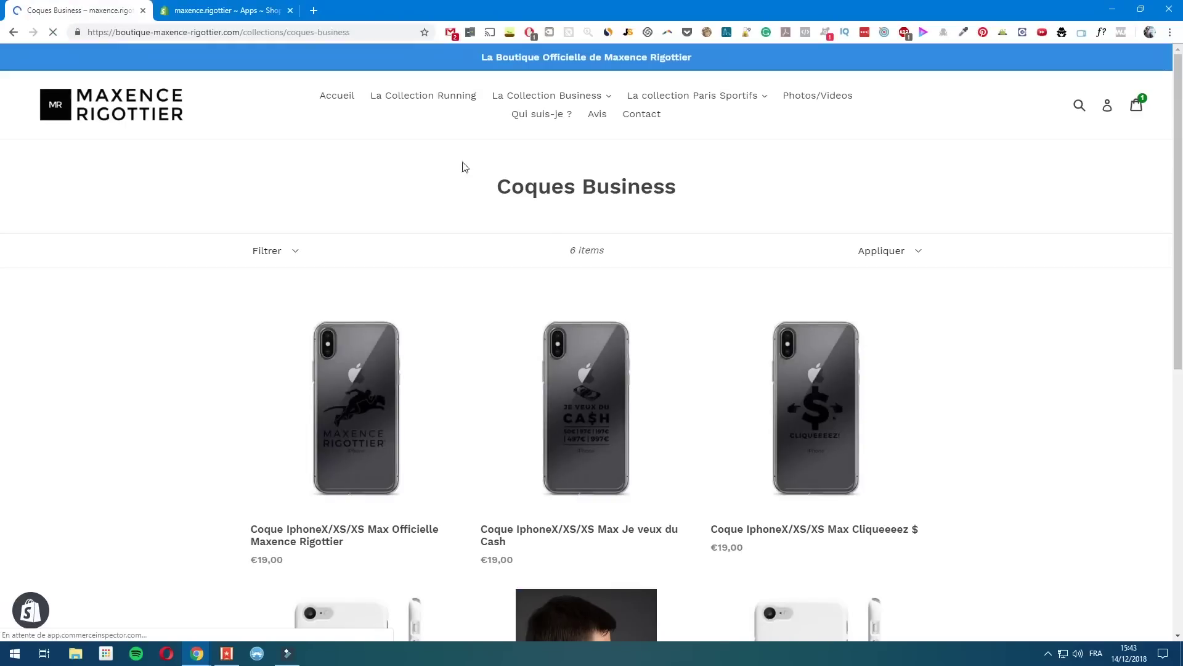
scroll(490, 425, "down", 4)
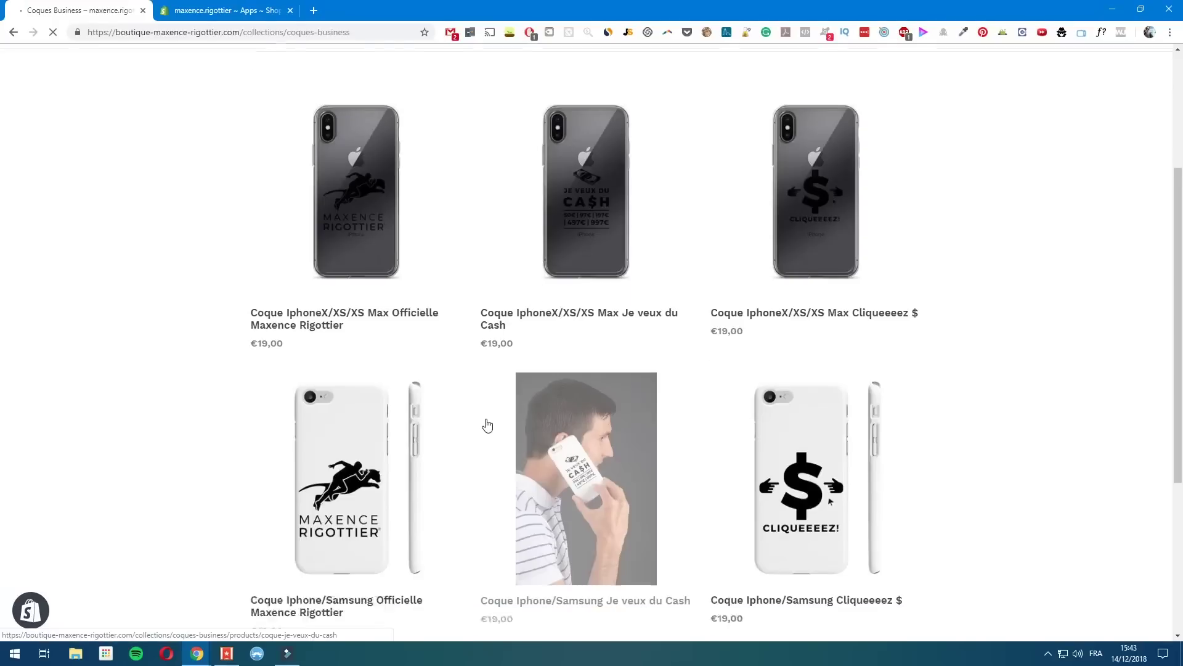
scroll(585, 400, "up", 2)
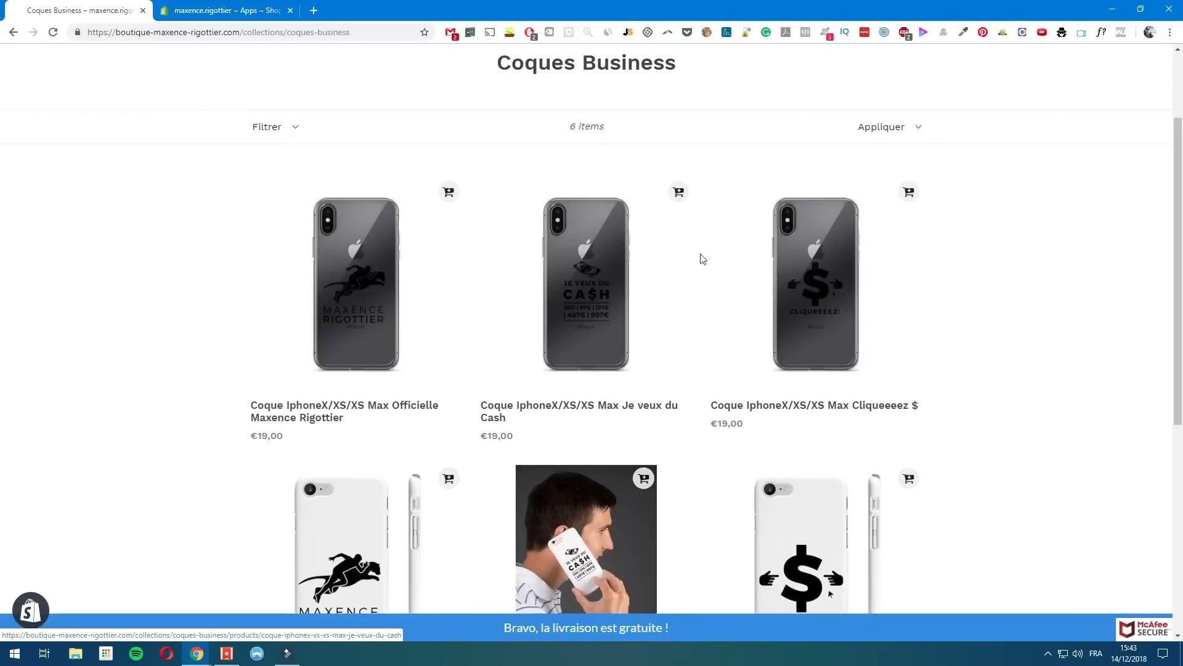
Check the remaining installed apps in the admin, visit the store's homepage, and return to the RetargetApp entry in the app list.
left_click(217, 15)
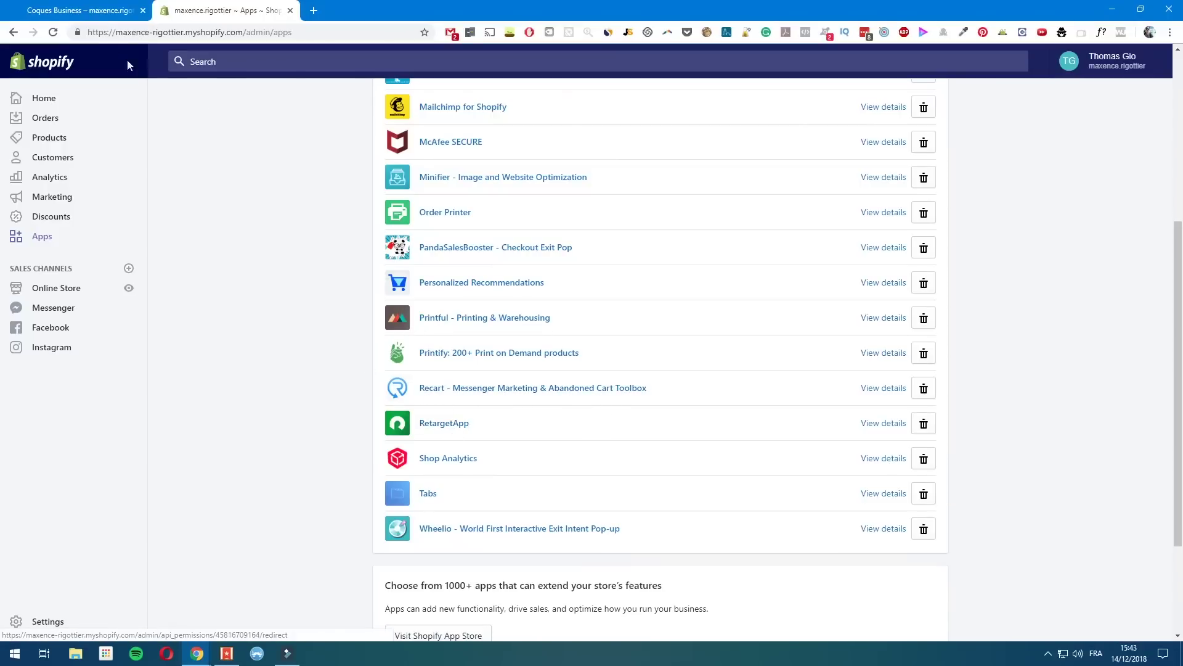
left_click(77, 14)
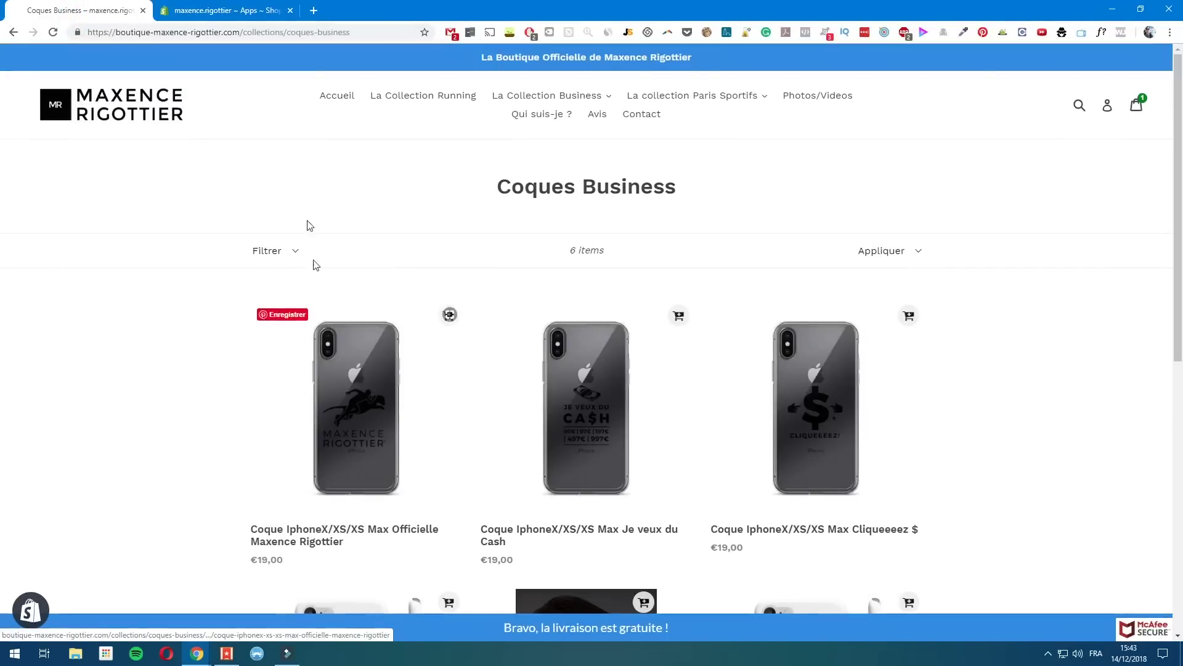
left_click(92, 98)
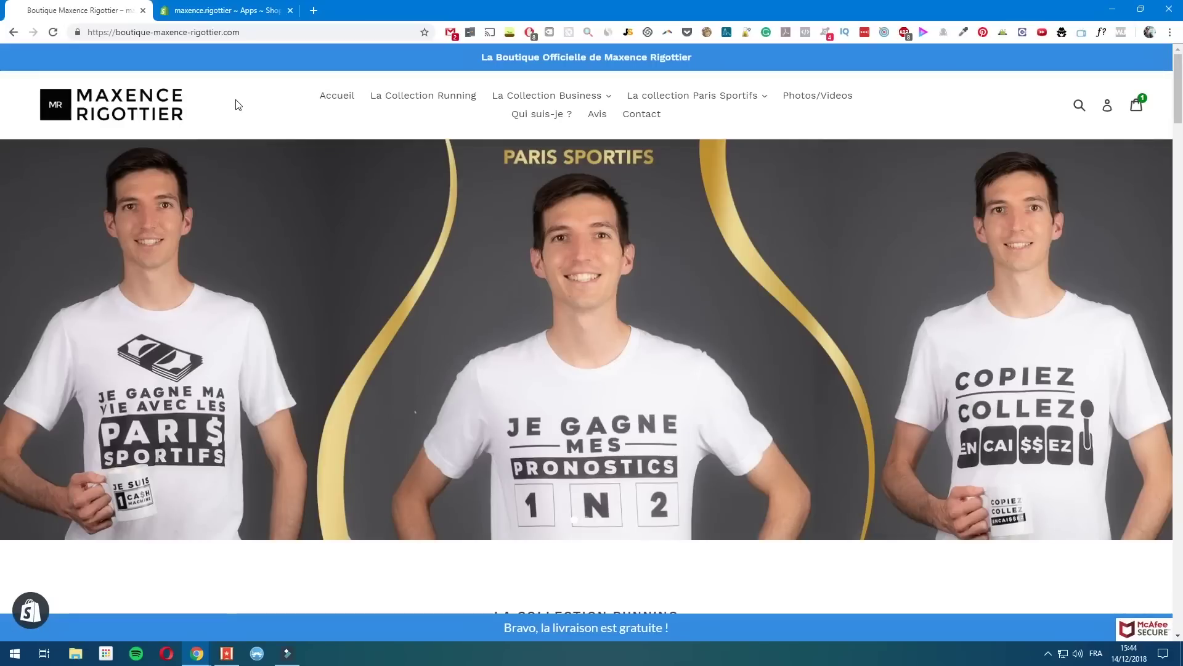
left_click(225, 19)
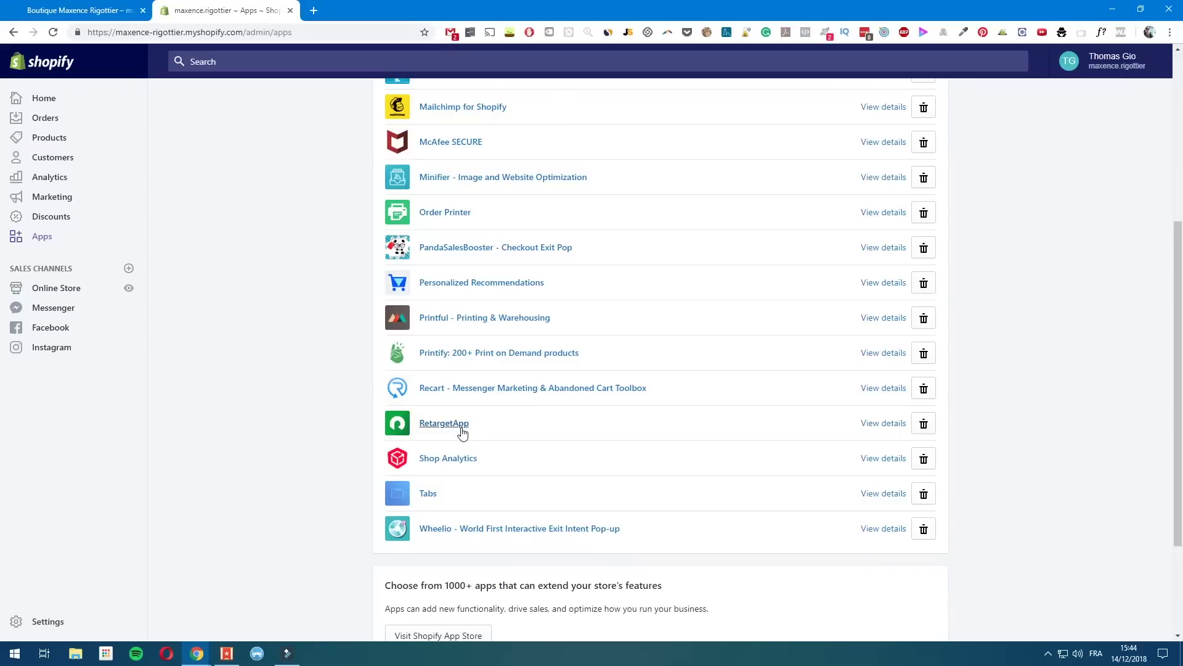
Open the Shop Analytics app in a separate tab, then close it and return to the installed apps list.
left_click(456, 467, "ctrl")
left_click(367, 11)
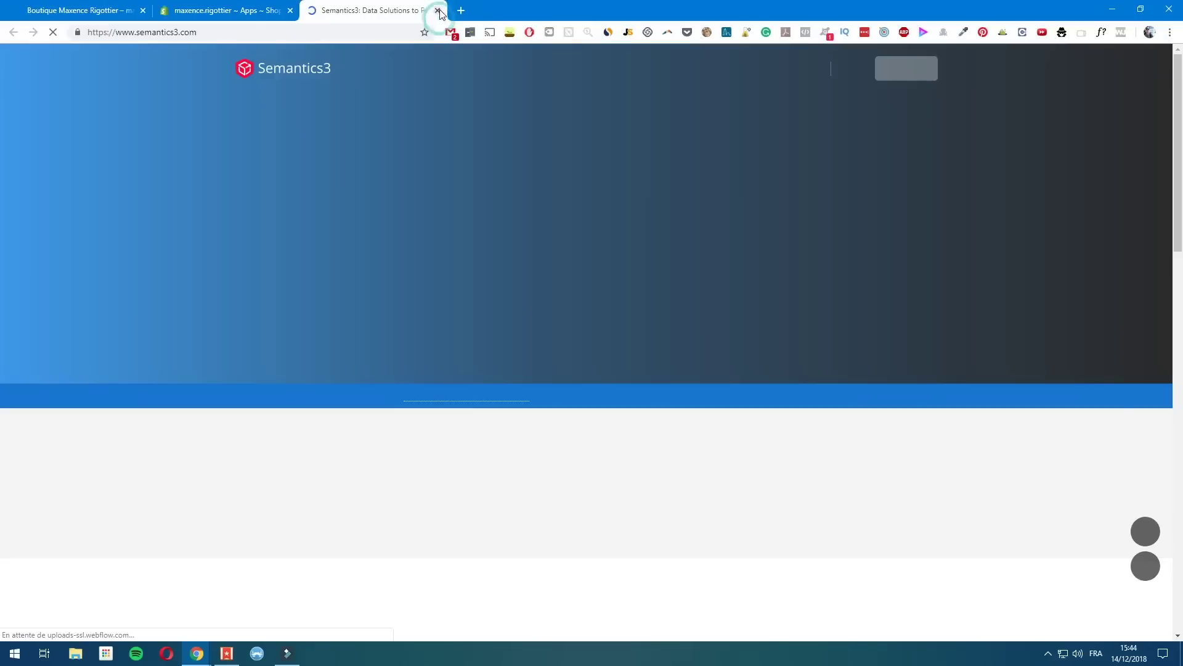
left_click(438, 11)
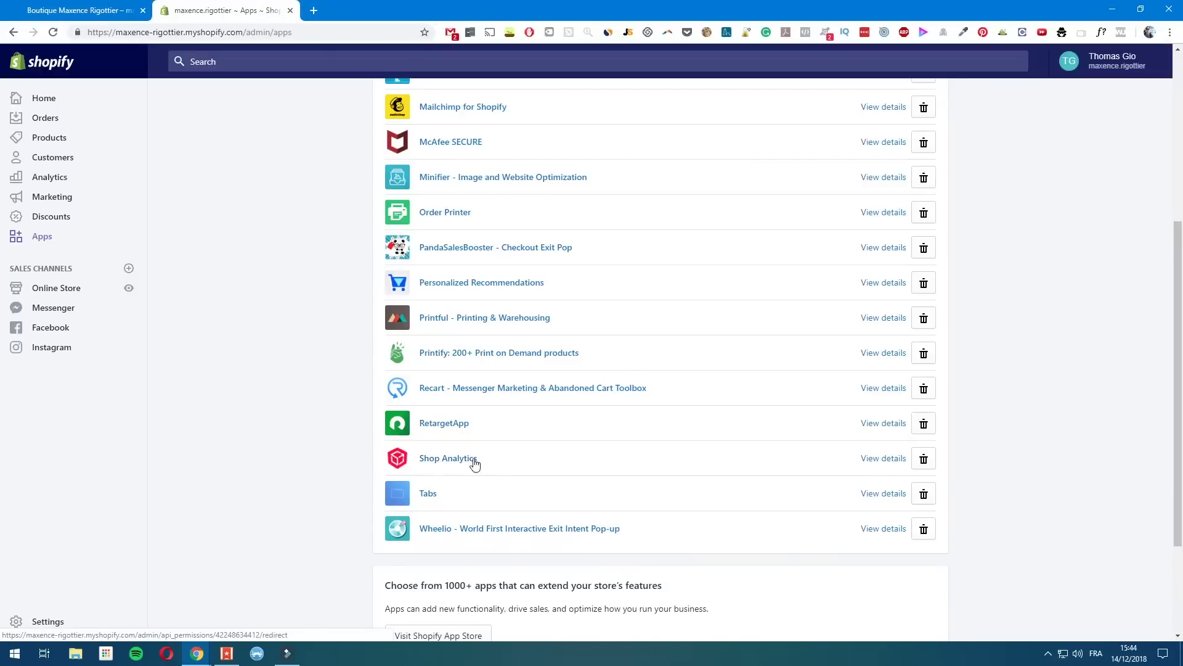
scroll(428, 499, "up", 1)
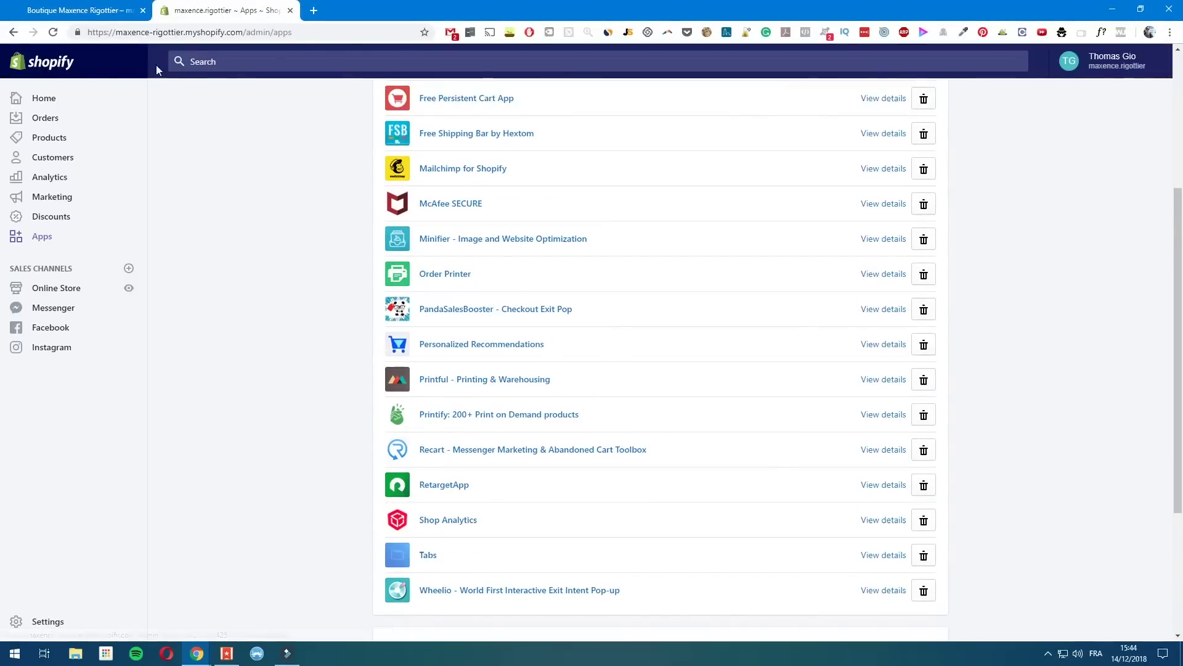
Open the La Tenue complète Running Noir product page on the storefront and examine its Livraisons, Retours and Paiements information box.
left_click(90, 11)
scroll(357, 426, "down", 5)
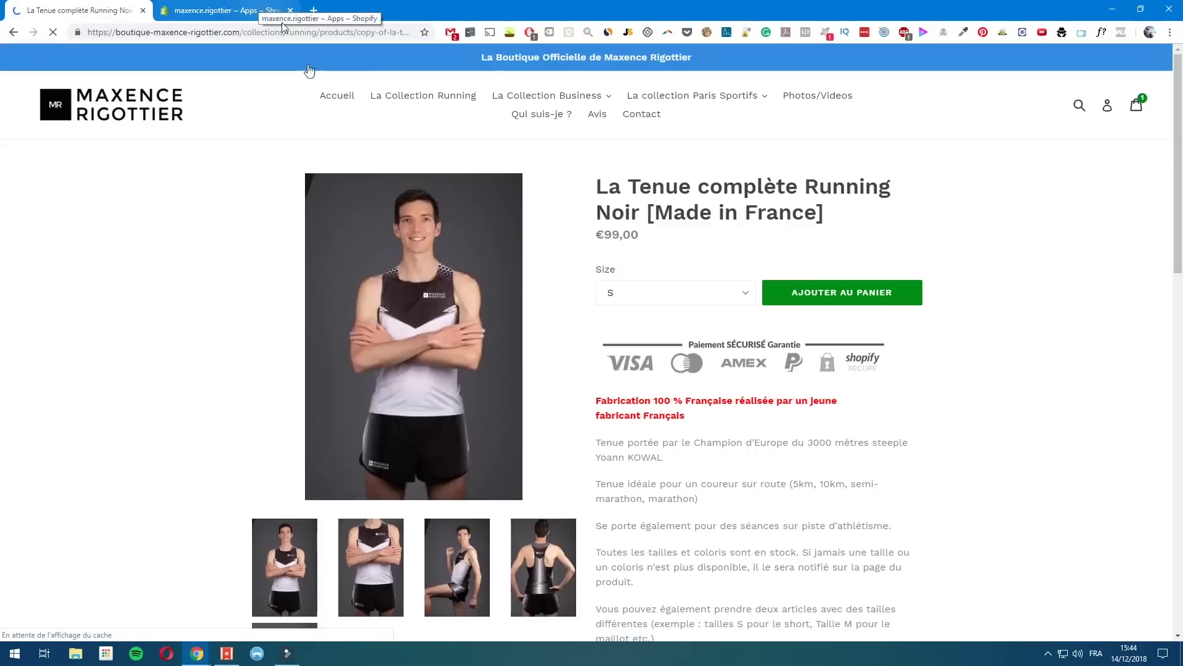
scroll(763, 513, "down", 9)
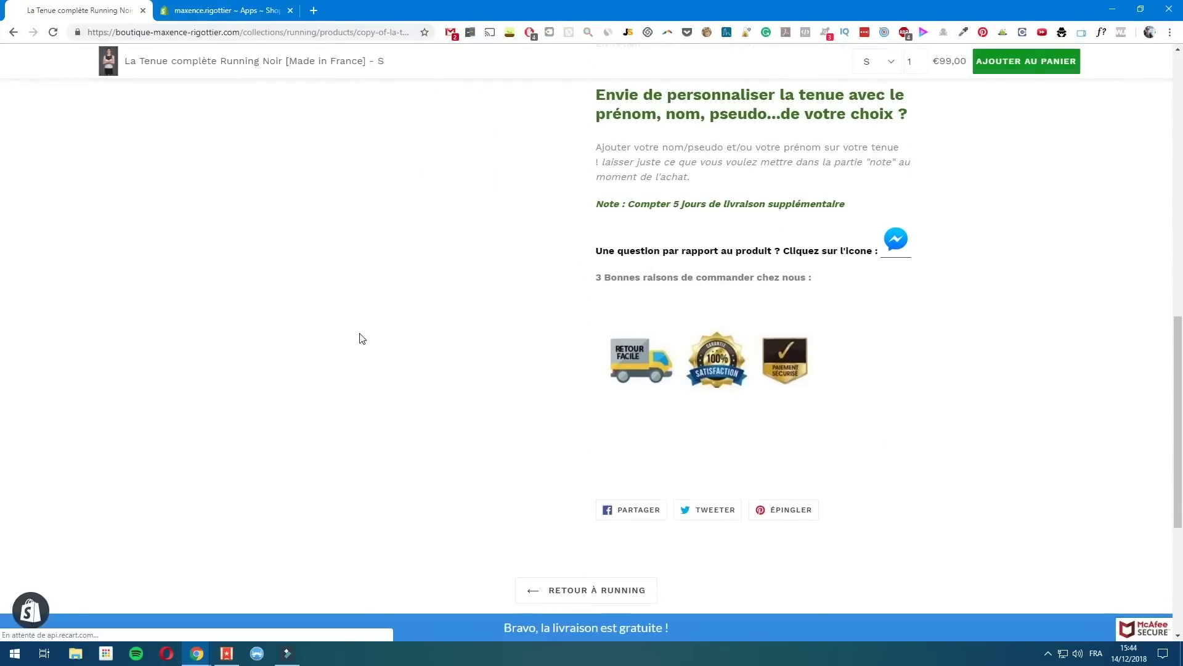
scroll(625, 314, "down", 5)
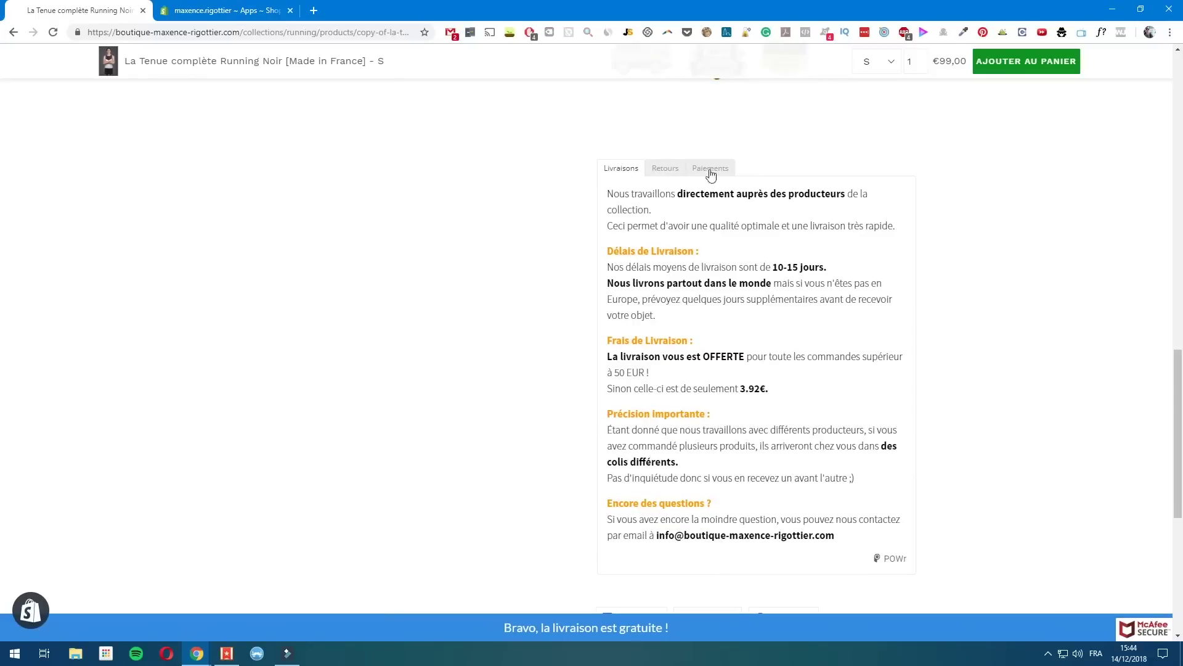
Look through the installed apps list in the admin once more, then close the admin tab.
left_click(212, 10)
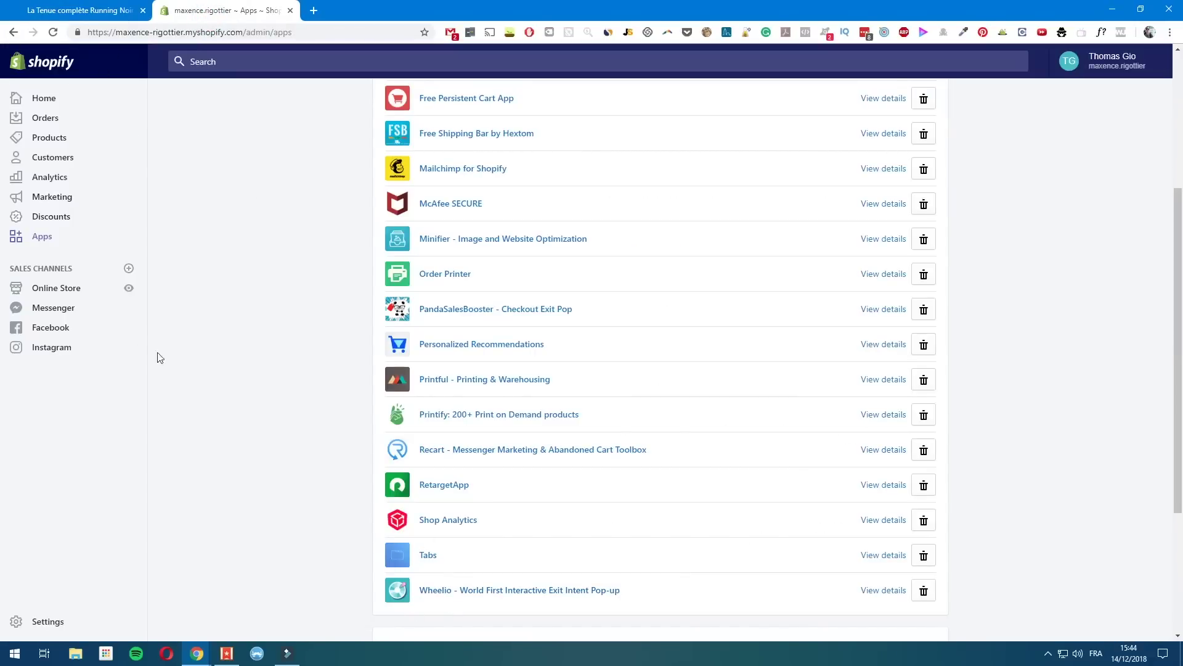
scroll(286, 412, "up", 4)
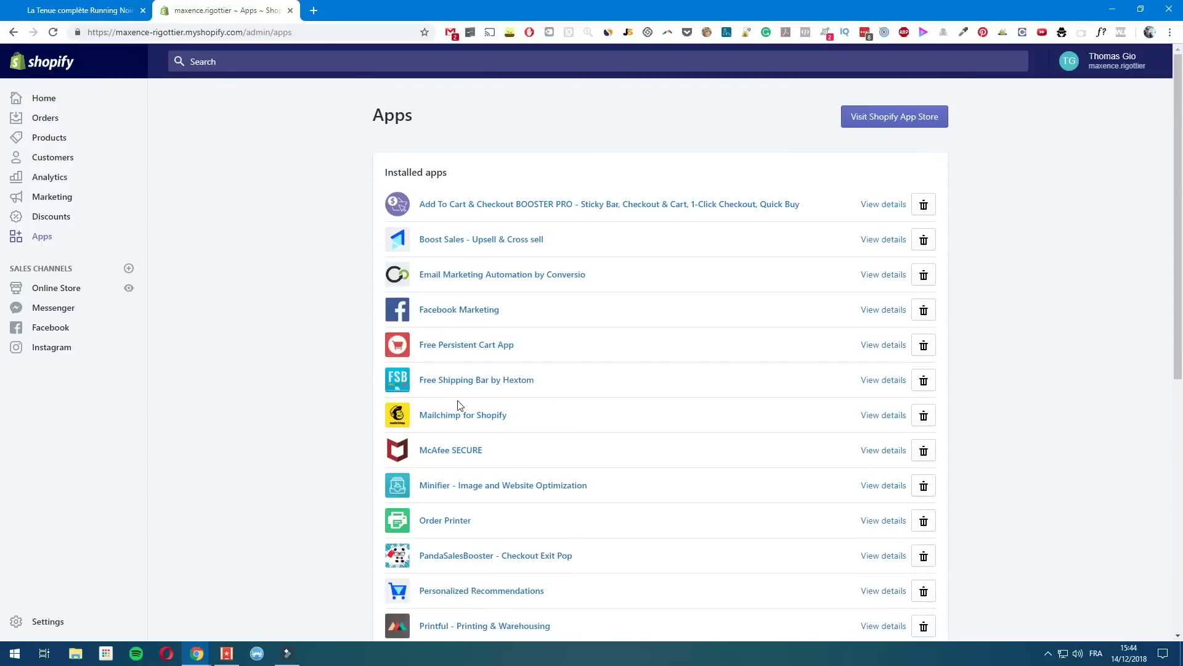
scroll(273, 278, "down", 4)
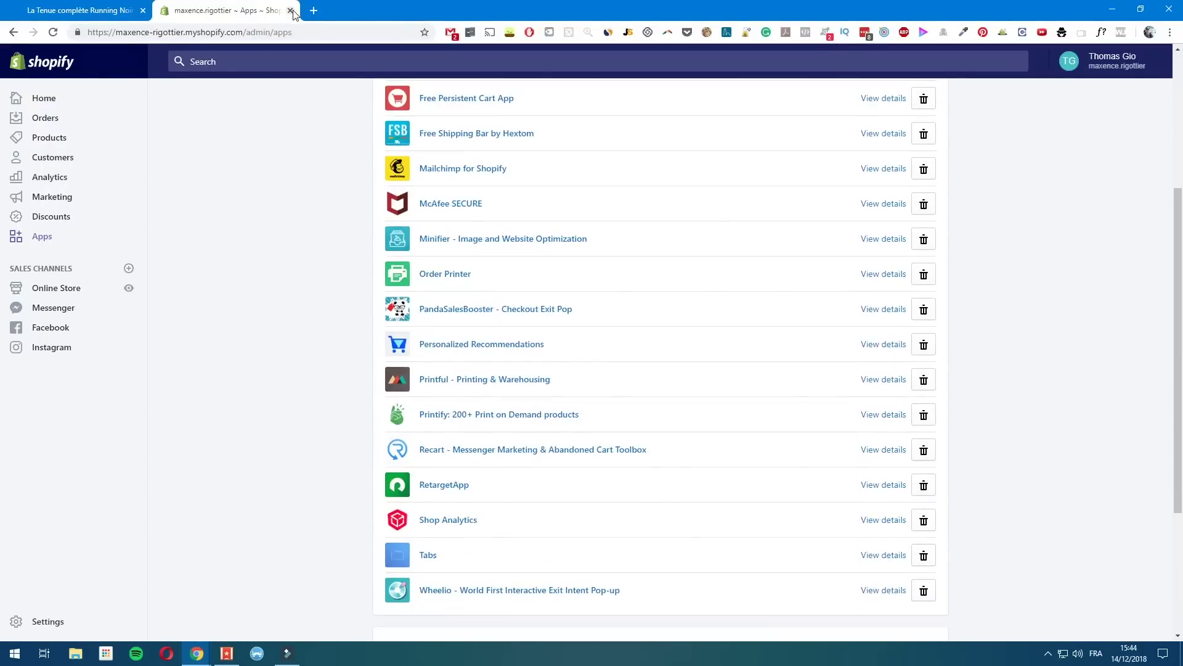
left_click(290, 11)
Return to the store's homepage and examine its banner slideshow, running collection and partnership section.
scroll(290, 402, "up", 10)
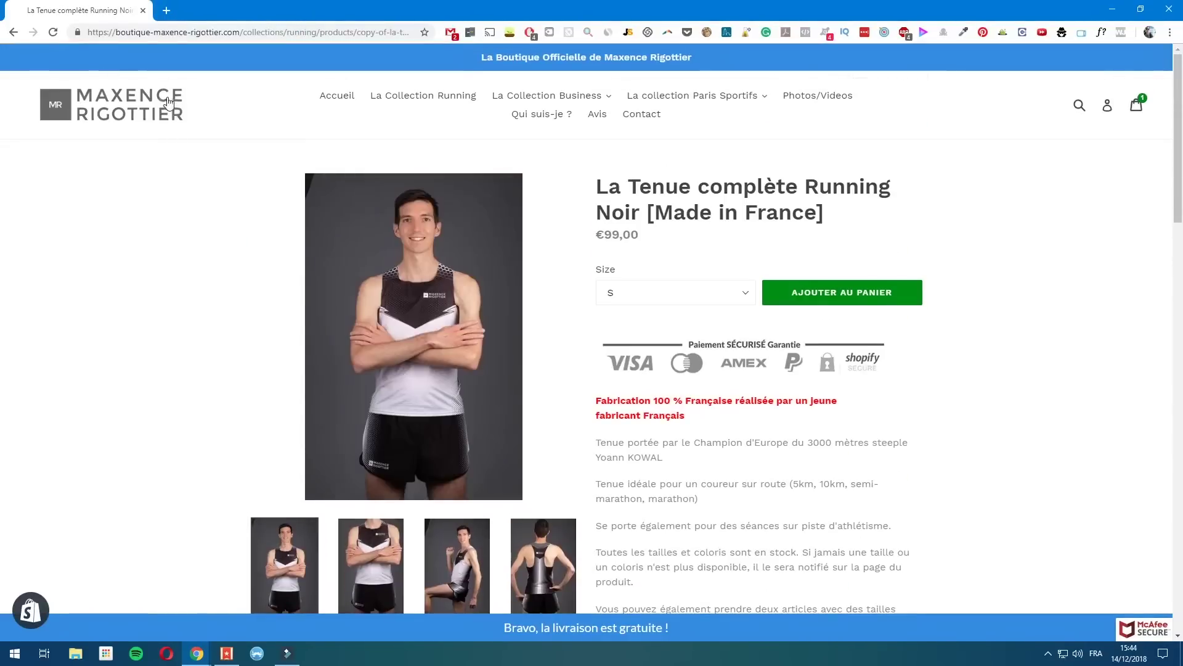
left_click(168, 101)
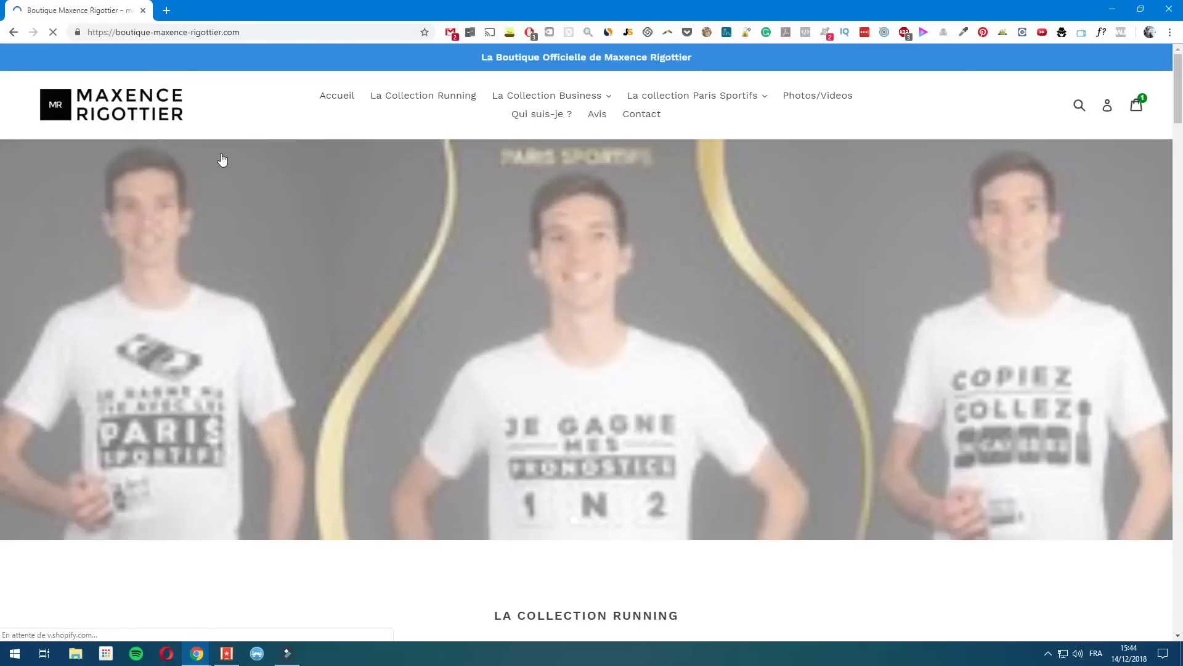
left_click(397, 117)
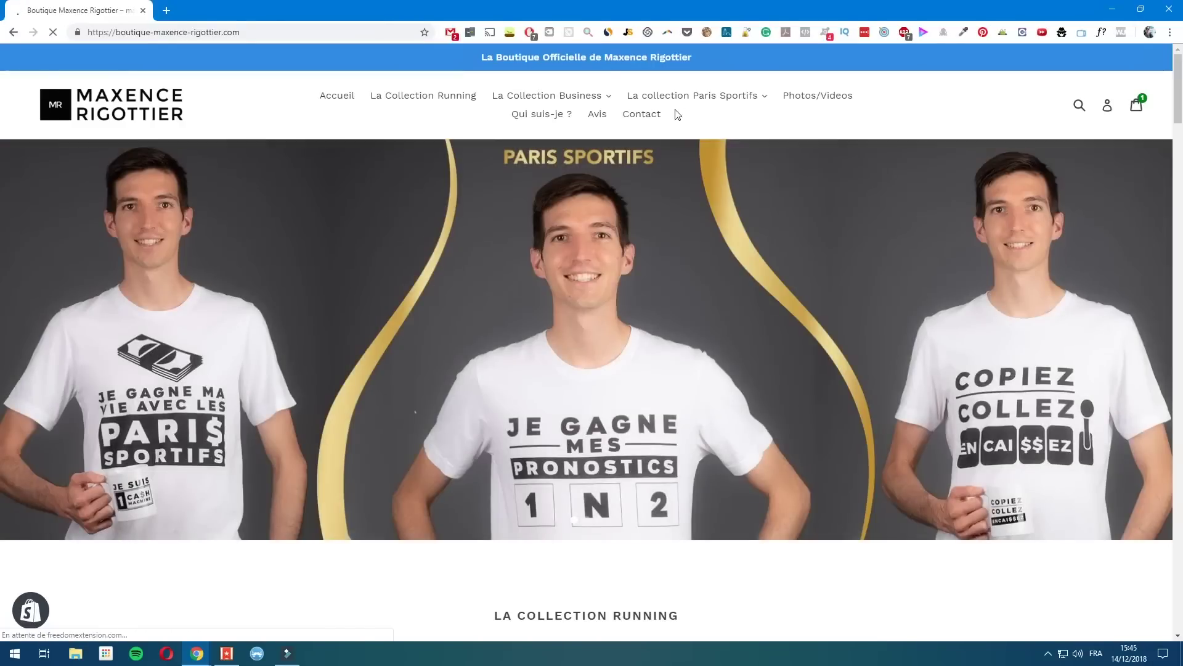
left_click(665, 123)
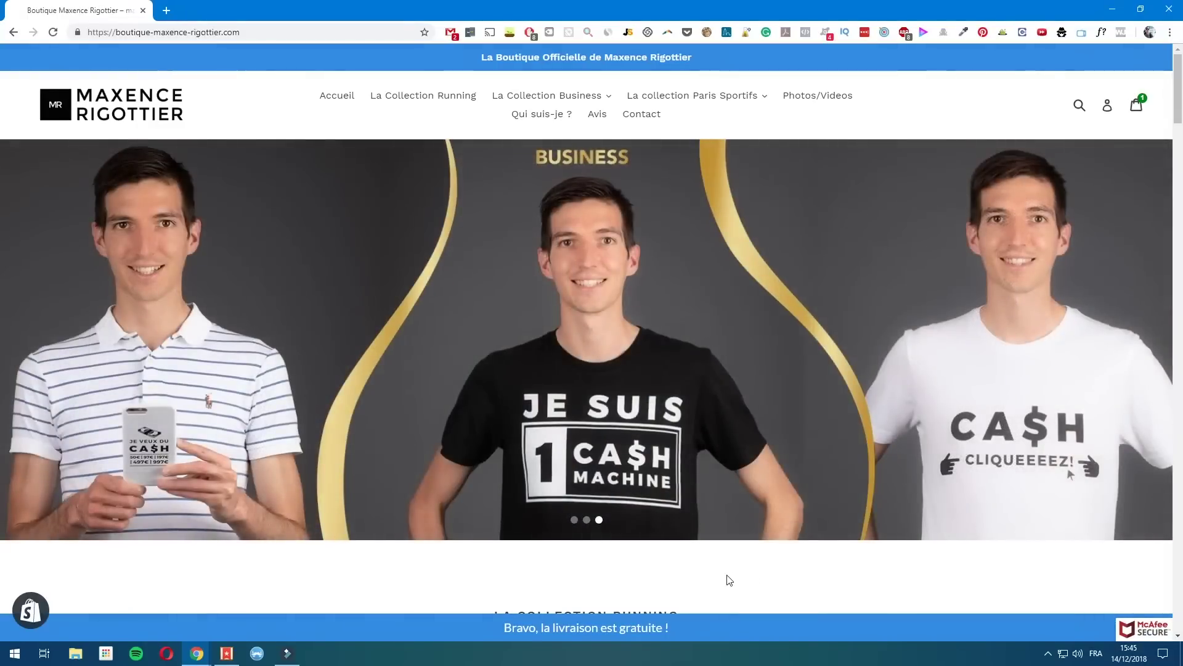
scroll(727, 582, "down", 5)
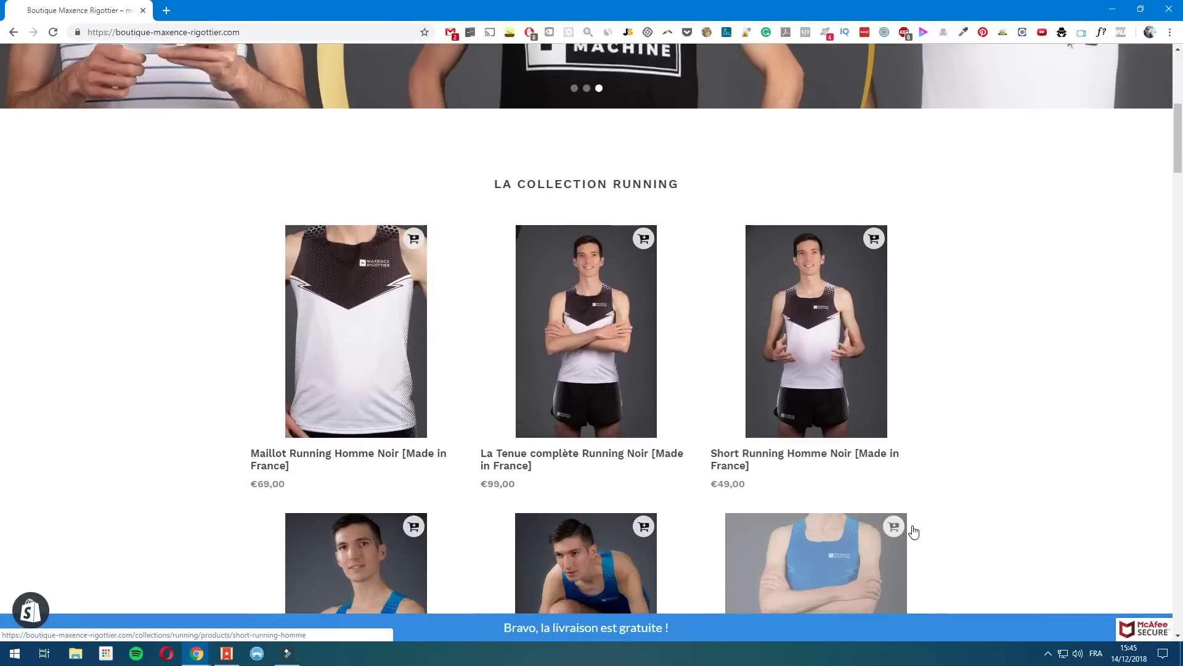
scroll(940, 518, "down", 4)
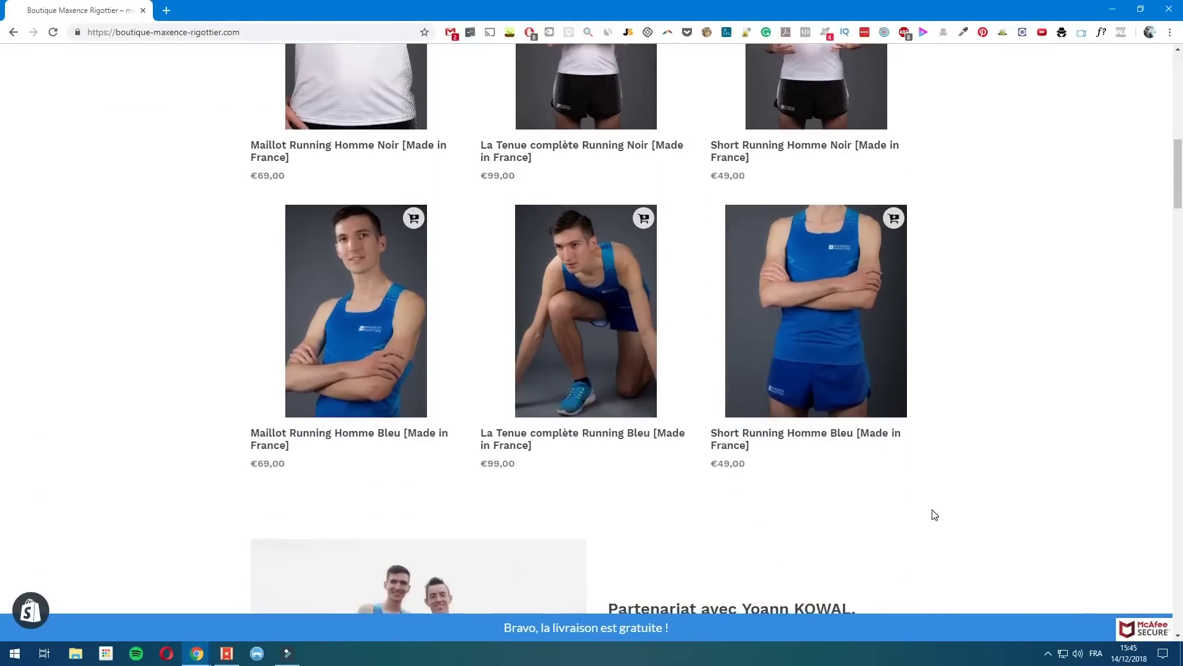
scroll(930, 515, "down", 4)
scroll(967, 505, "up", 8)
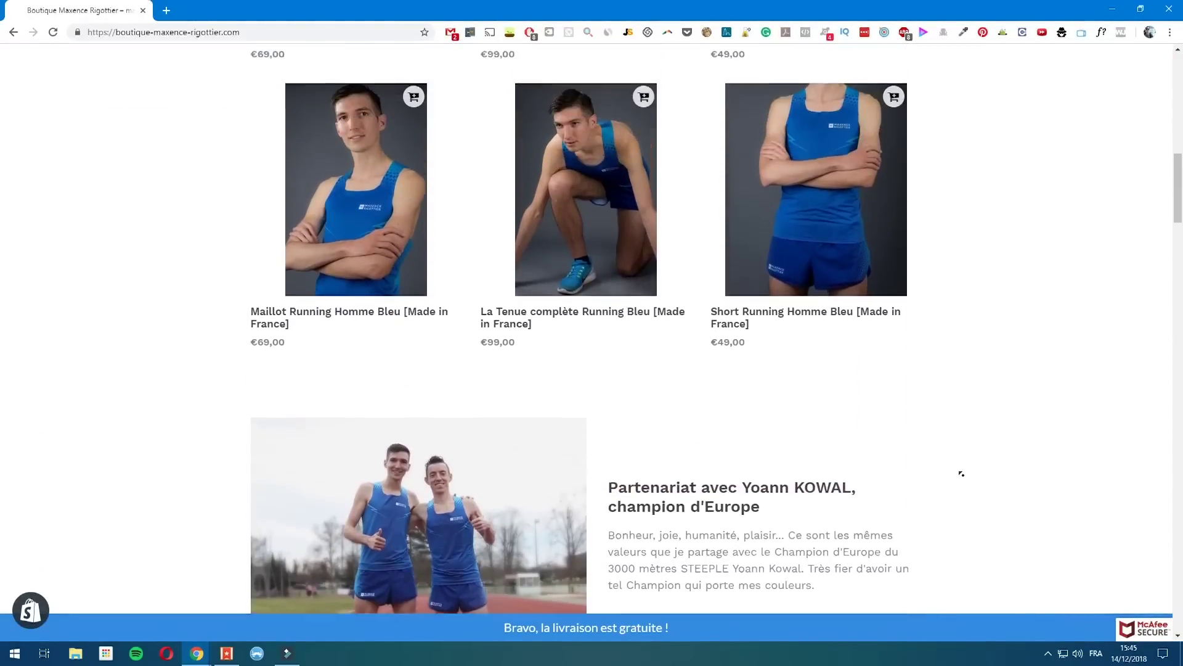
scroll(958, 478, "up", 5)
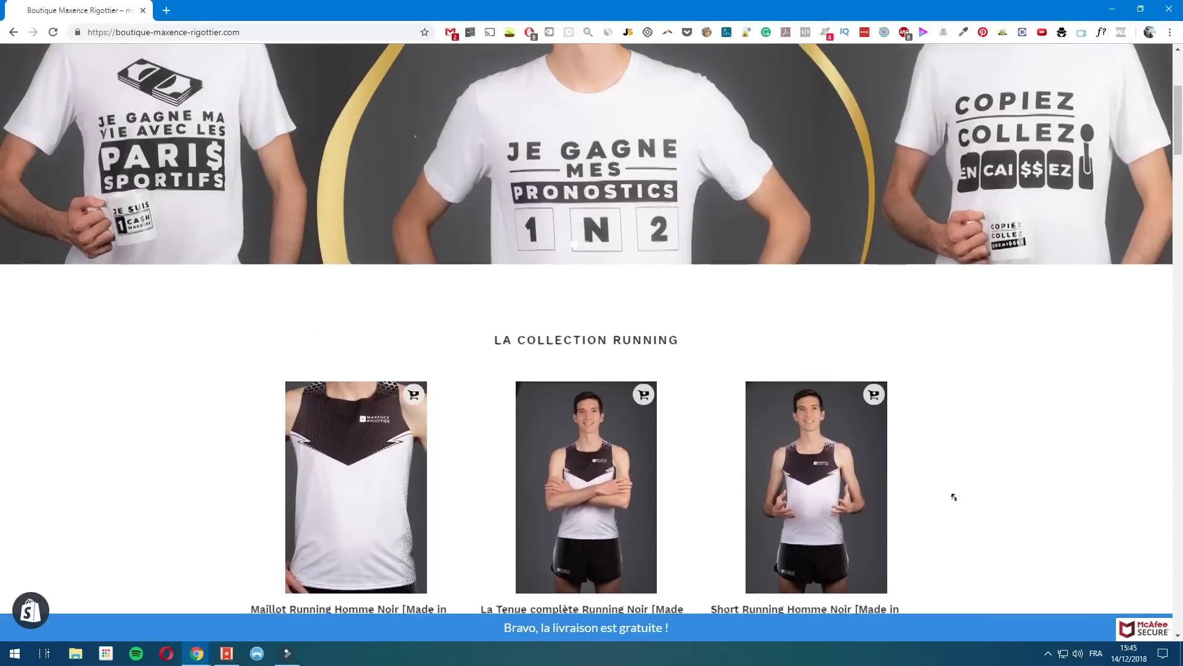
scroll(949, 491, "up", 3)
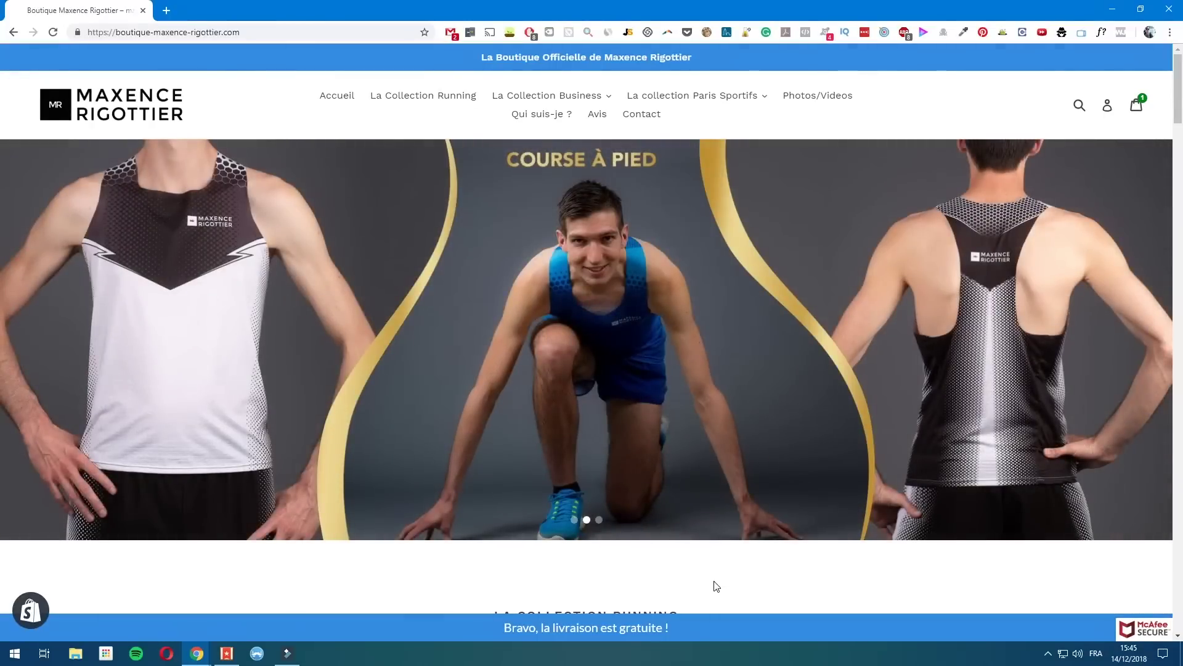
Open the Maillot Running Homme Noir product from the homepage and examine its photos, description, payment badges and sticky add-to-cart bar.
scroll(468, 456, "down", 5)
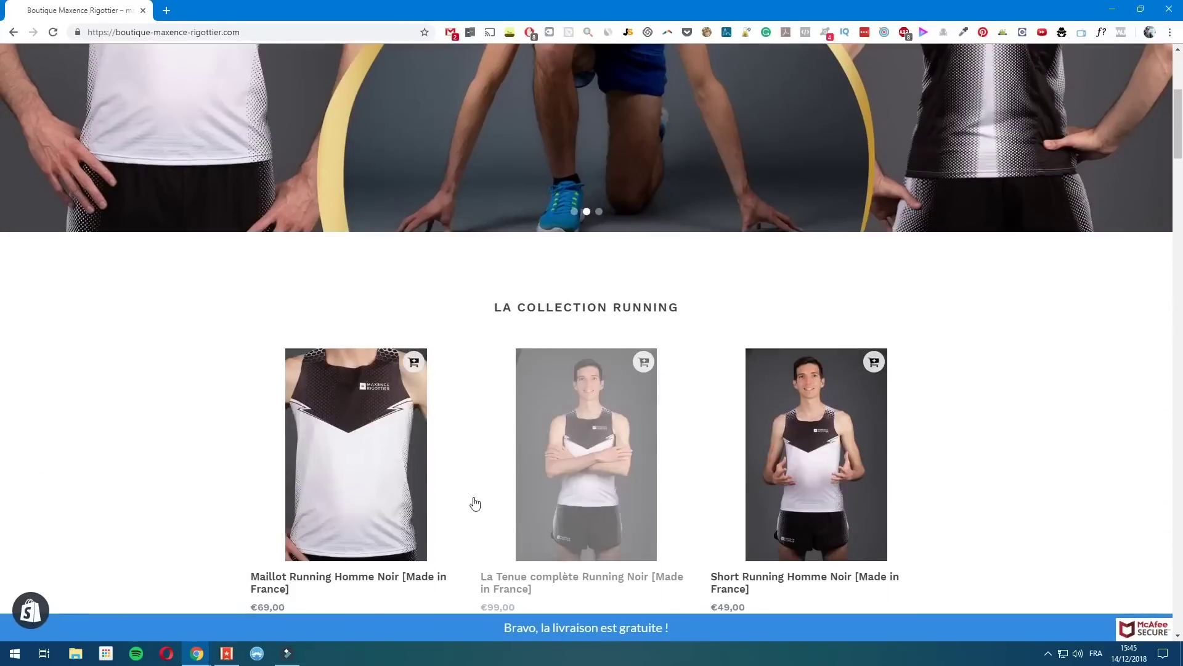
left_click(402, 448)
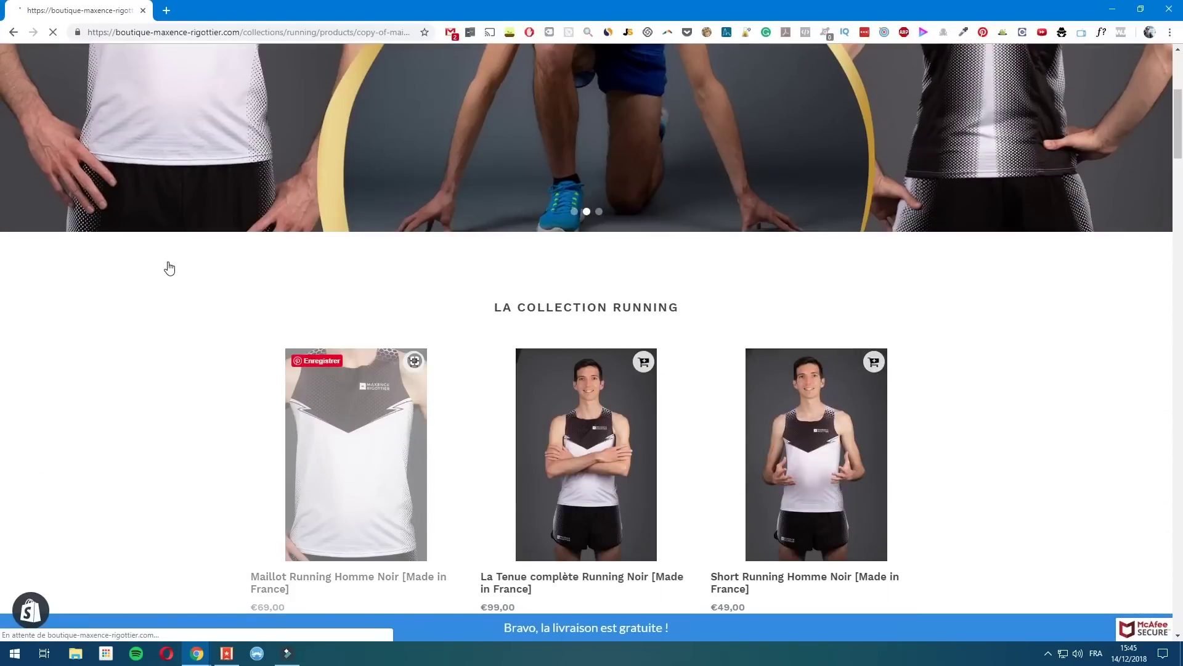
scroll(573, 391, "down", 10)
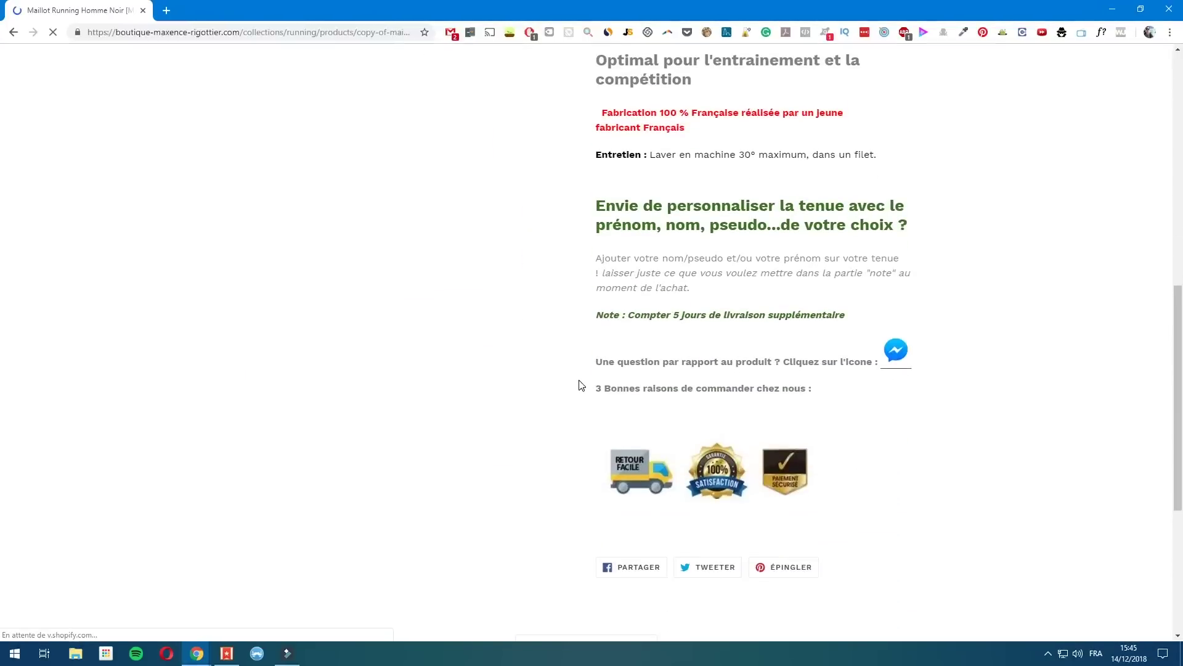
scroll(579, 382, "up", 10)
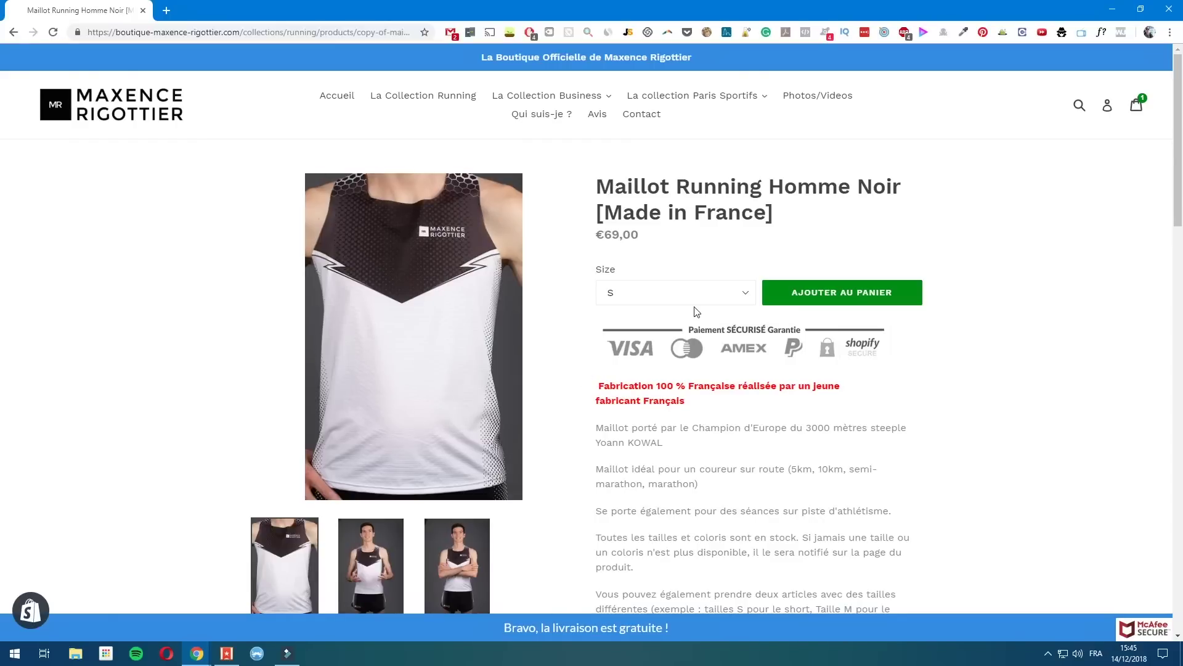
scroll(878, 447, "down", 3)
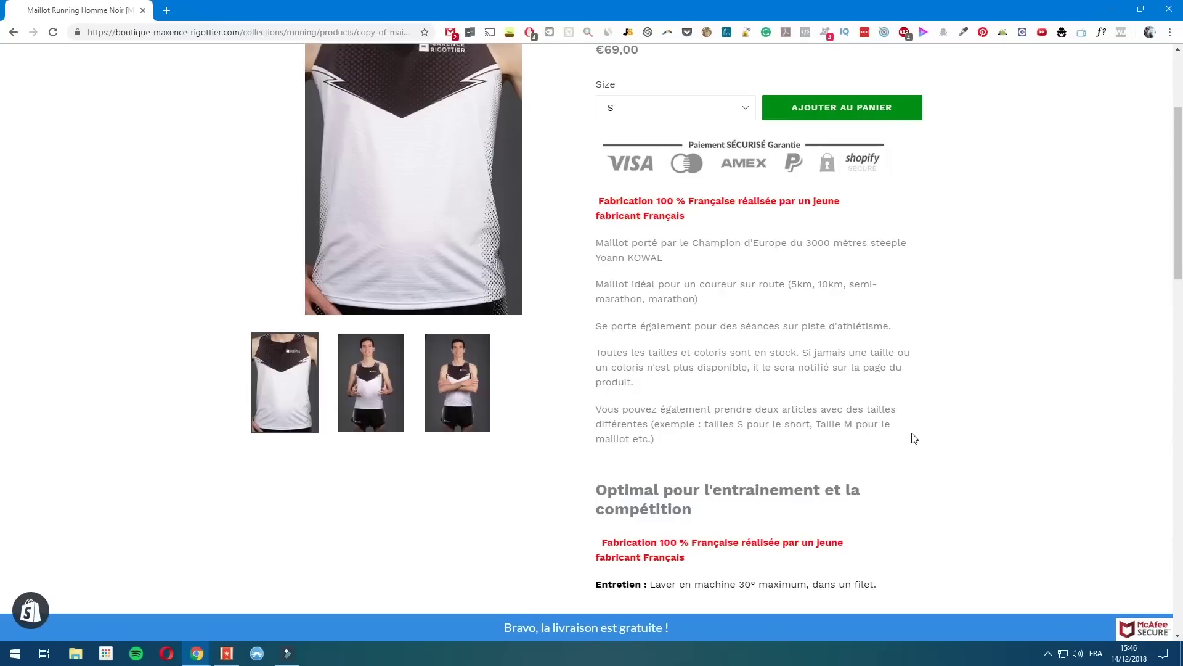
scroll(905, 424, "down", 4)
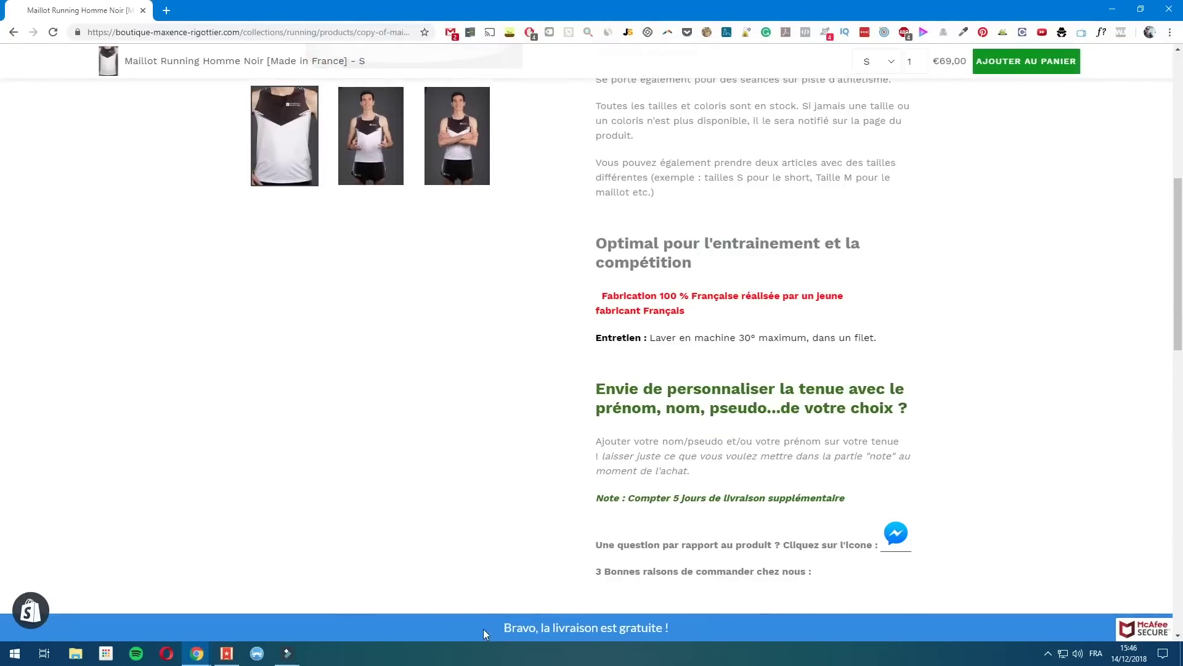
scroll(899, 285, "up", 7)
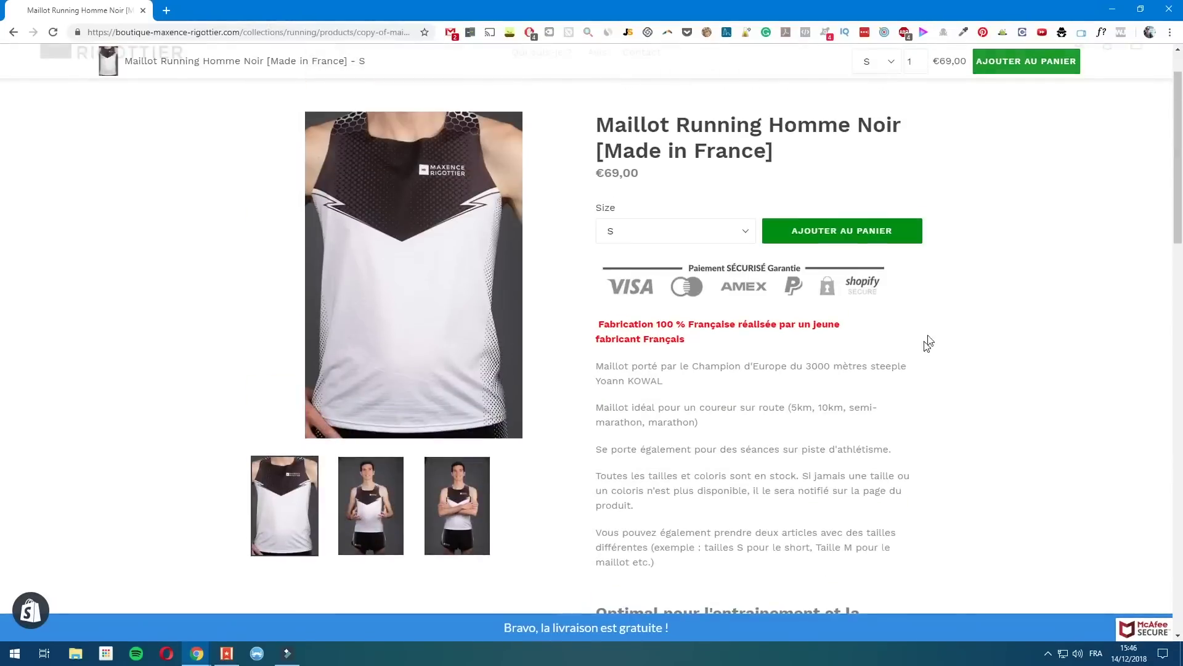
scroll(395, 133, "down", 2)
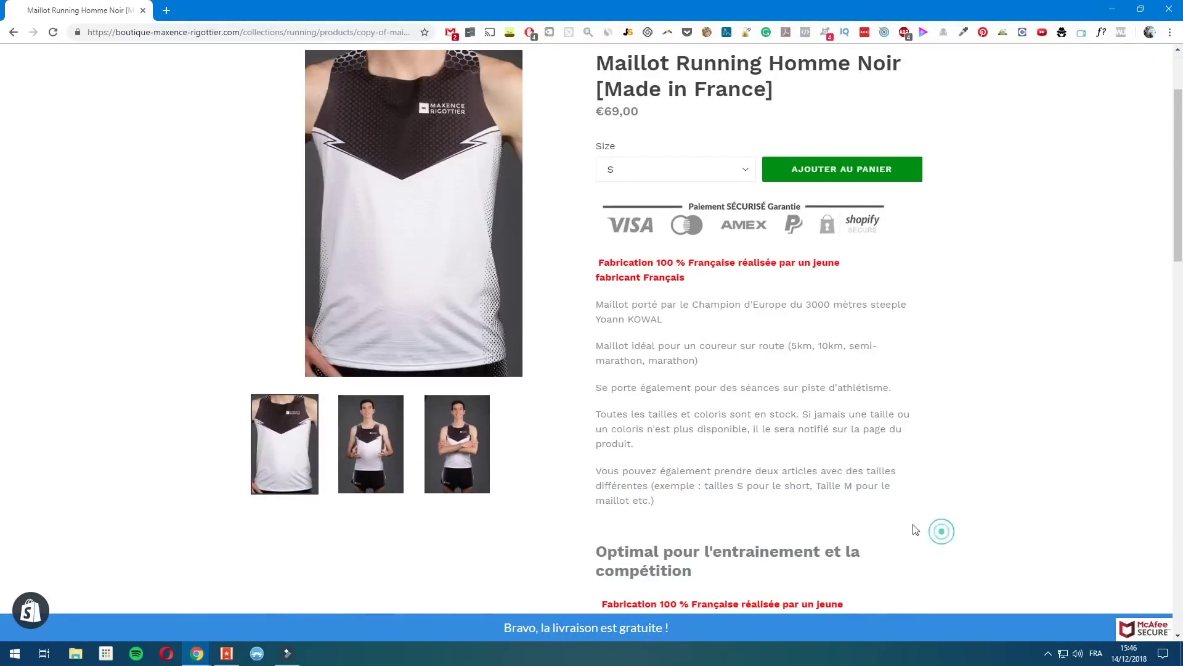
scroll(875, 532, "up", 2)
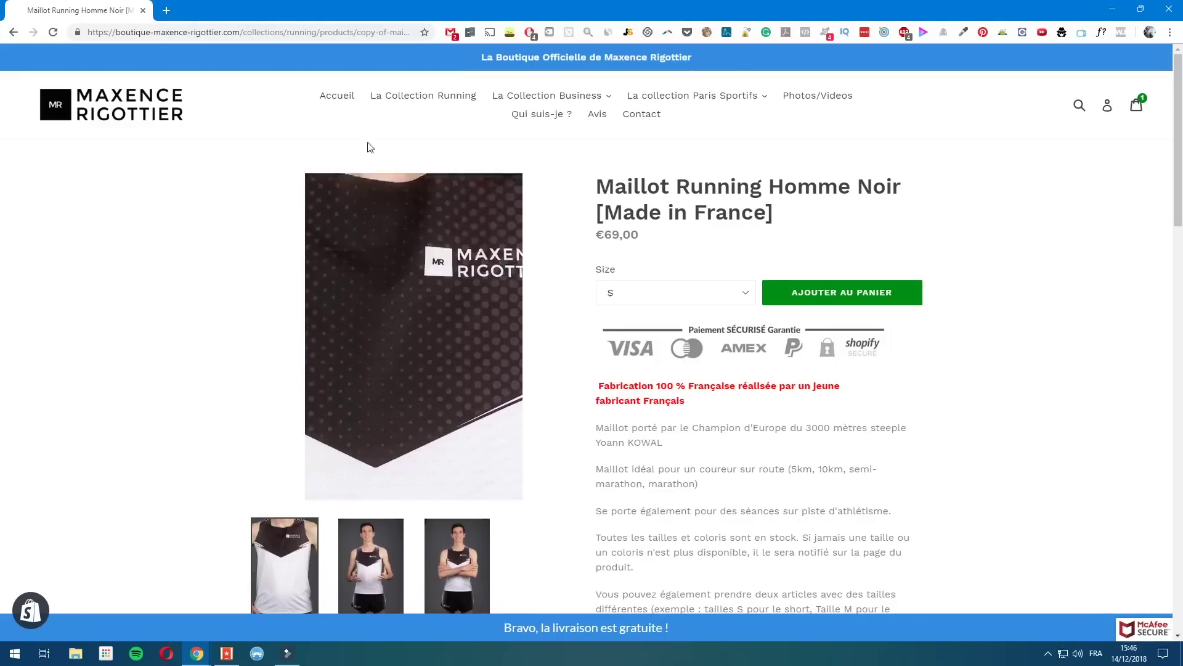
Go back to the store's homepage and look over the banner and the start of the running collection.
left_click(341, 104)
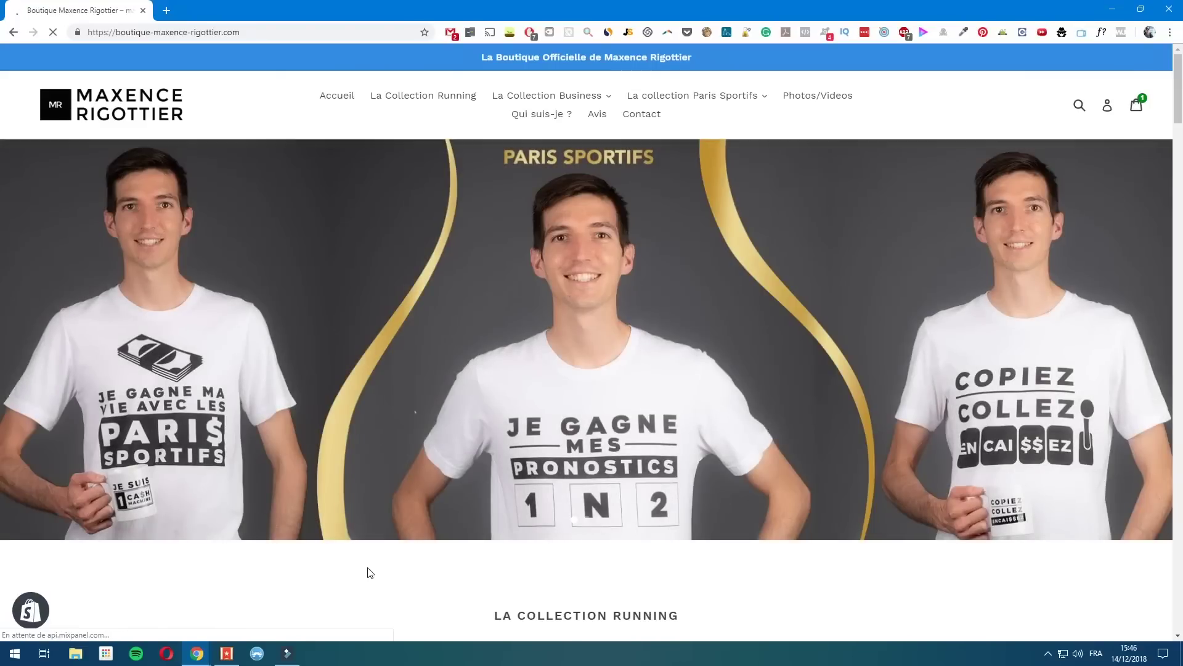
scroll(398, 570, "down", 4)
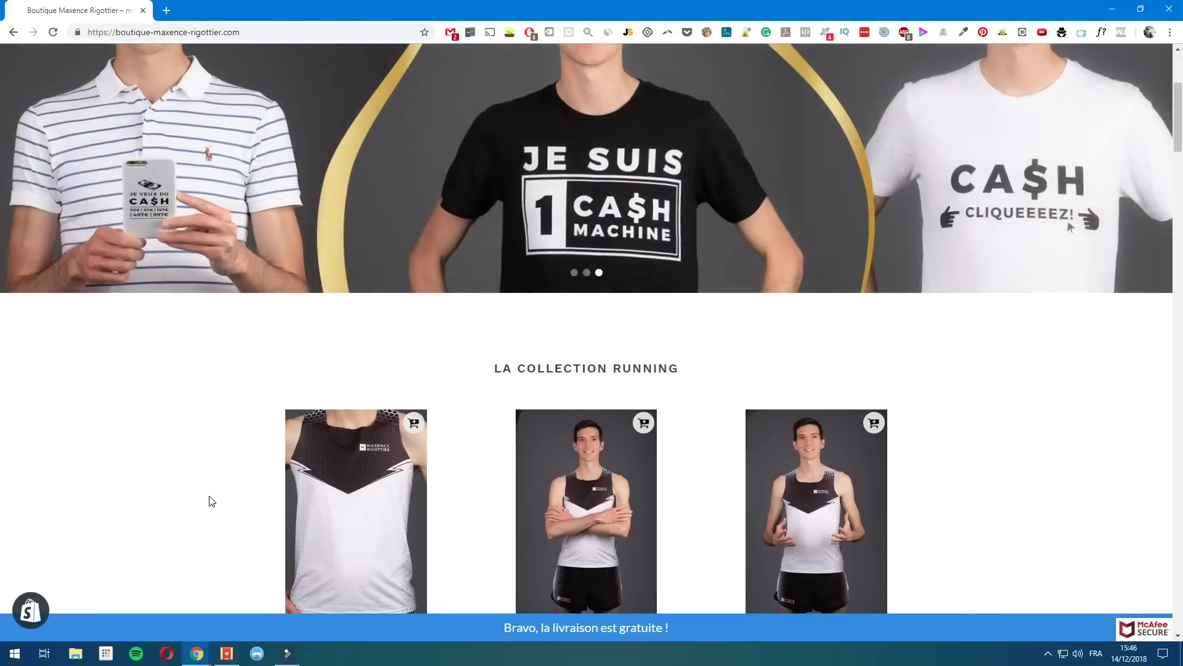
scroll(208, 500, "up", 4)
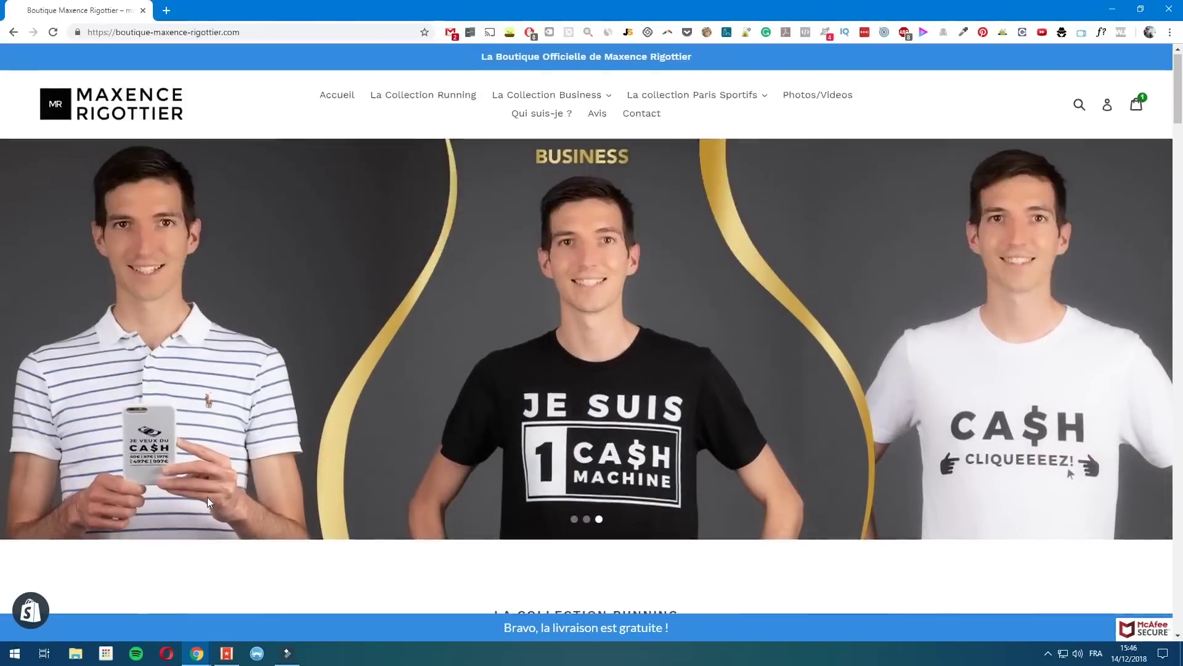